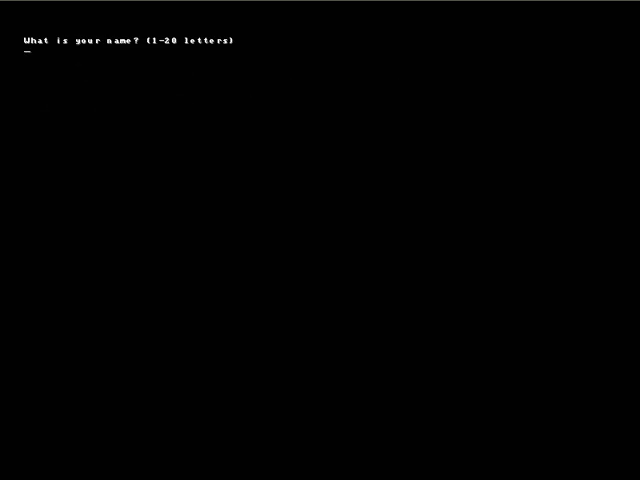
pyautogui.write('Nincompoop')
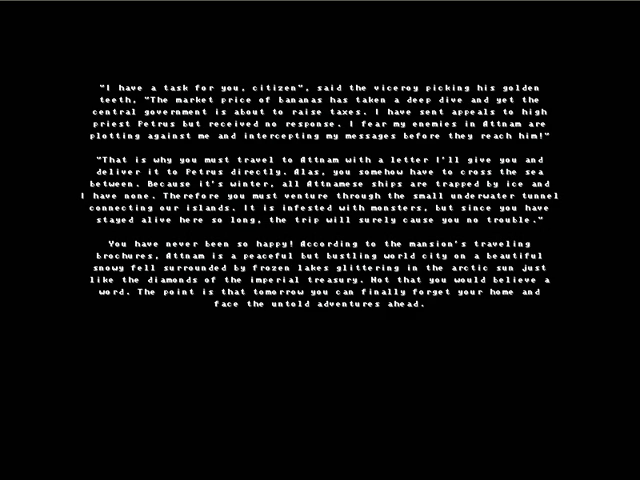
# Leave the story, enter New Attnam and walk across the village to the hut door.
pyautogui.press('Return')
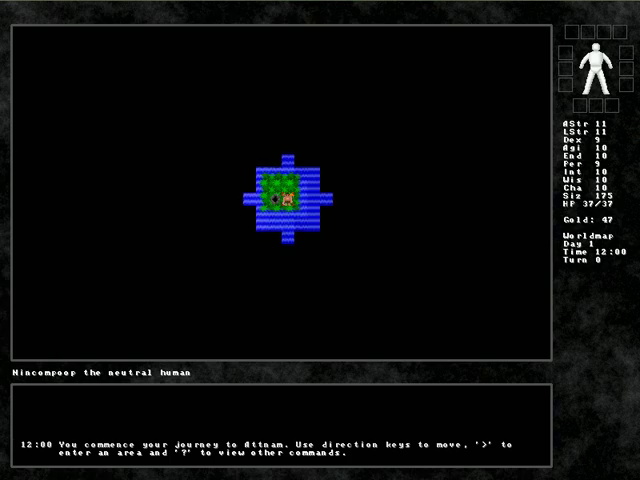
pyautogui.press('>')
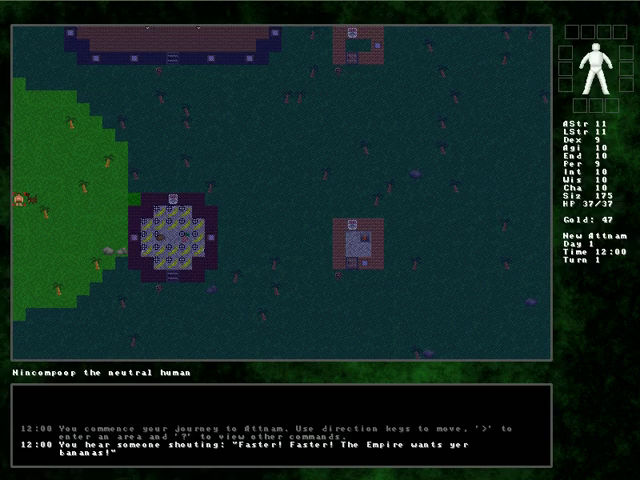
pyautogui.press('Right')
pyautogui.press('Right')
pyautogui.press('Right')
pyautogui.press('Right')
pyautogui.press('Right')
pyautogui.press('Right')
pyautogui.press('KP_9')
pyautogui.press('KP_9')
pyautogui.press('KP_9')
pyautogui.press('KP_9')
pyautogui.press('KP_9')
pyautogui.press('KP_9')
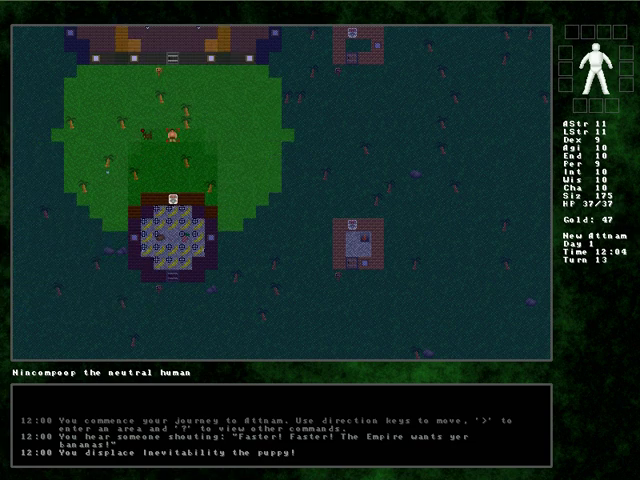
pyautogui.press('KP_9')
pyautogui.press('KP_3')
pyautogui.press('KP_3')
pyautogui.press('KP_3')
pyautogui.press('KP_3')
pyautogui.press('KP_3')
pyautogui.press('KP_3')
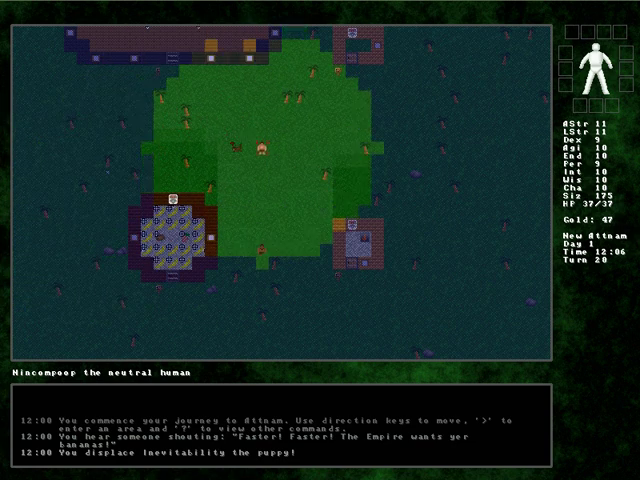
pyautogui.press('KP_3')
pyautogui.press('KP_3')
pyautogui.press('KP_3')
pyautogui.press('Down')
pyautogui.press('Down')
pyautogui.press('Down')
pyautogui.press('Down')
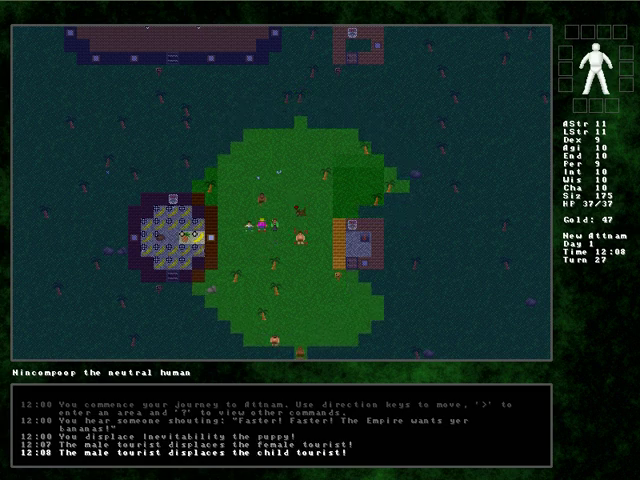
pyautogui.press('Down')
pyautogui.press('Down')
pyautogui.press('KP_3')
pyautogui.press('KP_3')
pyautogui.press('KP_3')
pyautogui.press('KP_3')
pyautogui.press('KP_3')
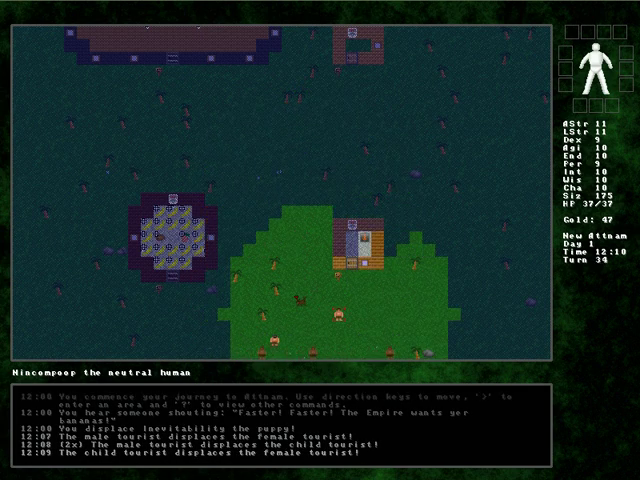
pyautogui.press('KP_3')
pyautogui.press('KP_3')
pyautogui.press('KP_3')
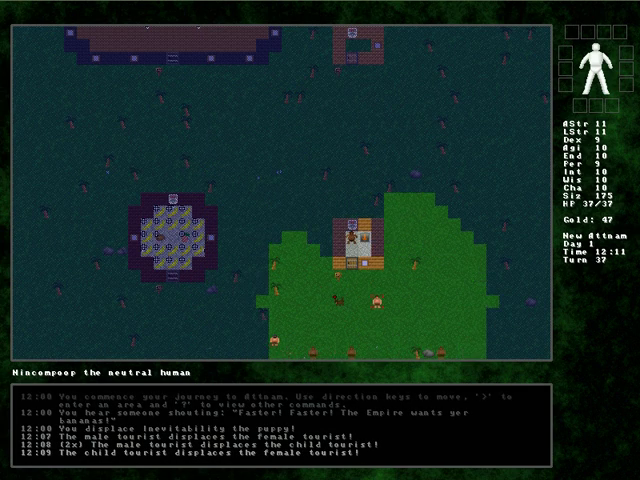
pyautogui.press('Down')
pyautogui.press('Down')
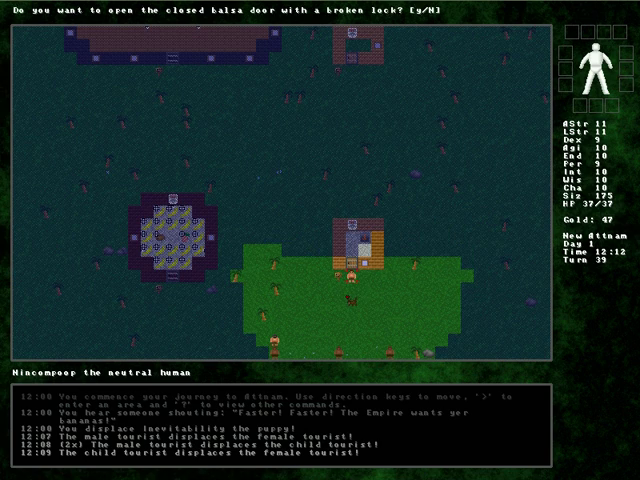
# Open the hut door and walk inside the hut.
pyautogui.press('y')
pyautogui.press('Up')
pyautogui.press('y')
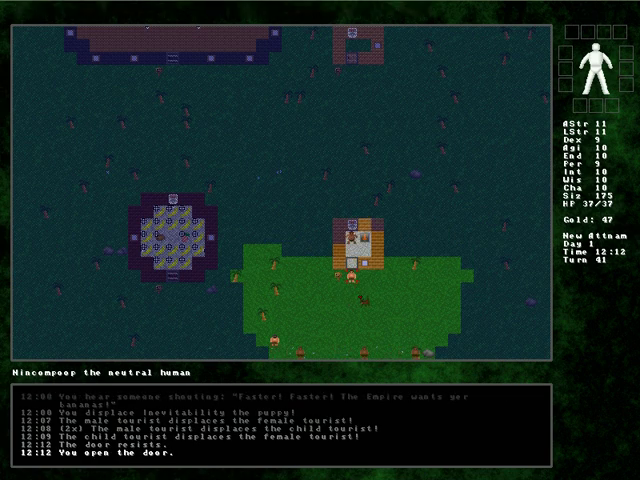
pyautogui.press('Up')
pyautogui.press('Up')
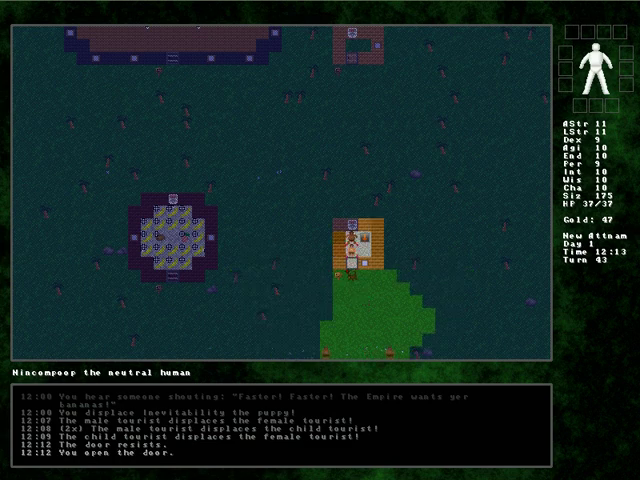
# Examine the hut's floor, wall, poster and the granite stairway downwards.
pyautogui.press('l')
pyautogui.press('Up')
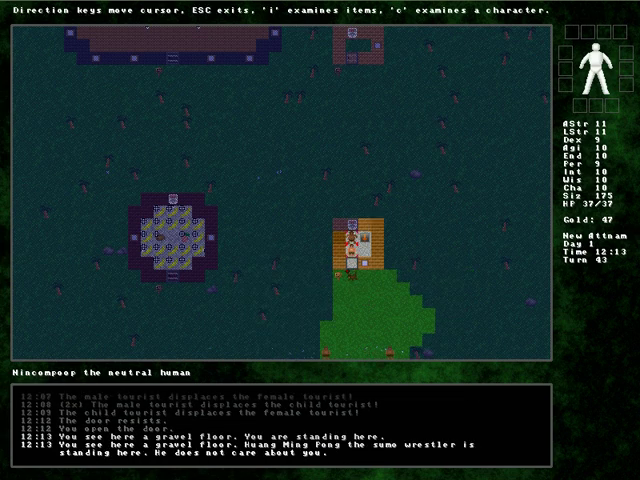
pyautogui.press('Up')
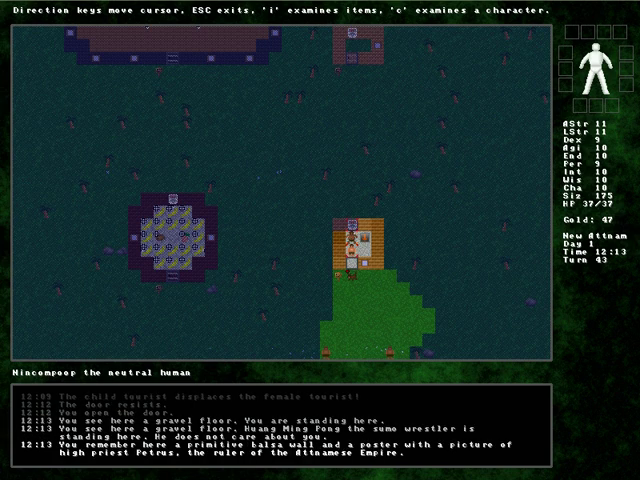
pyautogui.press('Down')
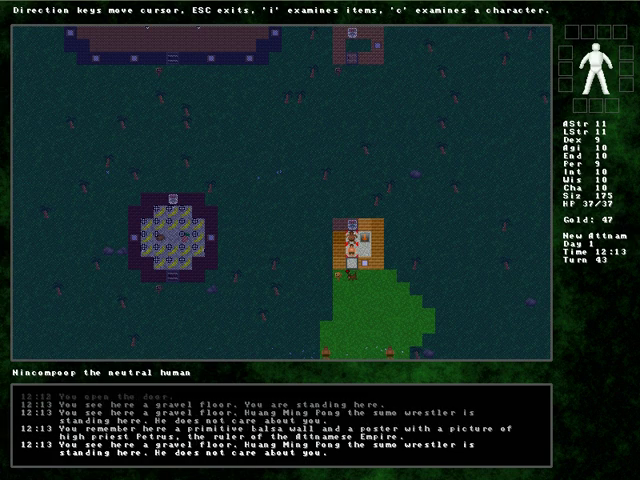
pyautogui.press('Down')
pyautogui.press('Escape')
# Walk south out of the village and confirm leaving New Attnam.
pyautogui.press('Down')
pyautogui.press('Down')
pyautogui.press('Down')
pyautogui.press('Down')
pyautogui.press('Down')
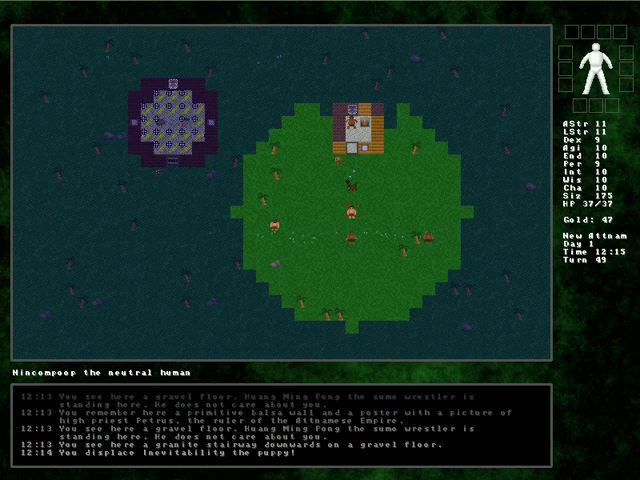
pyautogui.press('Down')
pyautogui.press('Down')
pyautogui.press('Down')
pyautogui.press('Down')
pyautogui.press('Down')
pyautogui.press('Down')
pyautogui.press('Down')
pyautogui.press('Down')
pyautogui.press('Down')
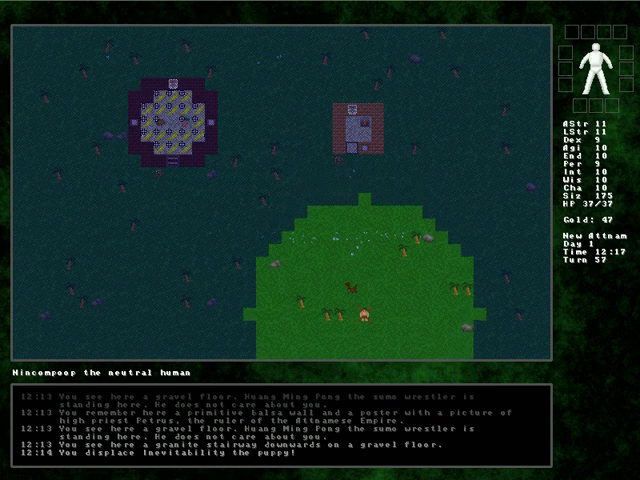
pyautogui.press('Down')
pyautogui.press('Down')
pyautogui.press('Down')
pyautogui.press('Down')
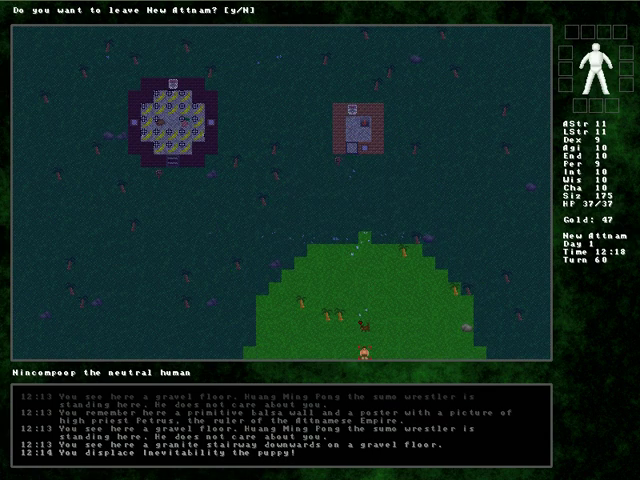
pyautogui.press('y')
pyautogui.press('Down')
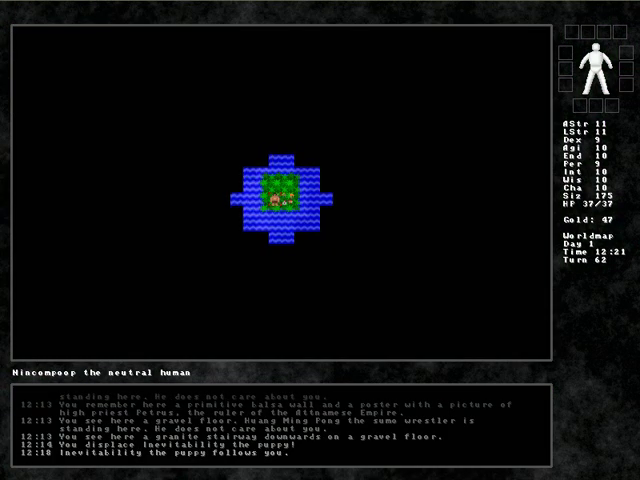
# Descend into tunnel level 1 and pick up the lantern.
pyautogui.press('>')
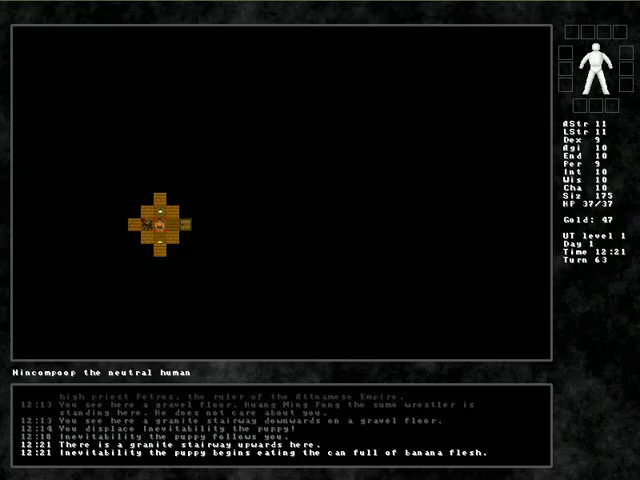
pyautogui.press('Up')
pyautogui.press(',')
pyautogui.press('Down')
pyautogui.press('Down')
# Open the starting room's door and walk east along the corridor.
pyautogui.press('Up')
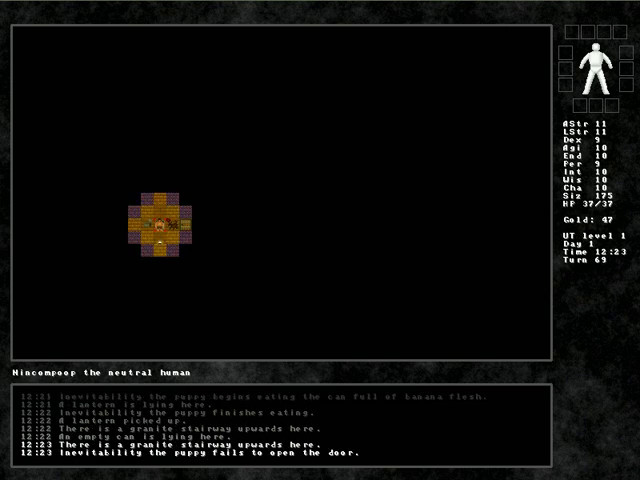
pyautogui.press('Right')
pyautogui.press('Right')
pyautogui.press('y')
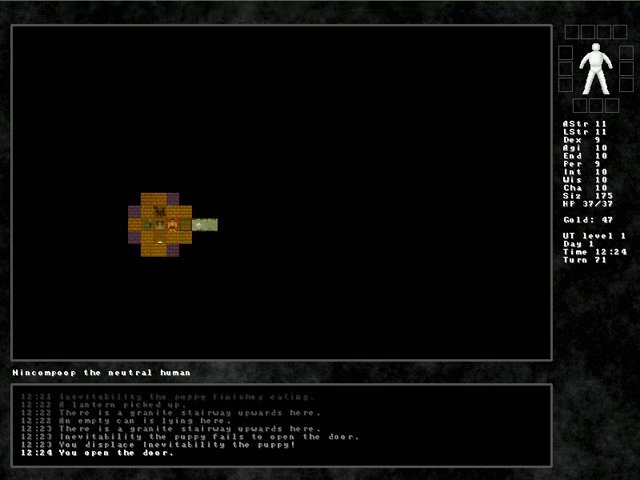
pyautogui.press('Right')
pyautogui.press('Right')
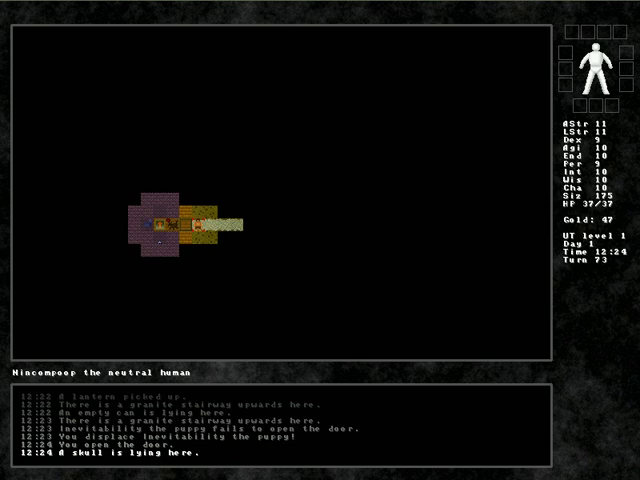
pyautogui.press('Right')
pyautogui.press('Right')
pyautogui.press('Right')
pyautogui.press('Right')
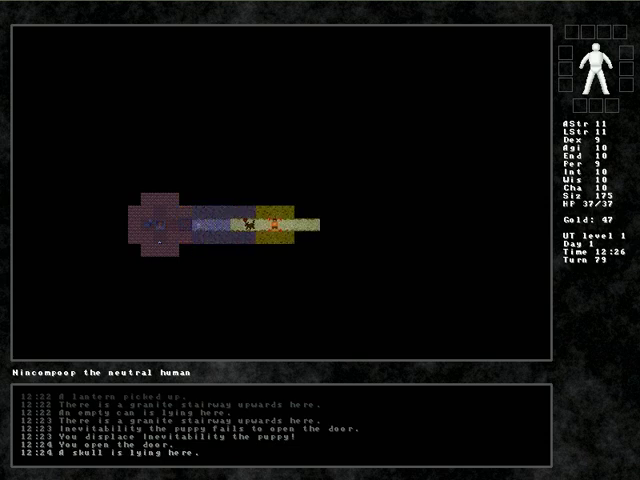
pyautogui.press('Right')
pyautogui.press('Right')
pyautogui.press('Right')
pyautogui.press('Right')
pyautogui.press('Right')
pyautogui.press('Right')
pyautogui.press('Right')
pyautogui.press('Right')
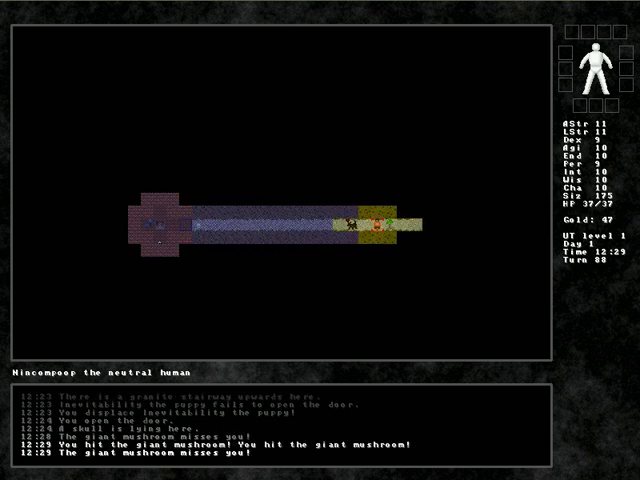
# Kill the giant mushroom and large hedgehog, eating both corpses.
pyautogui.press('Right')
pyautogui.press('Right')
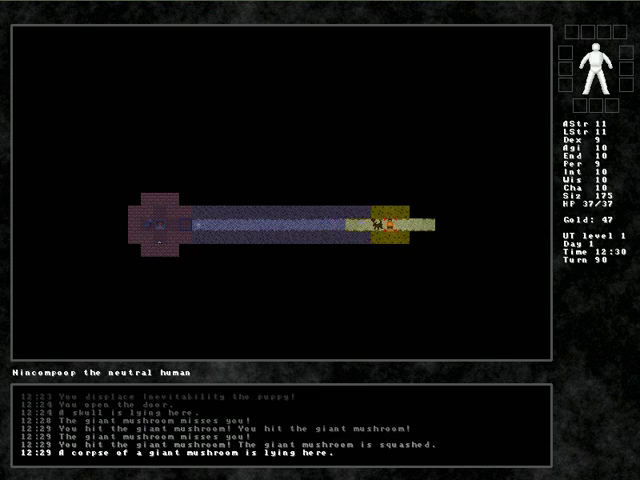
pyautogui.press('e')
pyautogui.press('a')
pyautogui.press('Right')
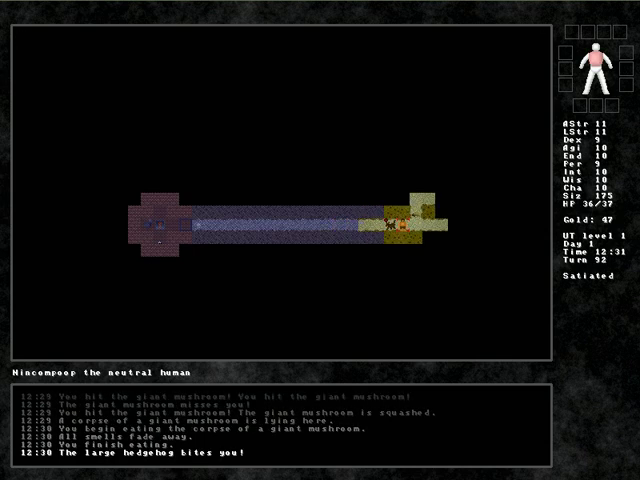
pyautogui.press('Right')
pyautogui.press('Right')
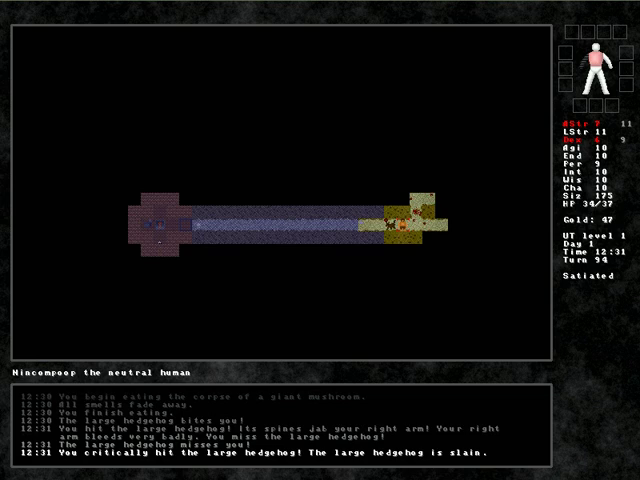
pyautogui.press('Right')
pyautogui.press('e')
pyautogui.press('d')
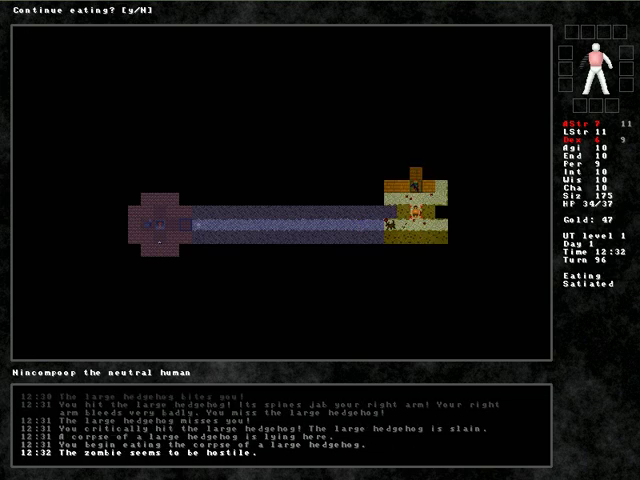
# Stop eating and fight the zombie.
pyautogui.press('n')
pyautogui.press('Right')
pyautogui.press('Right')
pyautogui.press('Right')
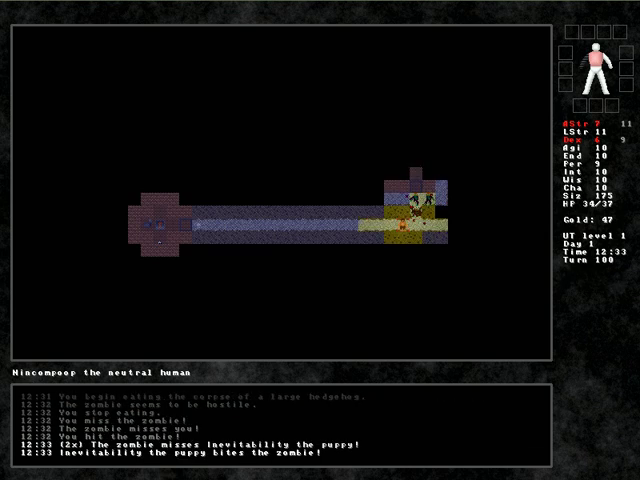
pyautogui.press('Right')
pyautogui.press('Right')
pyautogui.press('Right')
pyautogui.press('Right')
pyautogui.press('Right')
pyautogui.press('Right')
pyautogui.press('Right')
pyautogui.press('Right')
pyautogui.press('Right')
pyautogui.press('Right')
pyautogui.press('Right')
pyautogui.press('Right')
pyautogui.press('Right')
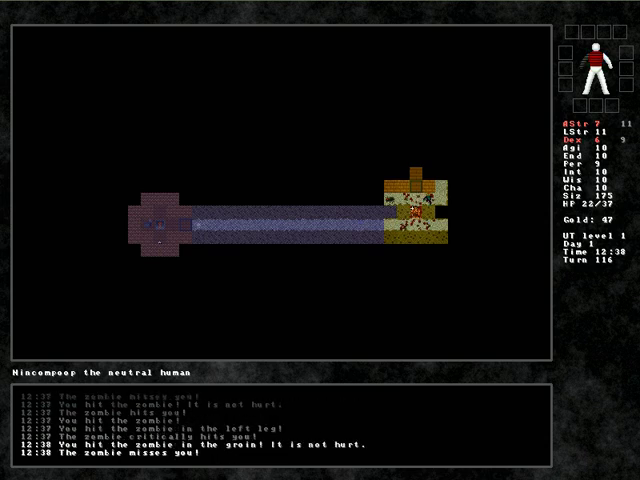
pyautogui.press('Right')
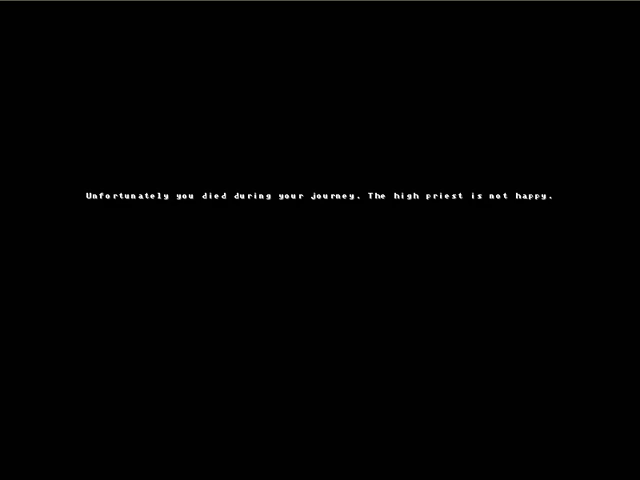
# Dismiss the death message and Hall of Fame, then start a new game as Frotz.
pyautogui.press('space')
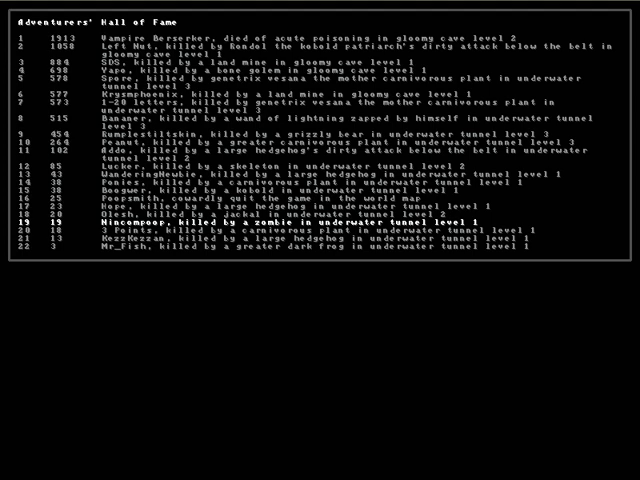
pyautogui.press('Return')
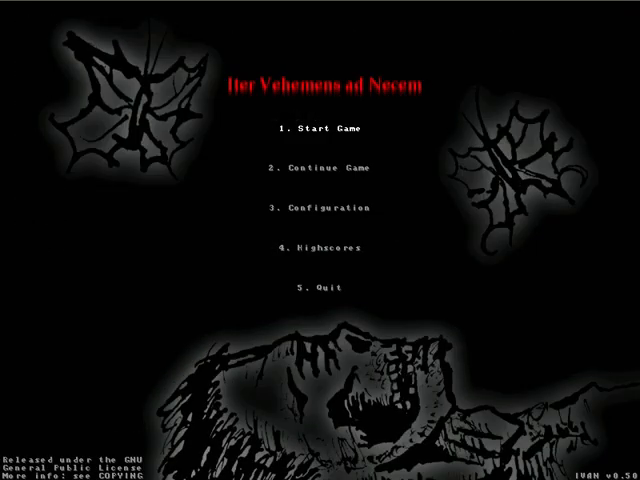
pyautogui.press('Return')
pyautogui.write('Frotz')
pyautogui.press('Return')
pyautogui.press('Return')
pyautogui.press('Return')
# Enter the underground area and pick up lantern A.
pyautogui.press('Left')
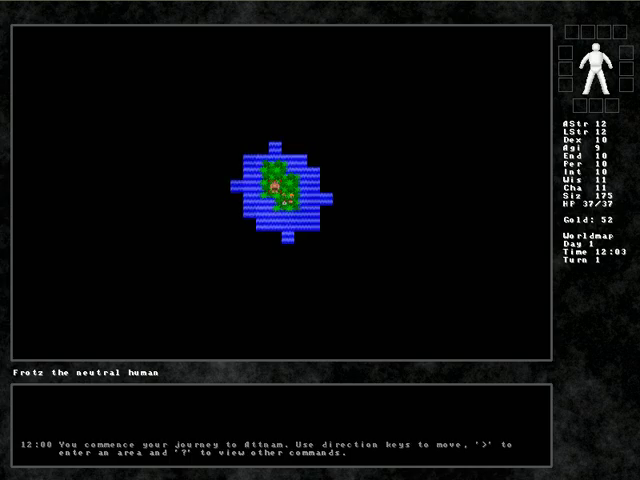
pyautogui.press('>')
pyautogui.press('Up')
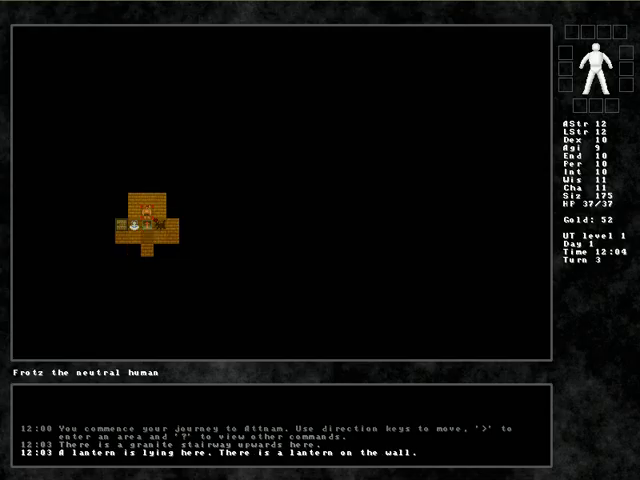
pyautogui.press(',')
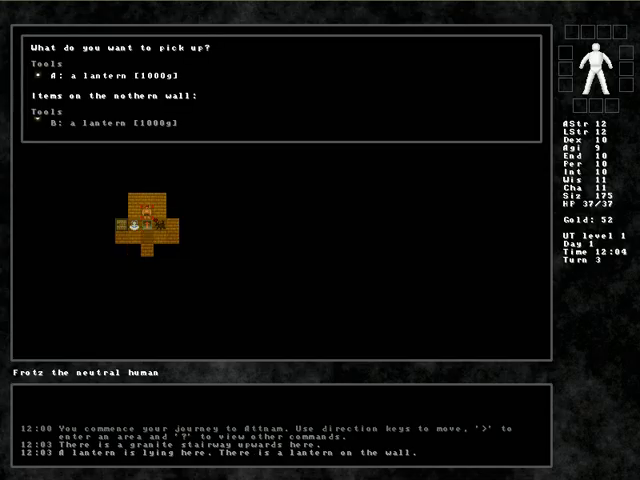
pyautogui.press('a')
pyautogui.press('Escape')
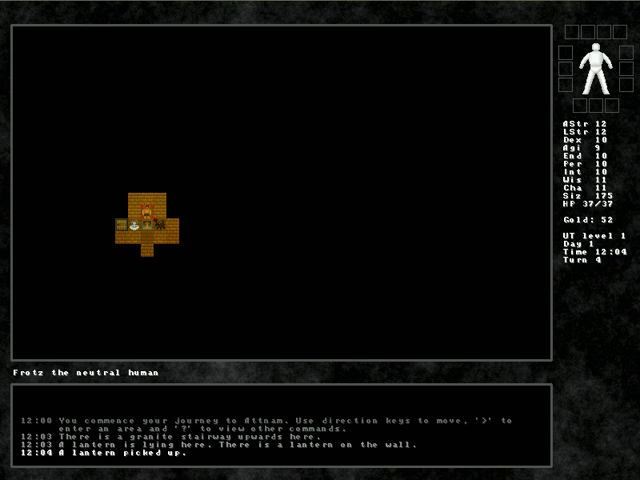
# Force open the stuck door and walk through it.
pyautogui.press('Up')
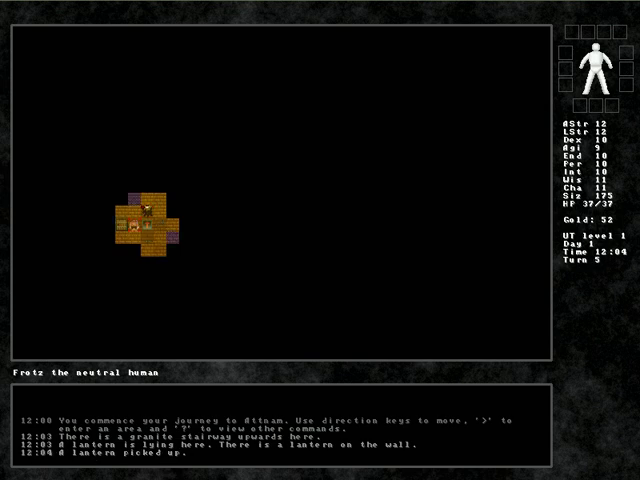
pyautogui.press('Up')
pyautogui.press('y')
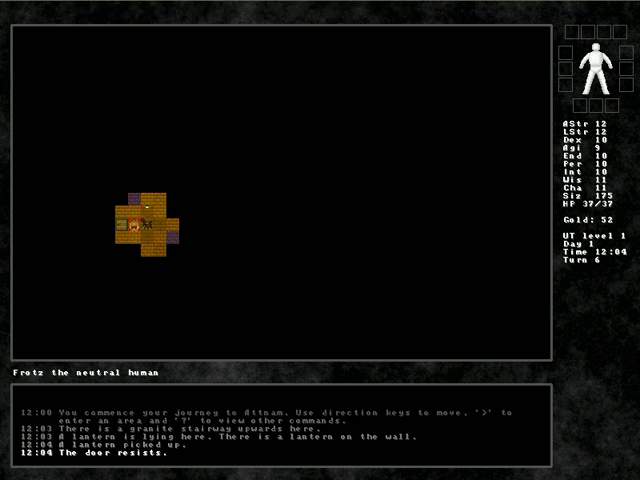
pyautogui.press('Up')
pyautogui.press('y')
pyautogui.press('Up')
pyautogui.press('y')
pyautogui.press('Up')
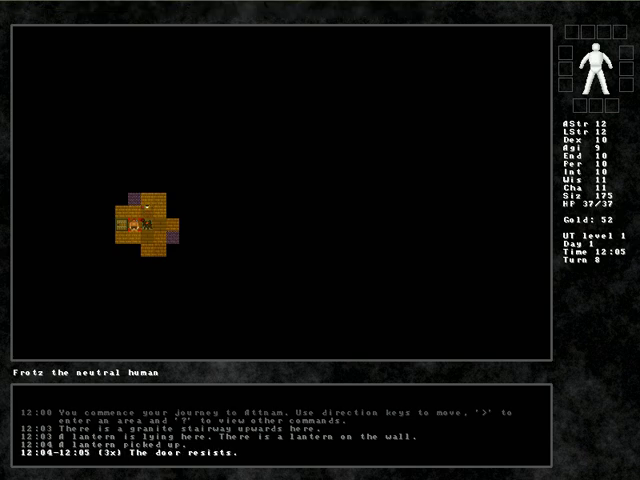
pyautogui.press('Left')
pyautogui.press('y')
pyautogui.press('Left')
pyautogui.press('y')
pyautogui.press('Left')
pyautogui.press('y')
pyautogui.press('Left')
pyautogui.press('y')
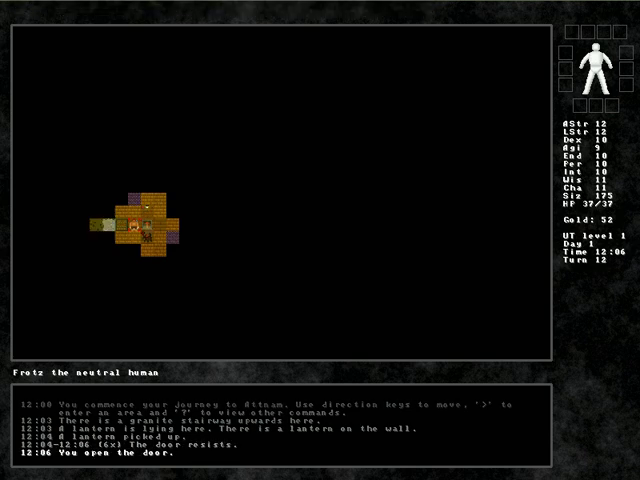
pyautogui.press('Left')
pyautogui.press('Left')
# Cross the next room, follow the corridor and open the door into the lit room.
pyautogui.press('Down')
pyautogui.press('Left')
pyautogui.press('Down')
pyautogui.press('Down')
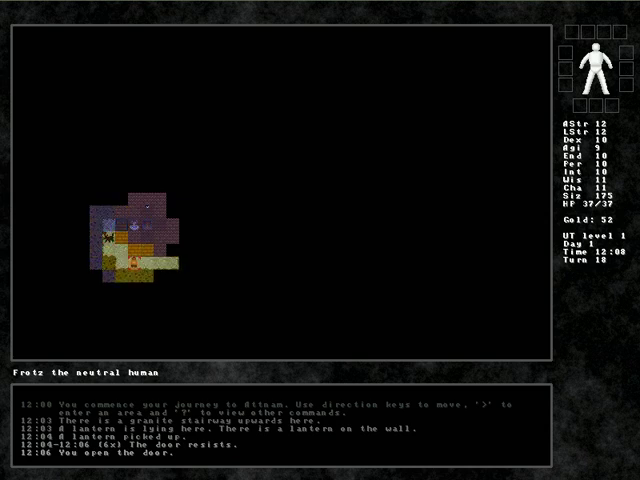
pyautogui.press('Right')
pyautogui.press('Right')
pyautogui.press('Right')
pyautogui.press('Right')
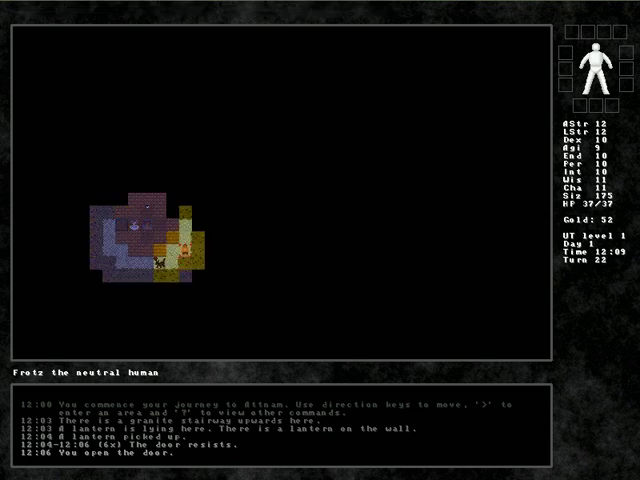
pyautogui.press('Up')
pyautogui.press('Right')
pyautogui.press('Right')
pyautogui.press('Right')
pyautogui.press('Right')
pyautogui.press('Right')
pyautogui.press('Up')
pyautogui.press('Up')
pyautogui.press('Up')
pyautogui.press('Up')
pyautogui.press('Up')
pyautogui.press('y')
pyautogui.press('Up')
pyautogui.press('Right')
pyautogui.press('Right')
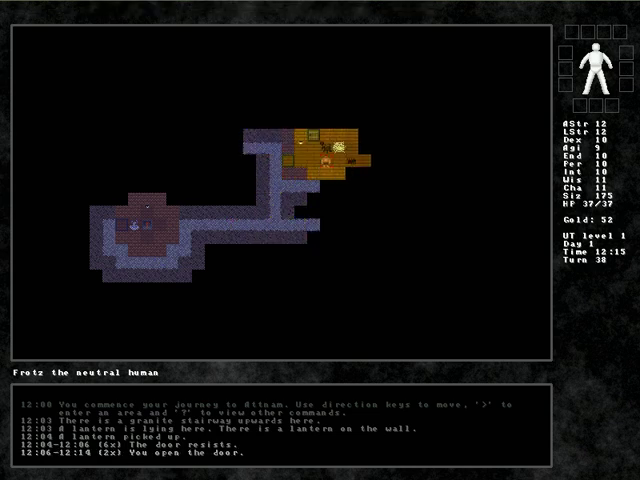
pyautogui.press('Right')
pyautogui.press('Right')
pyautogui.press('Right')
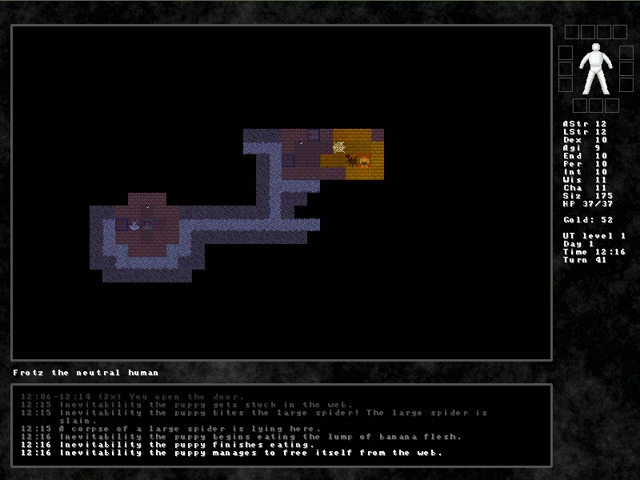
pyautogui.press('Right')
# Head back west along the corridor and up the northward passage.
pyautogui.press('Left')
pyautogui.press('Left')
pyautogui.press('Left')
pyautogui.press('Left')
pyautogui.press('Left')
pyautogui.press('Left')
pyautogui.press('Left')
pyautogui.press('Left')
pyautogui.press('Left')
pyautogui.press('Left')
pyautogui.press('Left')
pyautogui.press('Up')
pyautogui.press('Up')
pyautogui.press('Up')
pyautogui.press('Up')
pyautogui.press('Up')
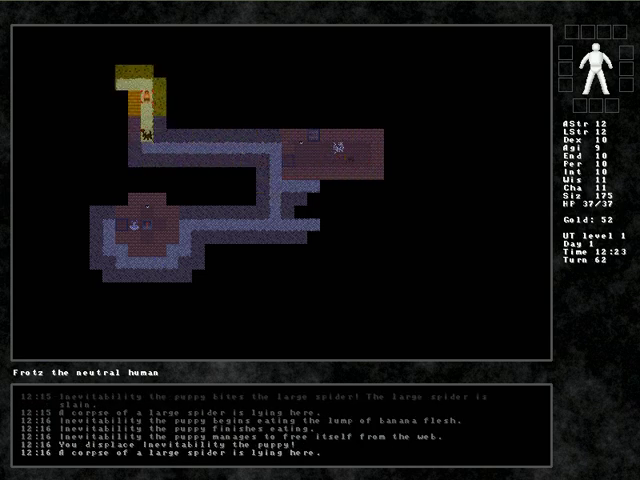
pyautogui.press('Up')
pyautogui.press('Up')
pyautogui.press('Up')
# Pick up the iron dagger +4 and wield it in the right hand.
pyautogui.press('Left')
pyautogui.press('Left')
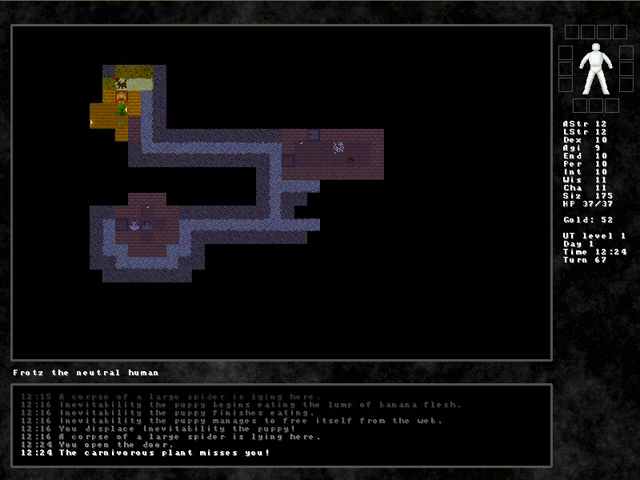
pyautogui.press('Left')
pyautogui.press('Left')
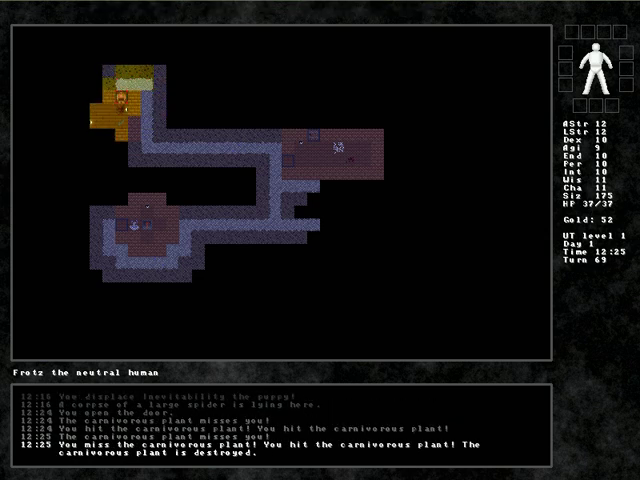
pyautogui.press('Down')
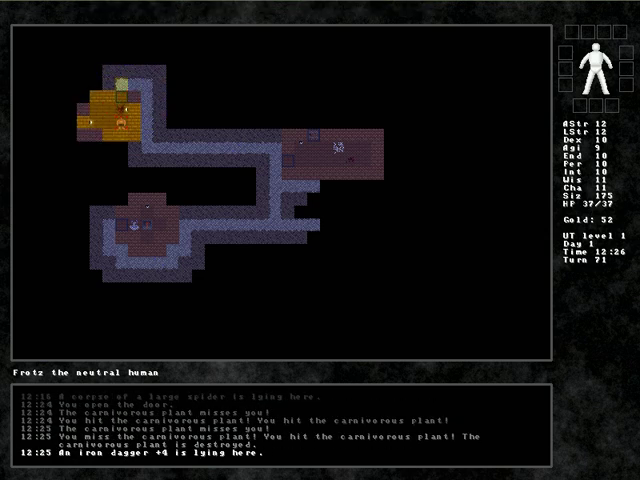
pyautogui.press(',')
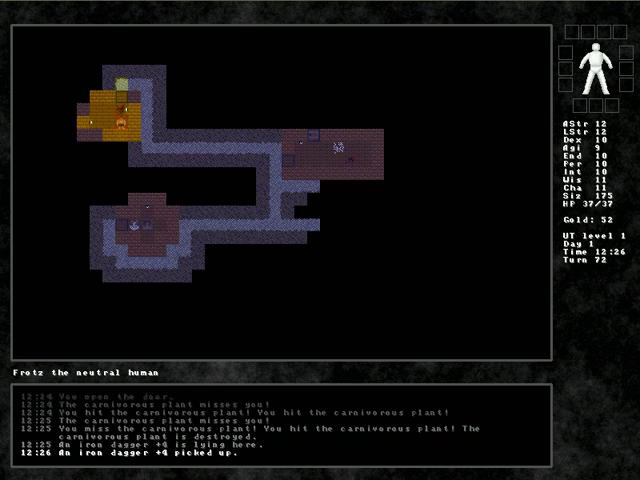
pyautogui.press('w')
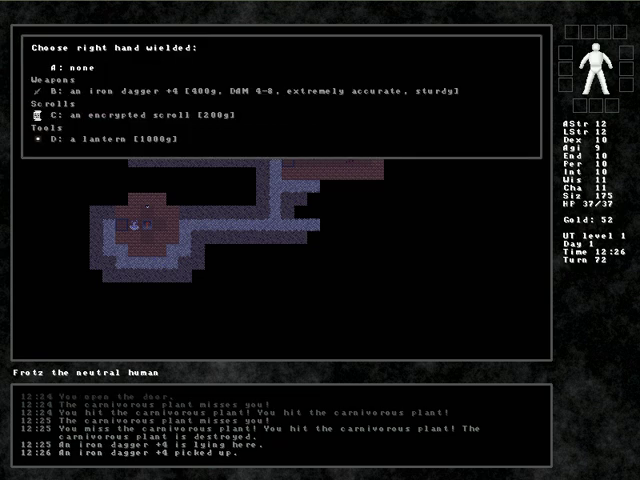
pyautogui.press('b')
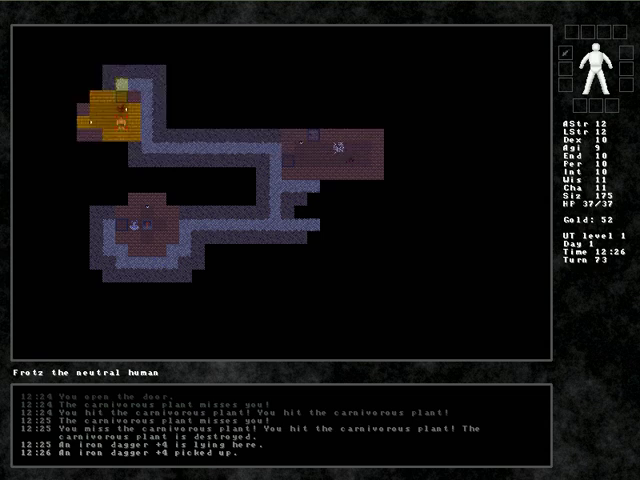
# Walk through the lit room and follow the corridor east to the right-hand room.
pyautogui.press('Up')
pyautogui.press('Up')
pyautogui.press('Right')
pyautogui.press('Up')
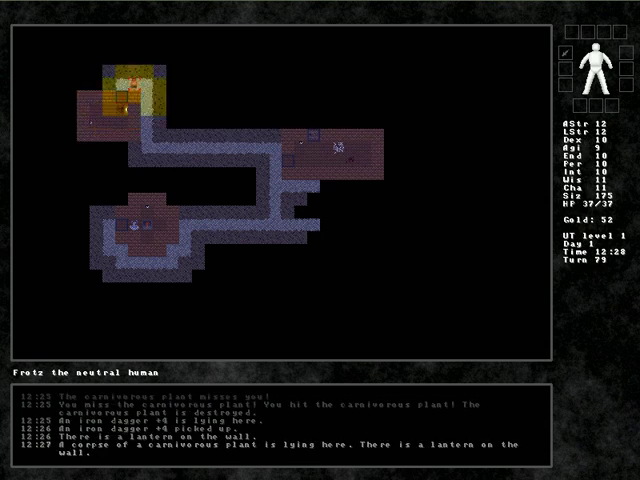
pyautogui.press('Down')
pyautogui.press('Down')
pyautogui.press('Down')
pyautogui.press('Right')
pyautogui.press('Right')
pyautogui.press('Right')
pyautogui.press('Right')
pyautogui.press('Right')
pyautogui.press('Right')
pyautogui.press('Right')
pyautogui.press('Up')
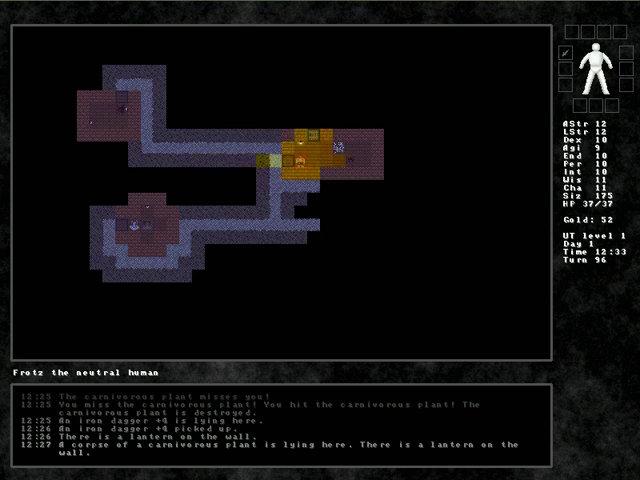
# Squash the giant mushroom to the north, eat its corpse, and enter the upper corridor.
pyautogui.press('Up')
pyautogui.press('y')
pyautogui.press('Up')
pyautogui.press('Up')
pyautogui.press('Up')
pyautogui.press('e')
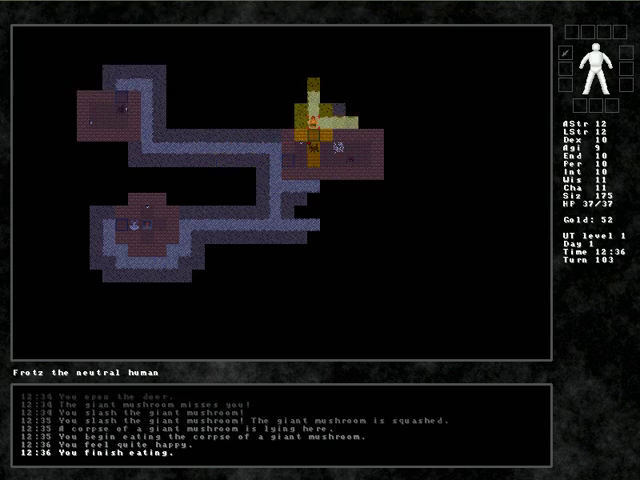
pyautogui.press('Up')
pyautogui.press('Up')
pyautogui.press('Right')
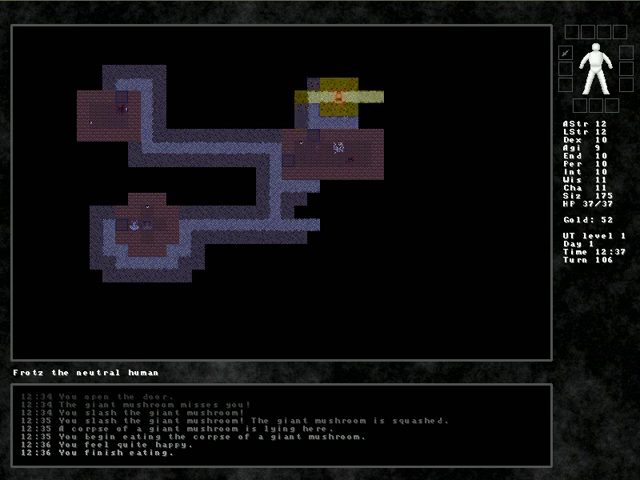
pyautogui.press('Right')
pyautogui.press('Right')
pyautogui.press('Right')
pyautogui.press('Right')
pyautogui.press('Right')
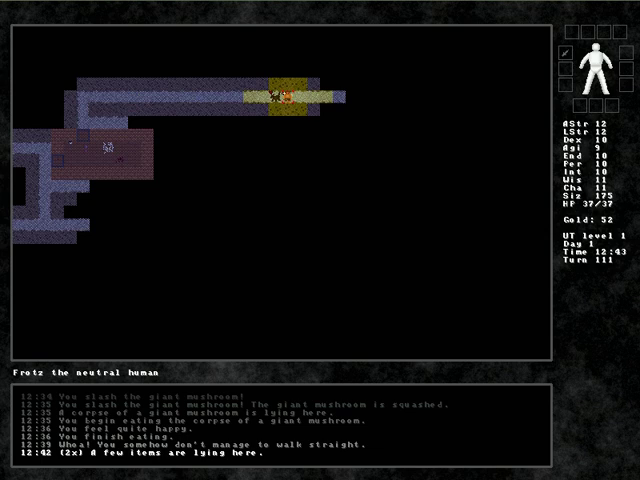
# Leave the axe and bone lying here and walk down into the room.
pyautogui.press(',')
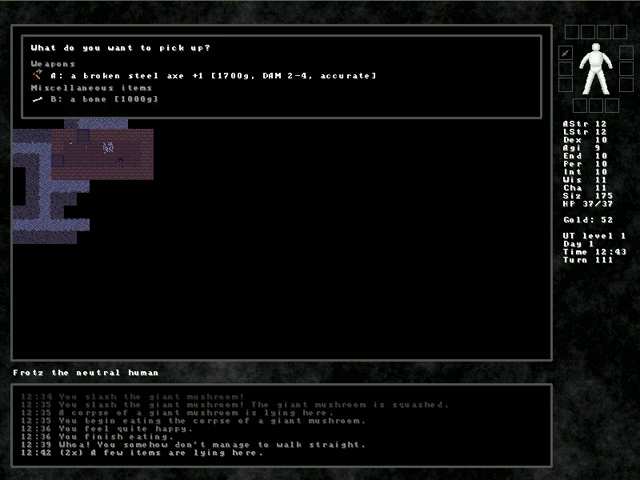
pyautogui.press('Escape')
pyautogui.press('w')
pyautogui.press('Left')
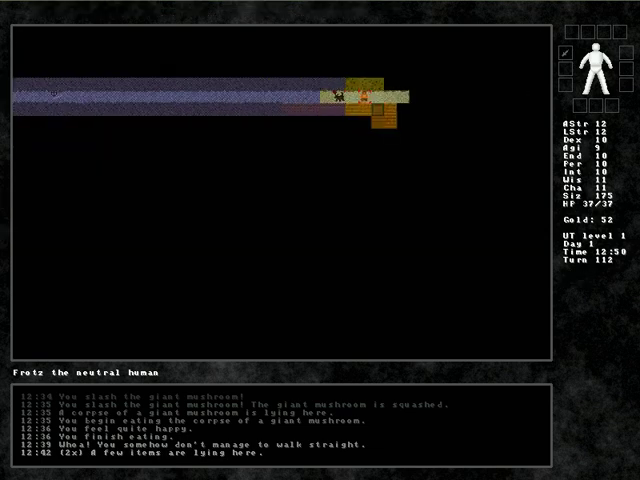
pyautogui.press('Down')
pyautogui.press('Down')
# Fight the jackal and kobold, then swap places with the puppy.
pyautogui.press('Left')
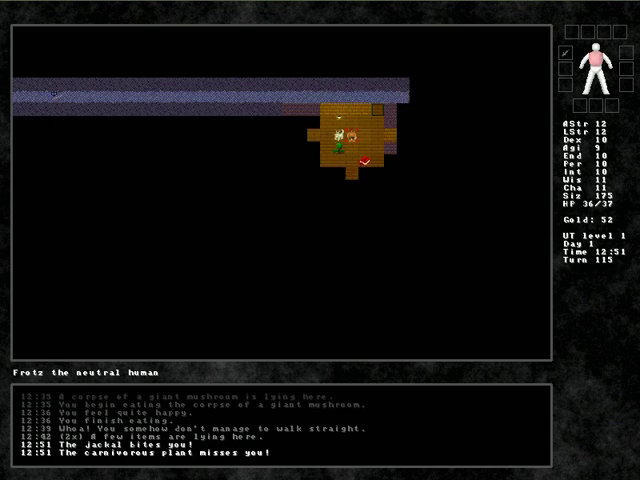
pyautogui.press('Left')
pyautogui.press('Up')
pyautogui.press('Up')
pyautogui.press('Up')
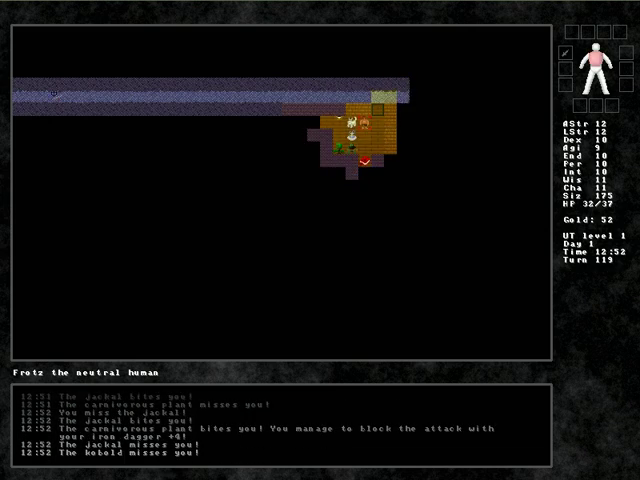
pyautogui.press('Right')
pyautogui.press('Up')
pyautogui.press('Right')
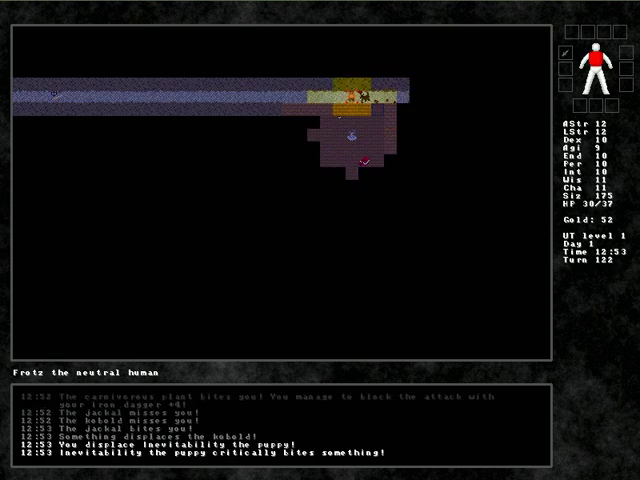
pyautogui.press('Right')
pyautogui.press('Right')
pyautogui.press('Right')
# Move through the room toward the kobold while the puppy kills the hedgehog.
pyautogui.press('Down')
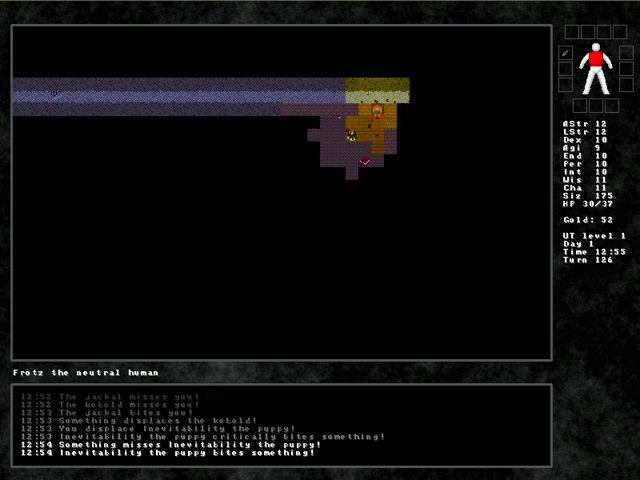
pyautogui.press('Down')
pyautogui.press('Down')
pyautogui.press('Down')
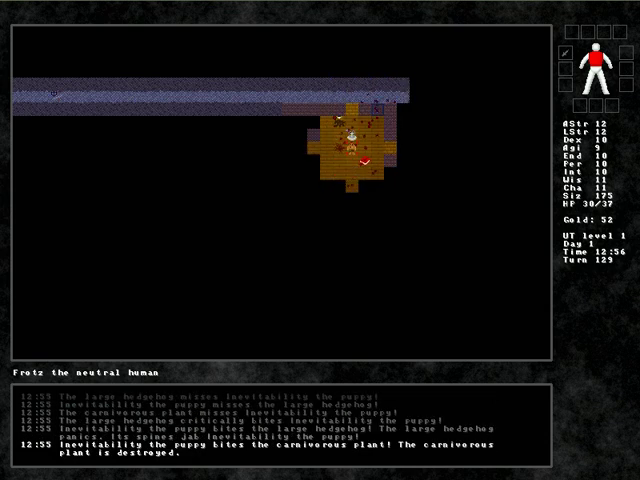
pyautogui.press('Left')
pyautogui.press('Down')
pyautogui.press('Left')
pyautogui.press('Right')
pyautogui.press('Right')
pyautogui.press('Right')
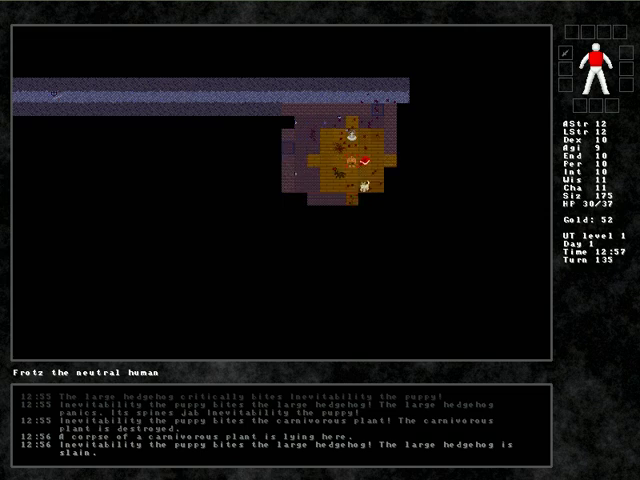
pyautogui.press('Down')
# Hit the kobold, wait a turn, then step onto the pile of items.
pyautogui.press('Right')
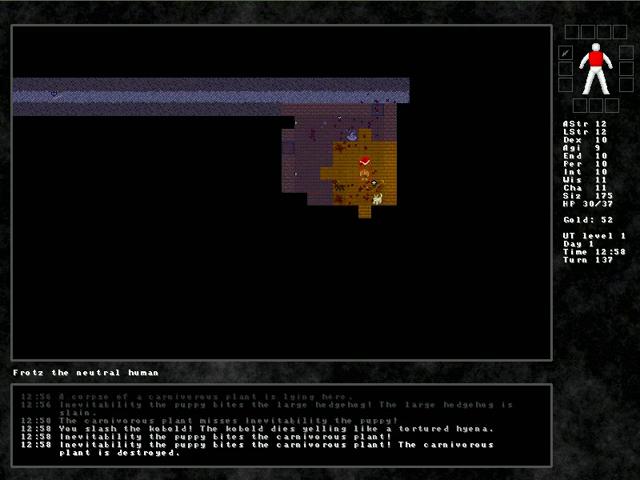
pyautogui.press('.')
pyautogui.press('.')
pyautogui.press('Down')
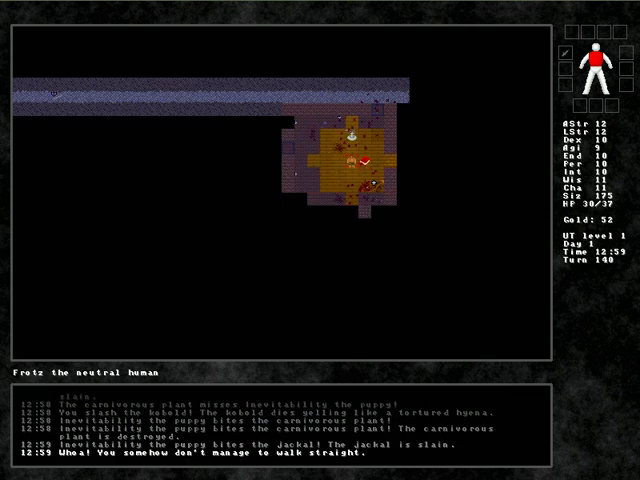
pyautogui.press('Down')
pyautogui.press('Down')
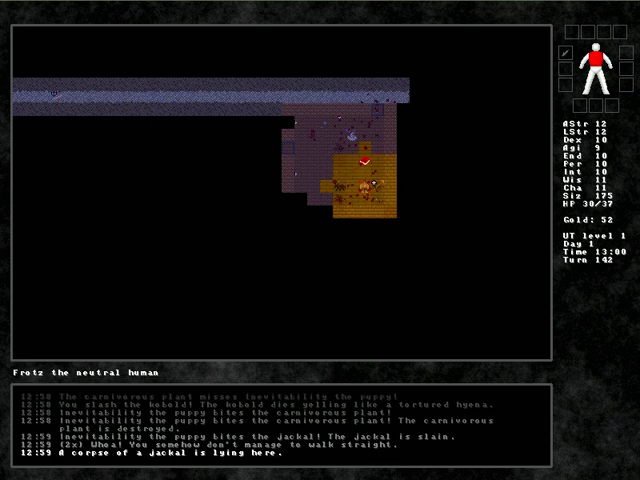
pyautogui.press('Down')
pyautogui.press('Down')
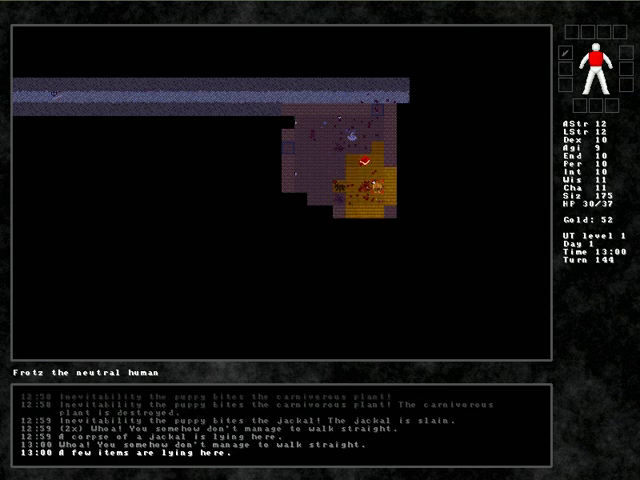
# Pick up the bloodied full copper helmet and the holy book of Cleptia.
pyautogui.press(',')
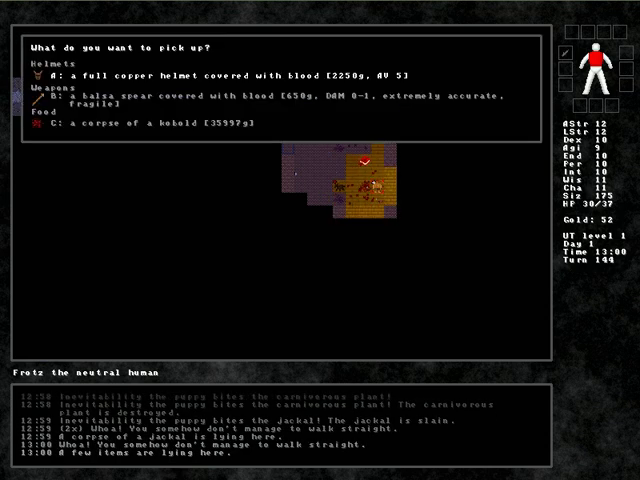
pyautogui.press('a')
pyautogui.press('Escape')
pyautogui.press('Up')
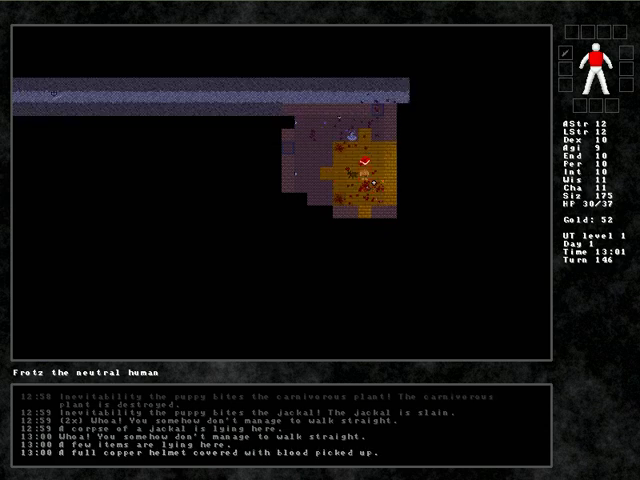
pyautogui.press('Up')
pyautogui.press('Up')
pyautogui.press(',')
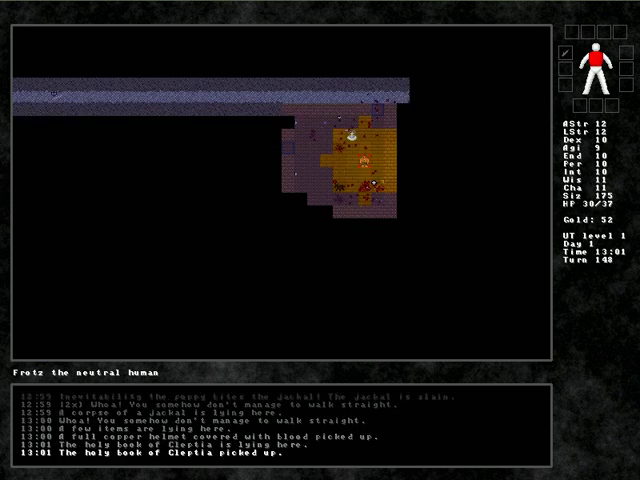
# Read Cleptia's holy book to gain ESP, then attempt a prayer.
pyautogui.press('r')
pyautogui.press('b')
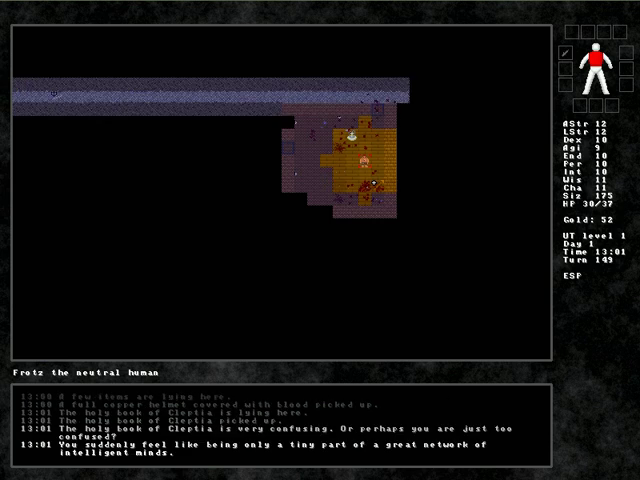
pyautogui.press('p')
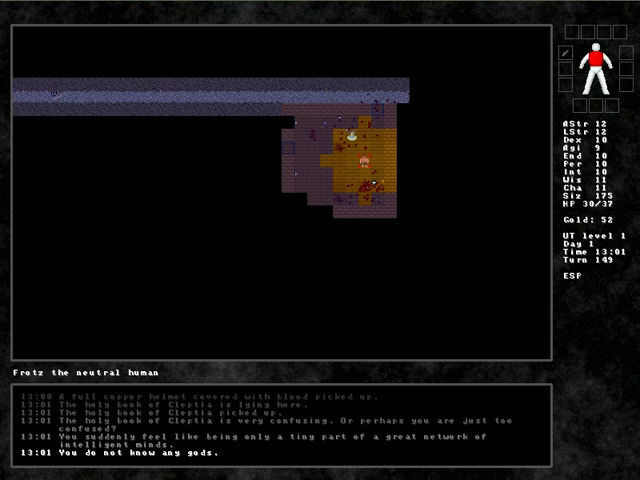
# Walk up beside the wall lantern, then across to the room's lower-left part.
pyautogui.press('Up')
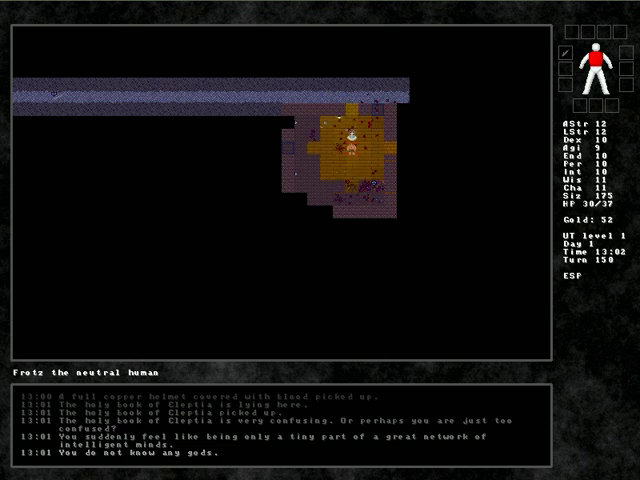
pyautogui.press('Up')
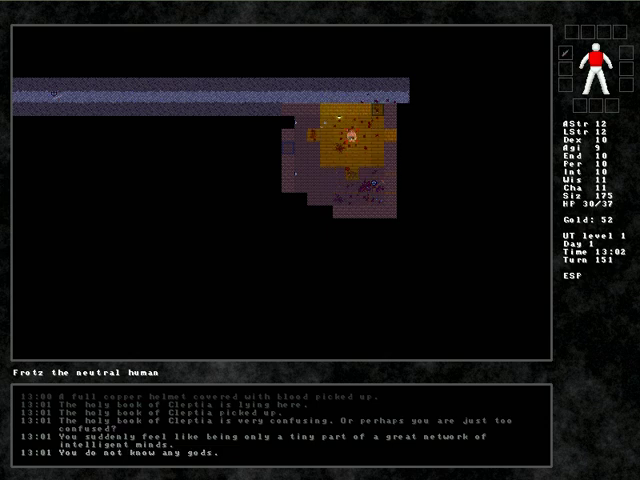
pyautogui.press('Up')
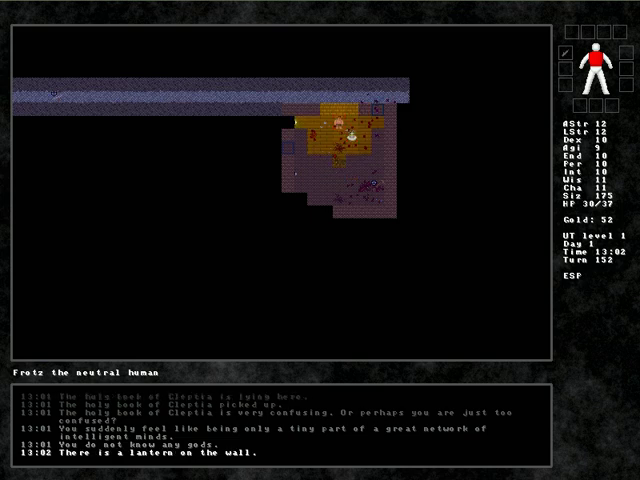
pyautogui.press('Left')
pyautogui.press('Down')
pyautogui.press('Down')
pyautogui.press('Down')
pyautogui.press('Left')
pyautogui.press('Down')
pyautogui.press('Down')
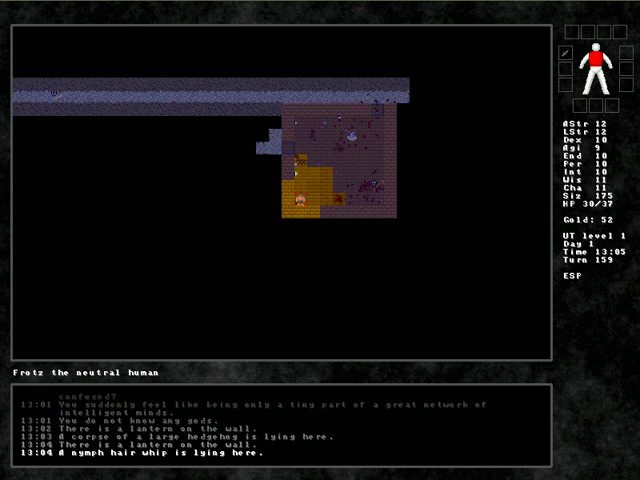
pyautogui.press('Right')
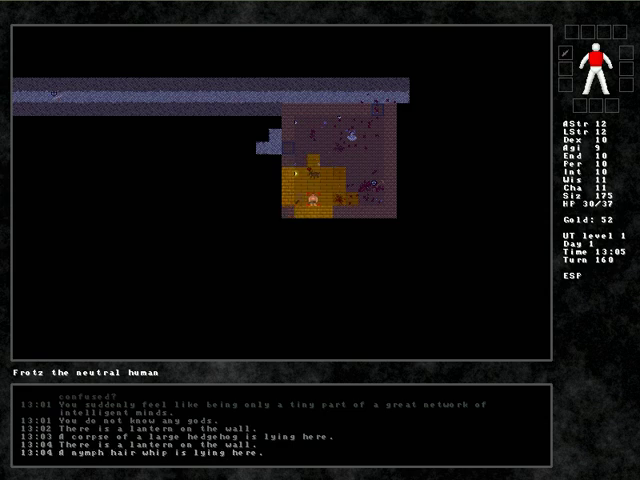
# Wear the full copper helmet in the helmet slot.
pyautogui.press('E')
pyautogui.press('a')
pyautogui.press('b')
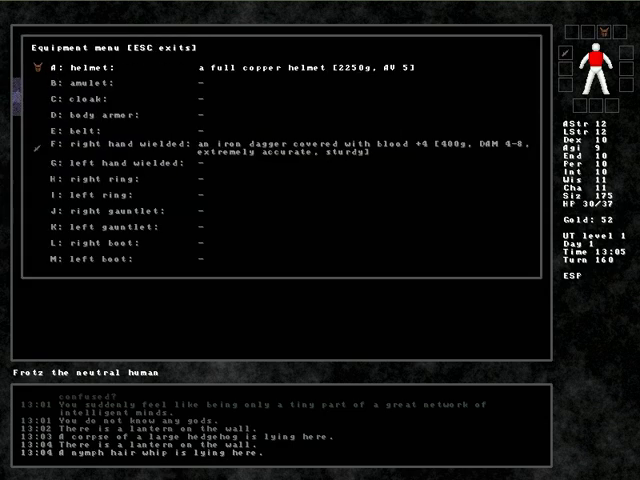
pyautogui.press('Escape')
pyautogui.press('r')
pyautogui.press('Escape')
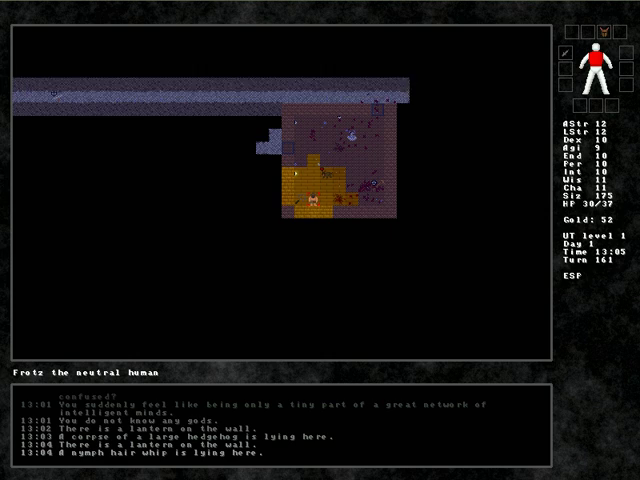
# Leave the room and travel west along the corridor until a kobold appears.
pyautogui.press('Up')
pyautogui.press('Up')
pyautogui.press('Up')
pyautogui.press('Up')
pyautogui.press('Left')
pyautogui.press('Left')
pyautogui.press('Left')
pyautogui.press('Up')
pyautogui.press('Up')
pyautogui.press('Left')
pyautogui.press('Left')
pyautogui.press('Left')
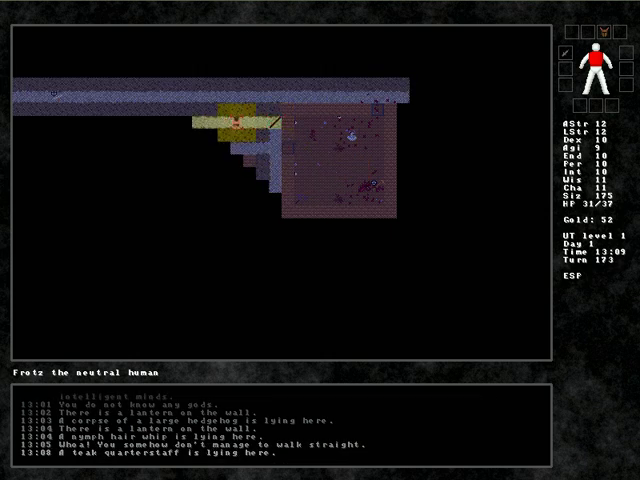
pyautogui.press('Left')
pyautogui.press('Left')
pyautogui.press('Left')
pyautogui.press('Left')
pyautogui.press('Left')
pyautogui.press('Left')
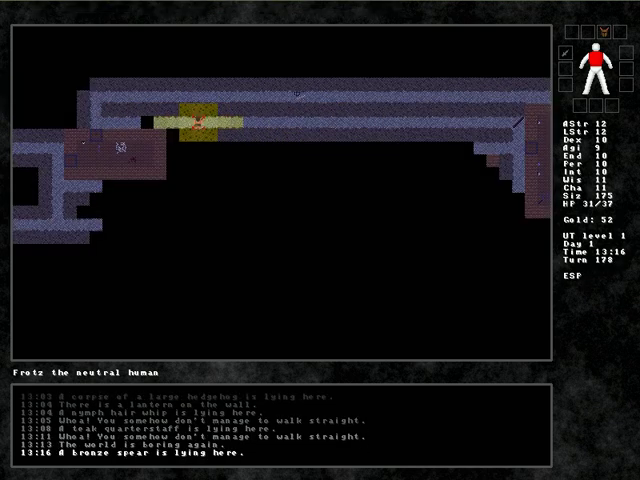
pyautogui.press('Left')
pyautogui.press('Left')
pyautogui.press('Left')
pyautogui.press('g')
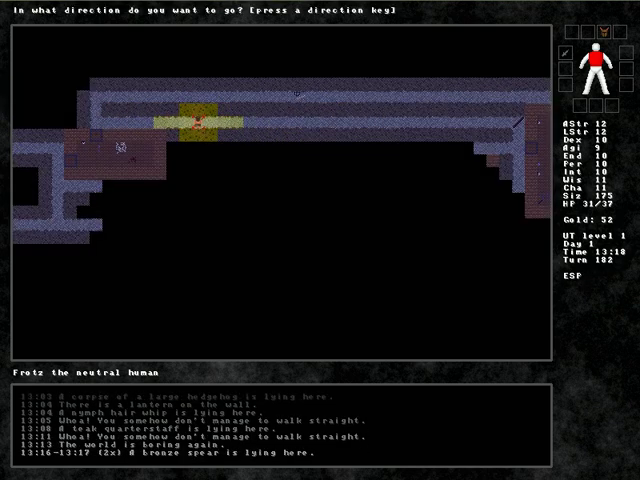
pyautogui.press('Right')
pyautogui.press('Right')
pyautogui.press('Down')
pyautogui.press('g')
pyautogui.press('Left')
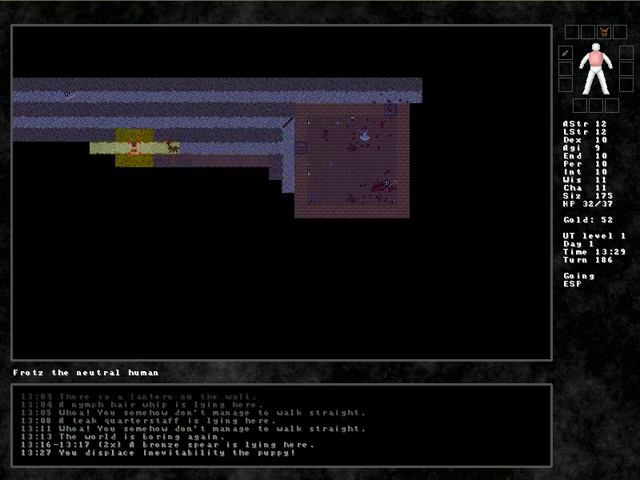
pyautogui.press('n')
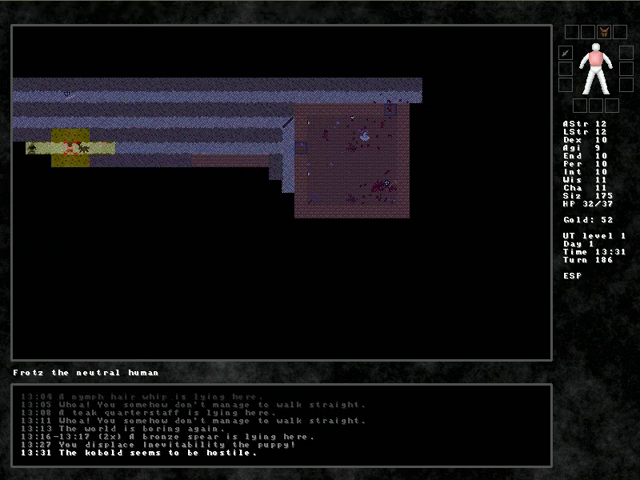
# Kill the hostile kobold, leave its drops, and advance toward the giant mushroom.
pyautogui.press('Left')
pyautogui.press('Left')
pyautogui.press('Left')
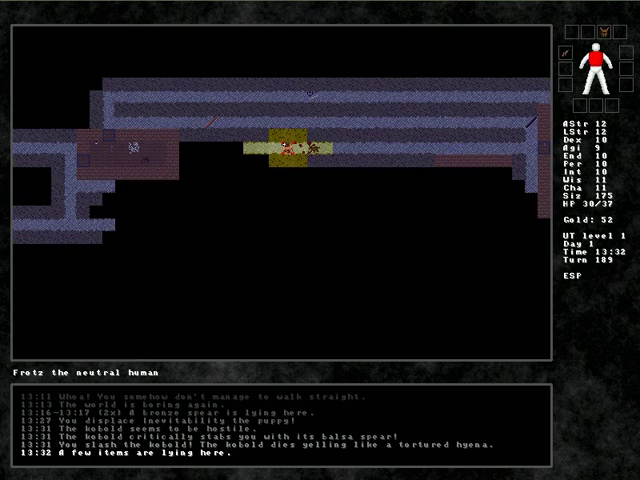
pyautogui.press(',')
pyautogui.press('Escape')
pyautogui.press('Left')
pyautogui.press('Left')
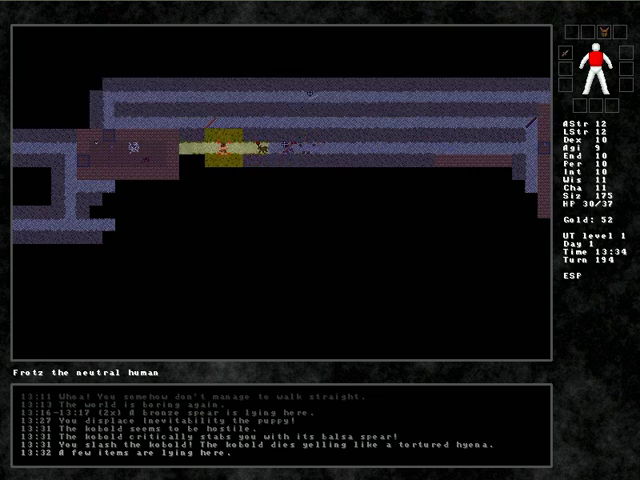
pyautogui.press('Left')
pyautogui.press('Left')
# Kill the giant mushroom and eat both giant mushroom corpses.
pyautogui.press('Down')
pyautogui.press('Down')
pyautogui.press('Down')
pyautogui.press('Down')
pyautogui.press('Down')
pyautogui.press('Down')
pyautogui.press('Left')
pyautogui.press('Left')
pyautogui.press('Left')
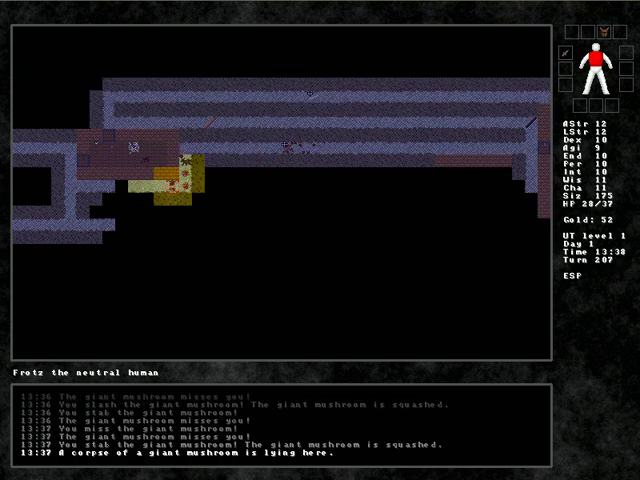
pyautogui.press('Down')
pyautogui.press('Down')
pyautogui.press('e')
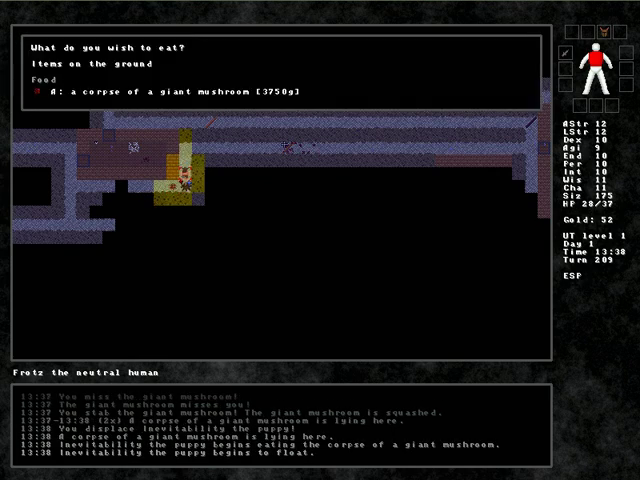
pyautogui.press('a')
pyautogui.press('Left')
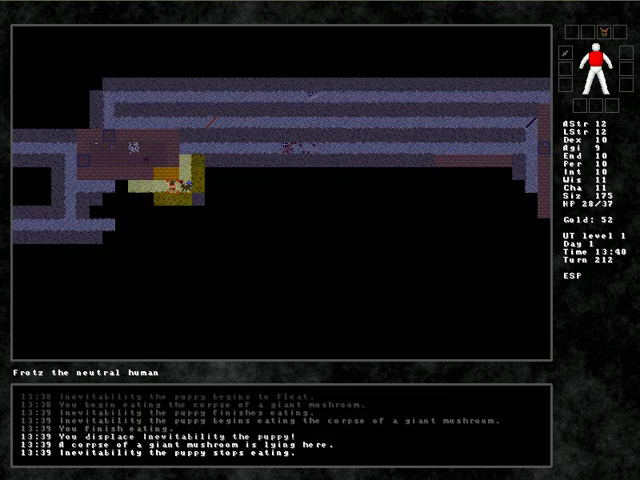
pyautogui.press('e')
pyautogui.press('a')
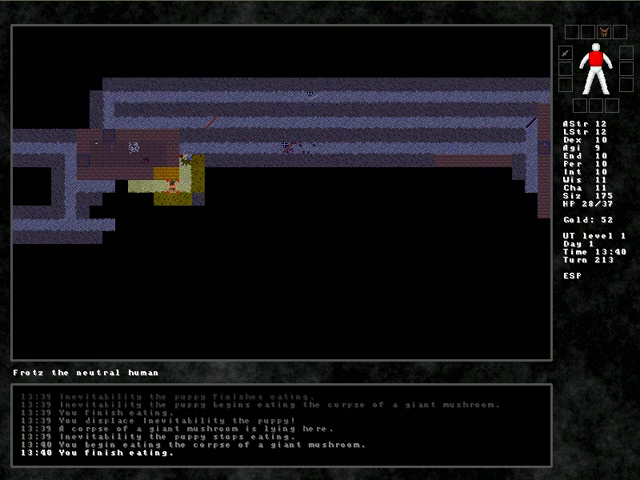
# Rest to recover hit points, then kill the large spider.
pyautogui.press('5')
pyautogui.press('Return')
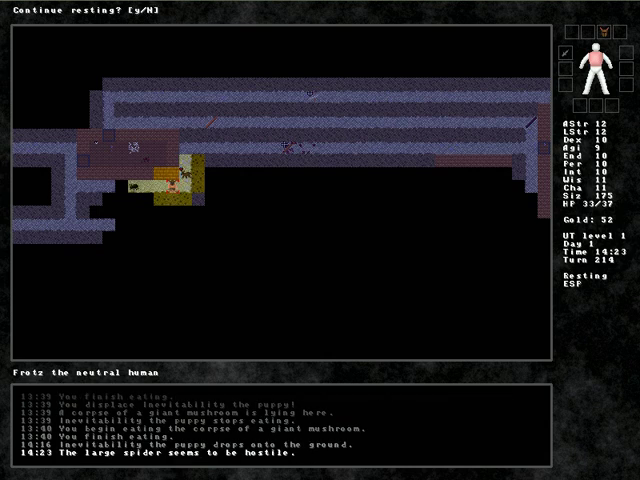
pyautogui.press('n')
pyautogui.press('Left')
pyautogui.press('Left')
pyautogui.press('Left')
pyautogui.press('Left')
pyautogui.press('Left')
pyautogui.press('Down')
pyautogui.press('Down')
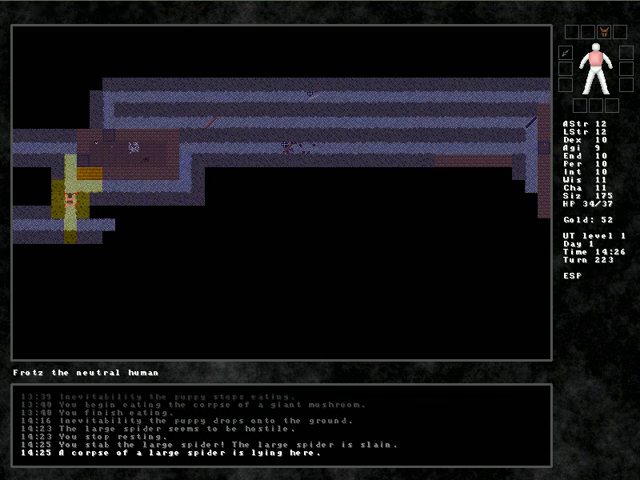
pyautogui.press('Down')
pyautogui.press('Down')
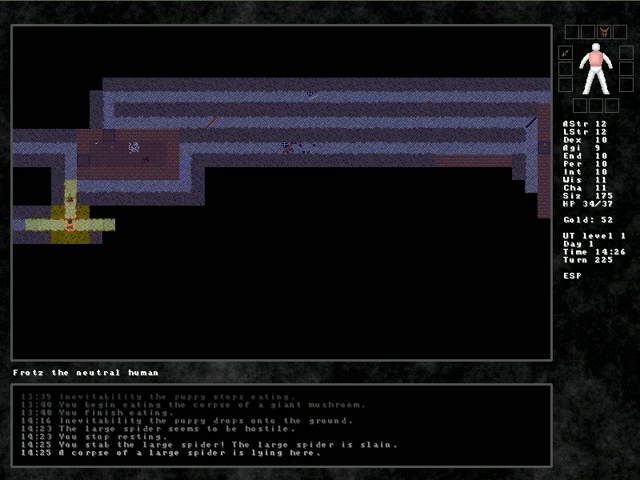
# Rest, push east through the spider web and attack the carnivorous plant.
pyautogui.press('r')
pyautogui.press('Right')
pyautogui.press('Right')
pyautogui.press('Right')
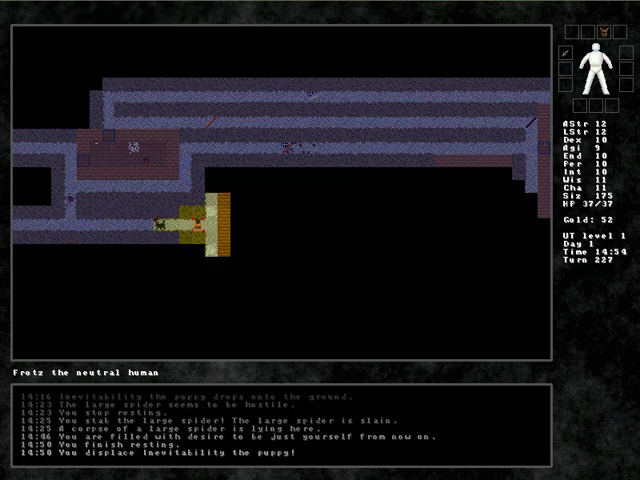
pyautogui.press('Down')
pyautogui.press('Down')
pyautogui.press('Down')
pyautogui.press('Down')
pyautogui.press('Down')
pyautogui.press('Right')
pyautogui.press('Right')
pyautogui.press('Right')
pyautogui.press('Right')
pyautogui.press('Right')
pyautogui.press('Right')
pyautogui.press('Right')
pyautogui.press('Right')
pyautogui.press('Right')
# Enter the southern room, pick up the bottle of poison and attack the zombie.
pyautogui.press('Down')
pyautogui.press('Down')
pyautogui.press('Down')
pyautogui.press('Down')
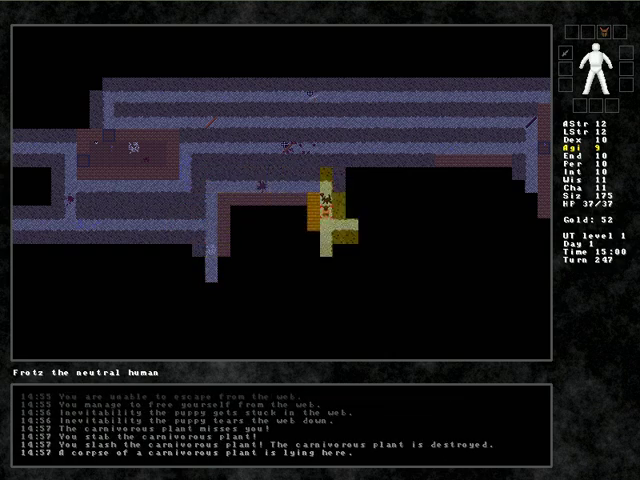
pyautogui.press('Down')
pyautogui.press('Down')
pyautogui.press('Down')
pyautogui.press('Down')
pyautogui.press('Left')
pyautogui.press('Left')
pyautogui.press('Down')
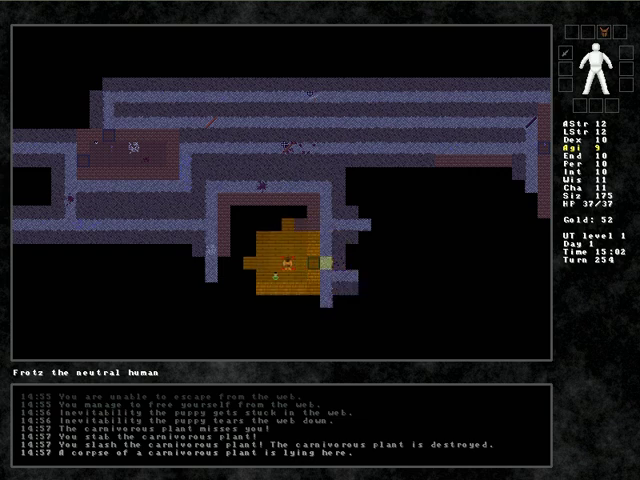
pyautogui.press('Left')
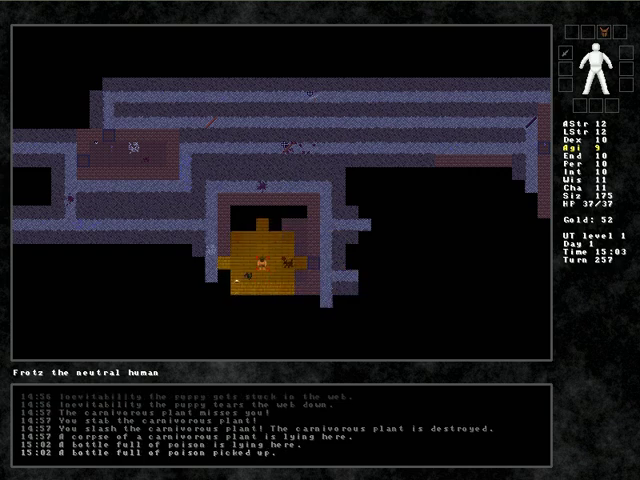
pyautogui.press('Up')
pyautogui.press('Up')
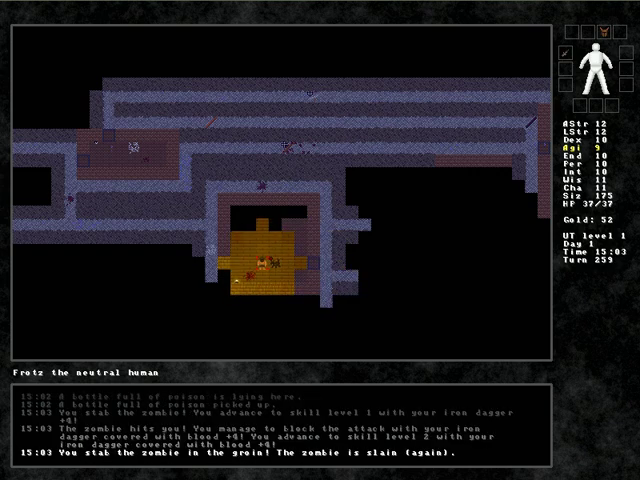
pyautogui.press('Up')
pyautogui.press('Up')
# Leave the room and head east along its bottom edge toward the corridor.
pyautogui.press('End')
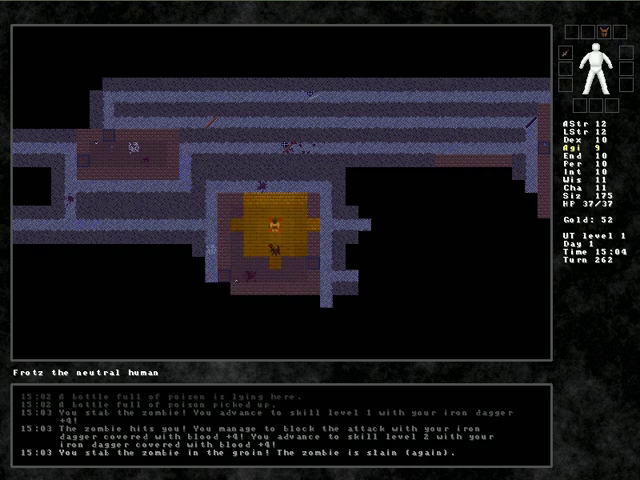
pyautogui.press('End')
pyautogui.press('End')
pyautogui.press('End')
pyautogui.press('End')
pyautogui.press('End')
pyautogui.press('End')
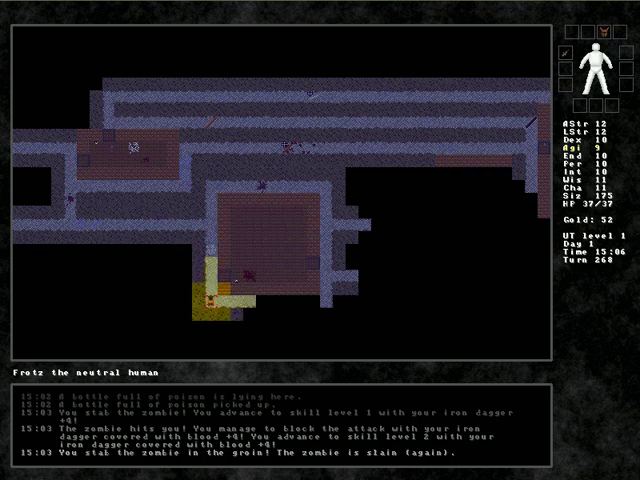
pyautogui.press('Right')
pyautogui.press('Right')
pyautogui.press('Right')
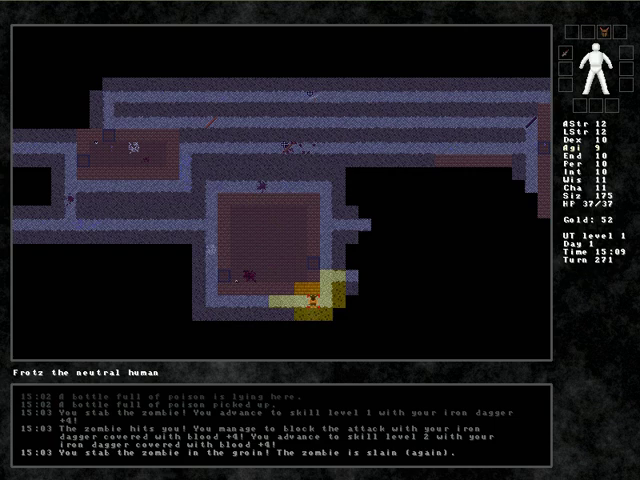
pyautogui.press('Right')
pyautogui.press('Right')
pyautogui.press('Right')
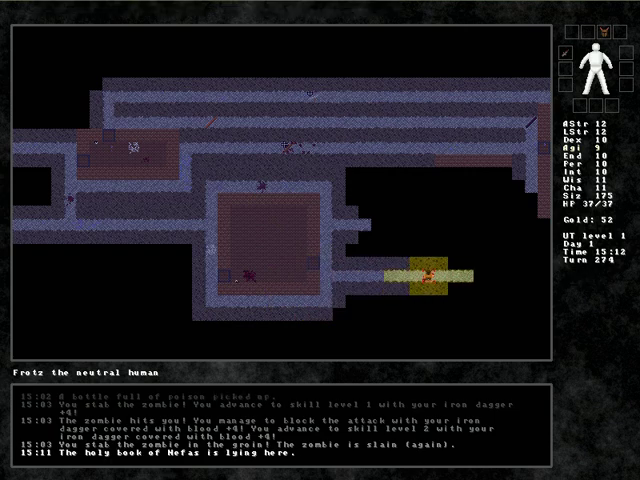
# Pick up and read the holy book of Nefas, mastering her rites.
pyautogui.press(',')
pyautogui.press('r')
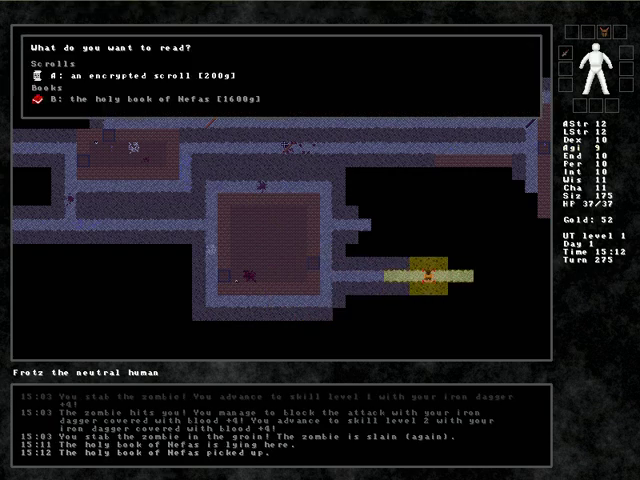
pyautogui.press('b')
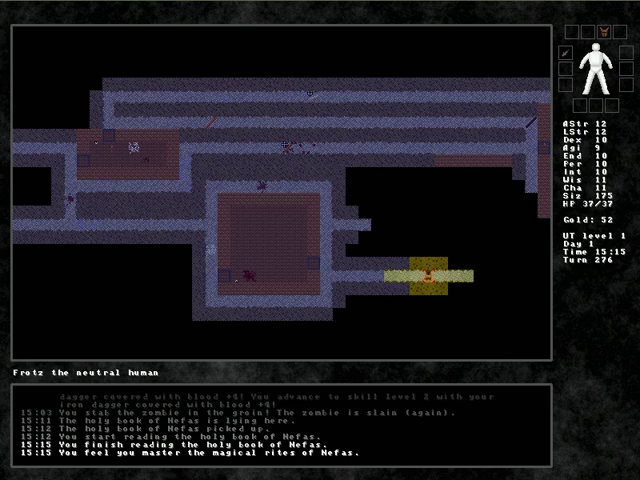
# Pray to Nefas, who is pleased and sends a tame mistress.
pyautogui.press('p')
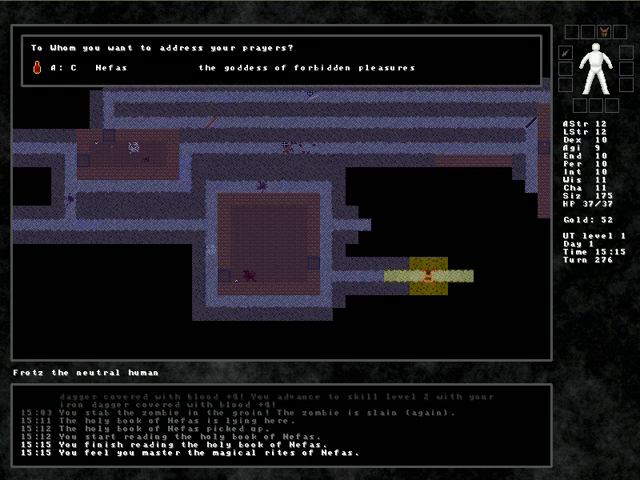
pyautogui.press('a')
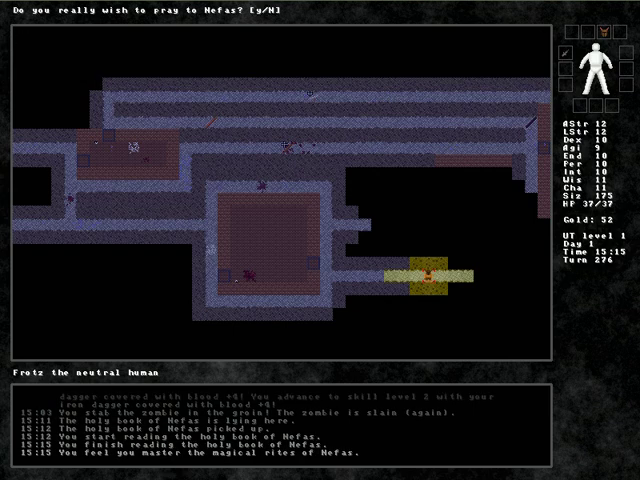
pyautogui.press('y')
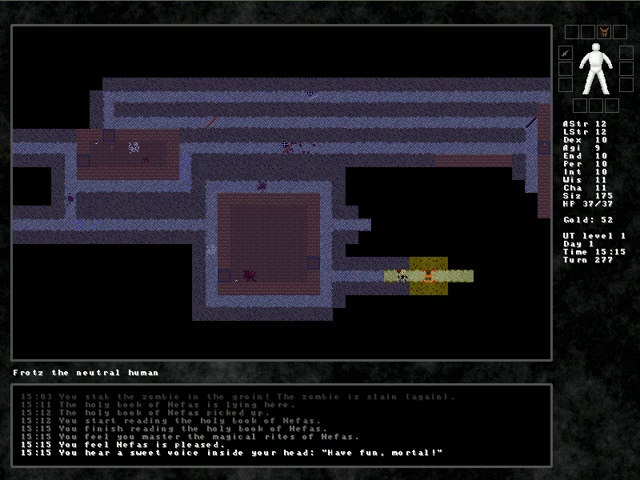
# Examine the neighbouring tiles to see who stands beside Frotz.
pyautogui.press('l')
pyautogui.press('Right')
pyautogui.press('Right')
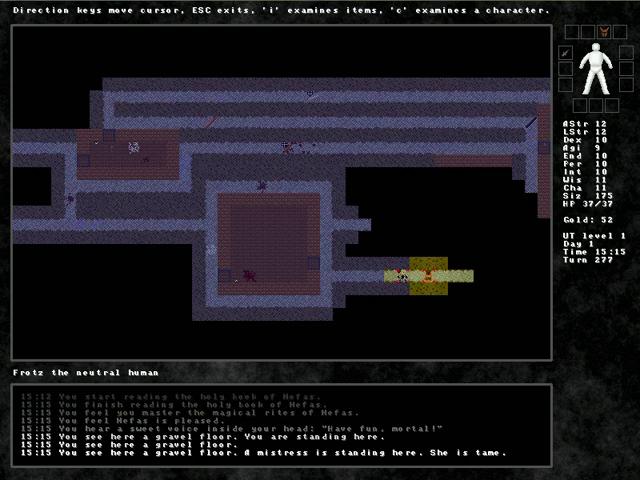
pyautogui.press('Escape')
pyautogui.press('Right')
pyautogui.press('Right')
pyautogui.press('Right')
pyautogui.press('Right')
# Follow the corridor east and north, skipping one pile, and take the loaf of bread.
pyautogui.press('Right')
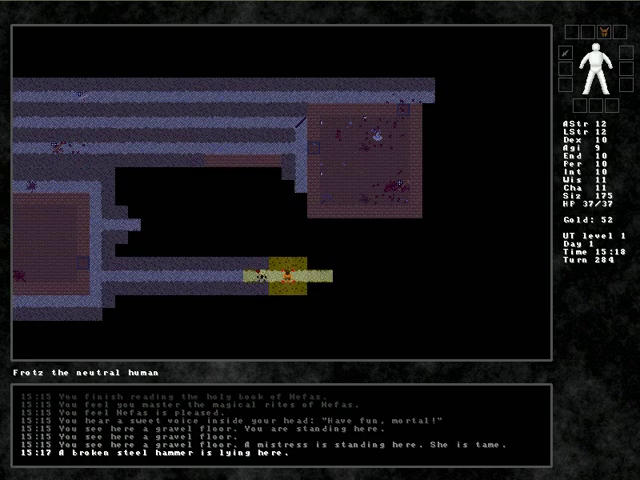
pyautogui.press('Right')
pyautogui.press('Right')
pyautogui.press('Right')
pyautogui.press('Right')
pyautogui.press('Right')
pyautogui.press('Right')
pyautogui.press('Right')
pyautogui.press('Right')
pyautogui.press('Right')
pyautogui.press('Right')
pyautogui.press('Right')
pyautogui.press('Right')
pyautogui.press('Right')
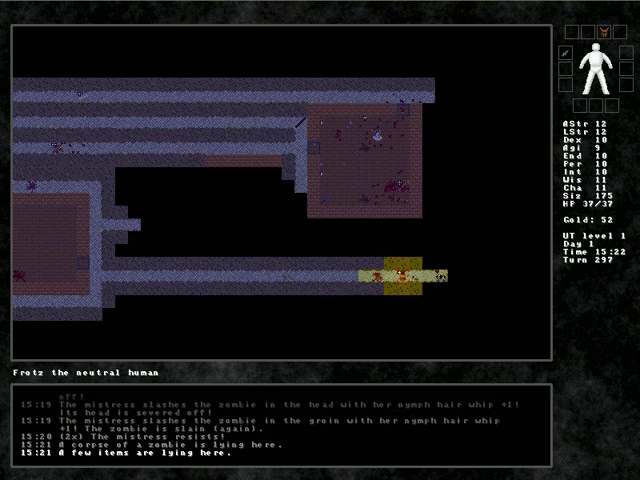
pyautogui.press(',')
pyautogui.press('Escape')
pyautogui.press('Right')
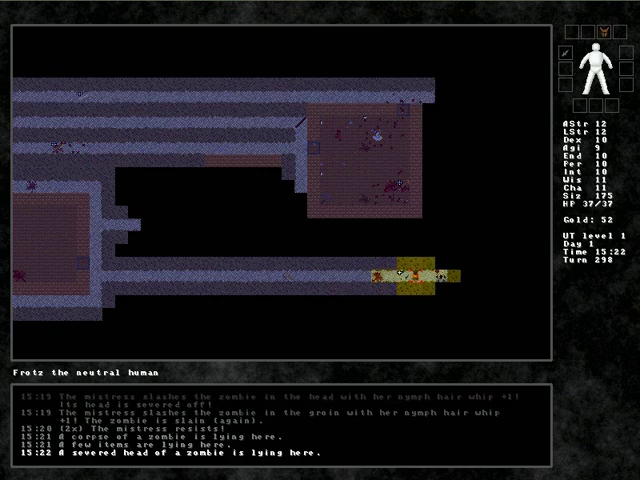
pyautogui.press('Right')
pyautogui.press('Up')
pyautogui.press('Up')
pyautogui.press('Up')
pyautogui.press('Up')
pyautogui.press('Up')
pyautogui.press('Up')
pyautogui.press(',')
# Walk back west along the corridor toward the leather gauntlets.
pyautogui.press('Down')
pyautogui.press('Down')
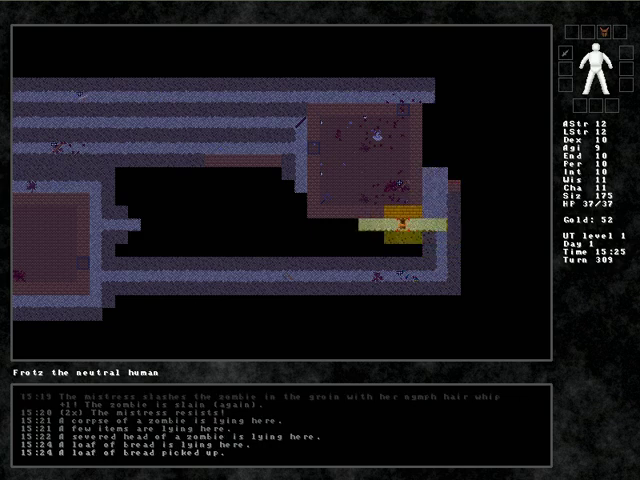
pyautogui.press('Down')
pyautogui.press('Left')
pyautogui.press('Left')
pyautogui.press('Left')
pyautogui.press('Left')
pyautogui.press('Left')
pyautogui.press('Left')
pyautogui.press('Left')
pyautogui.press('Up')
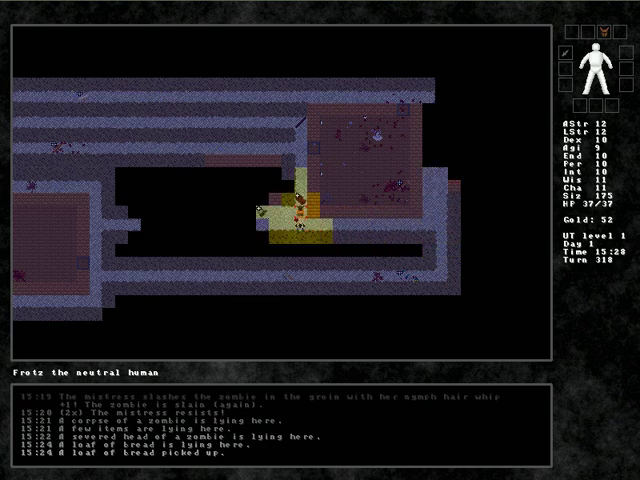
# Take both hardened leather gauntlets and wear them on the right and left hands.
pyautogui.press('Up')
pyautogui.press(',')
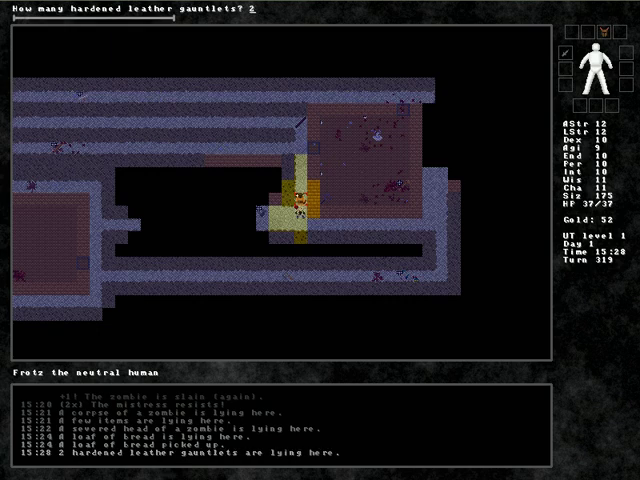
pyautogui.press('Return')
pyautogui.press('i')
pyautogui.press('j')
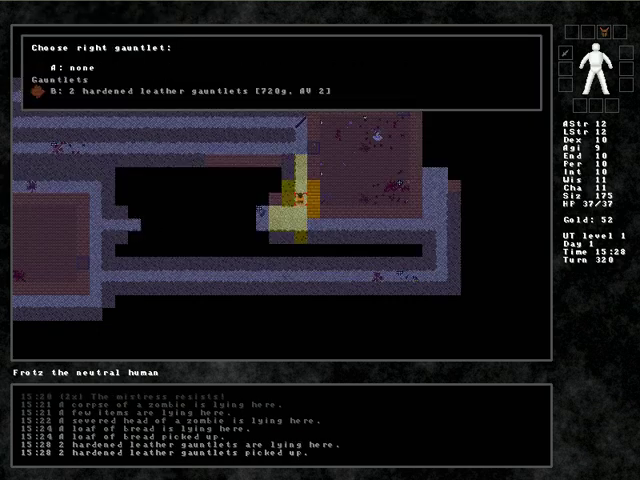
pyautogui.press('b')
pyautogui.press('a')
pyautogui.press('Escape')
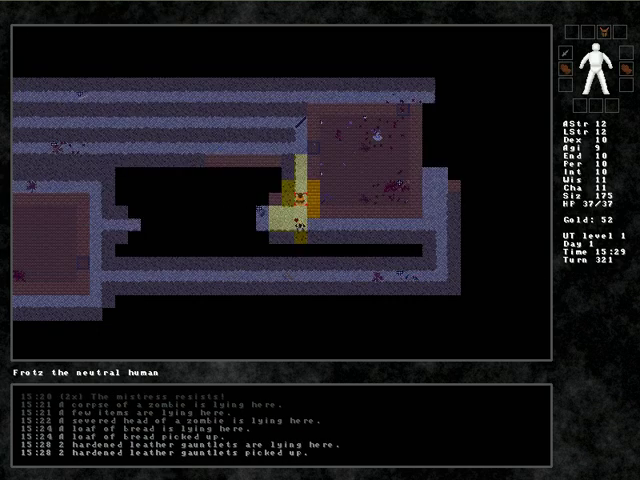
pyautogui.press('Left')
pyautogui.press('Left')
pyautogui.press('Left')
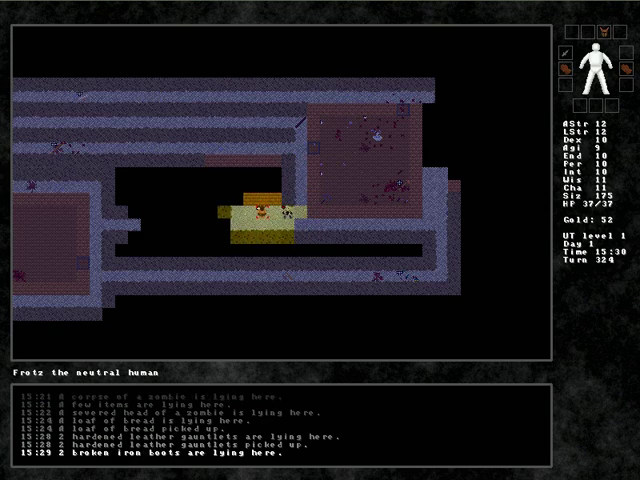
# Take both broken iron boots and wear them on the right and left feet.
pyautogui.press(',')
pyautogui.press('Return')
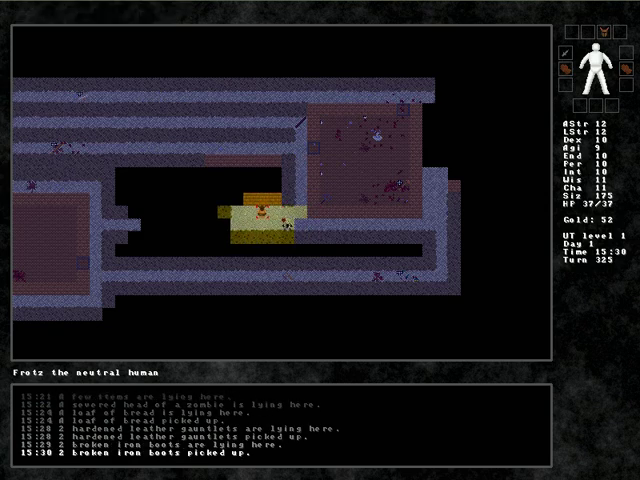
pyautogui.press('e')
pyautogui.press('l')
pyautogui.press('a')
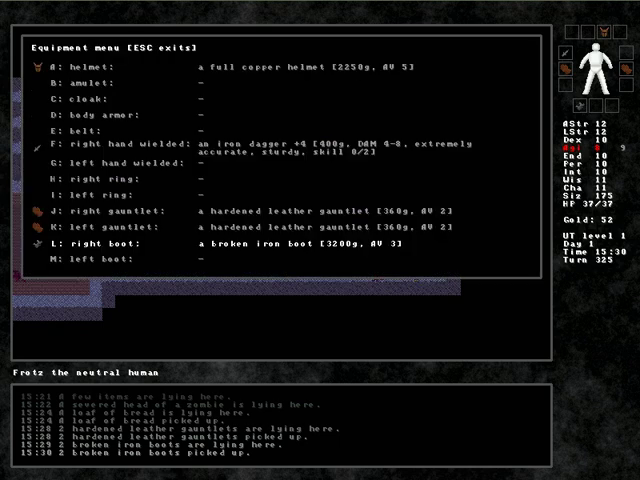
pyautogui.press('m')
pyautogui.press('a')
pyautogui.press('Escape')
# Open the north door, then walk south and west along the corridor.
pyautogui.press('Up')
pyautogui.press('Up')
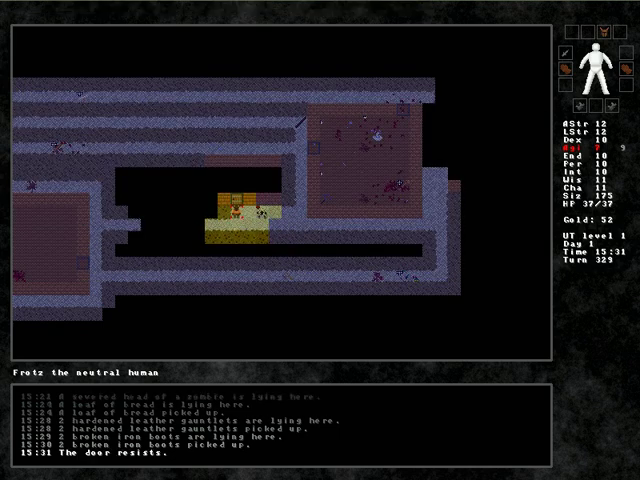
pyautogui.press('Up')
pyautogui.press('Up')
pyautogui.press('Down')
pyautogui.press('Down')
pyautogui.press('Down')
pyautogui.press('Left')
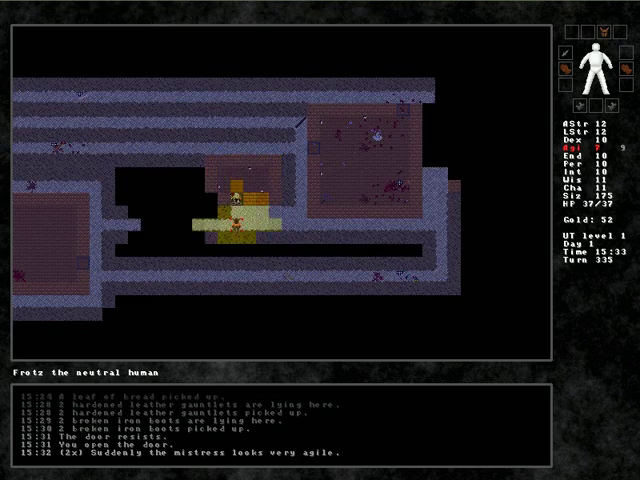
pyautogui.press('Left')
pyautogui.press('Left')
pyautogui.press('Left')
pyautogui.press('Left')
pyautogui.press('Left')
pyautogui.press('Left')
pyautogui.press('Left')
pyautogui.press('Left')
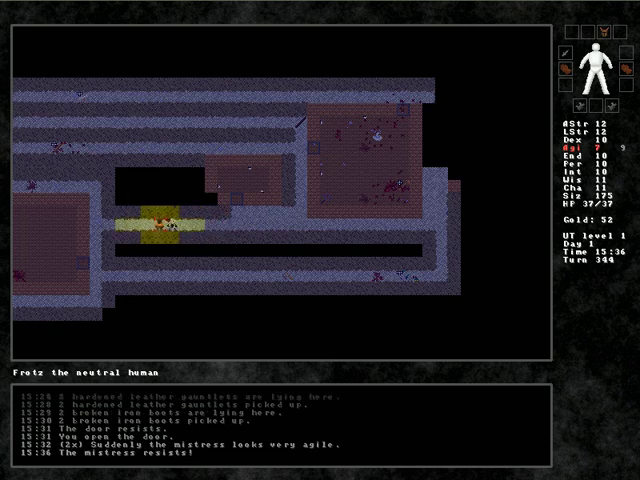
pyautogui.press('Left')
pyautogui.press('Left')
pyautogui.press('Left')
pyautogui.press('Left')
# Walk east and north through the door into the orange room.
pyautogui.press('Right')
pyautogui.press('Right')
pyautogui.press('Right')
pyautogui.press('Right')
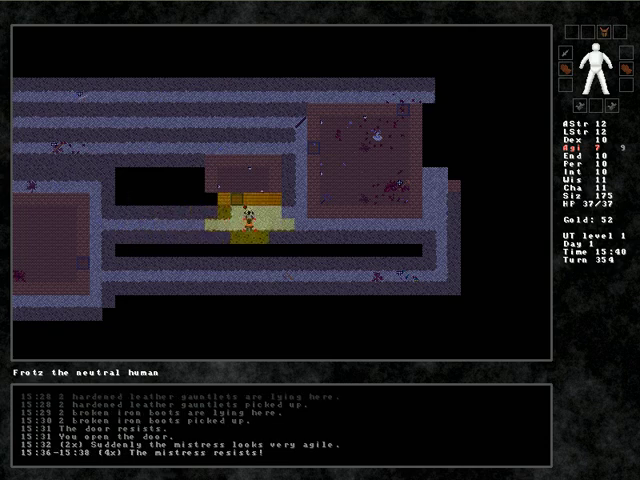
pyautogui.press('Right')
pyautogui.press('Right')
pyautogui.press('Right')
pyautogui.press('Right')
pyautogui.press('Up')
pyautogui.press('Up')
pyautogui.press('Up')
pyautogui.press('Right')
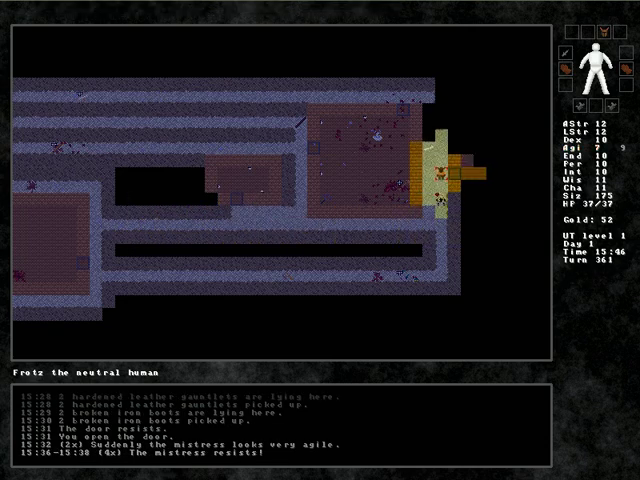
pyautogui.press('Up')
pyautogui.press('Up')
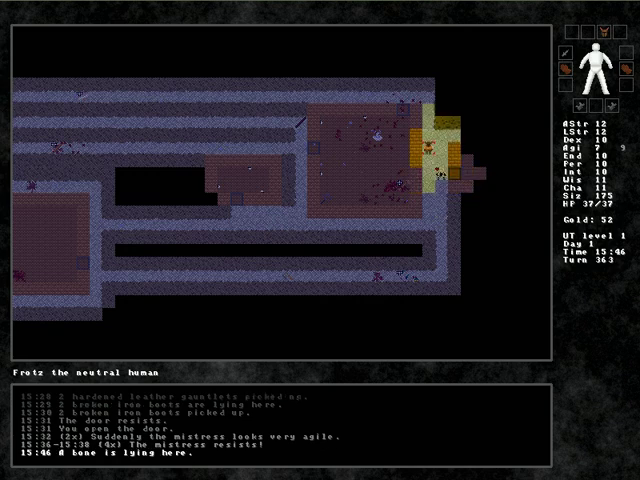
pyautogui.press('Up')
pyautogui.press('Up')
pyautogui.press('Up')
pyautogui.press('Down')
pyautogui.press('Down')
pyautogui.press('Down')
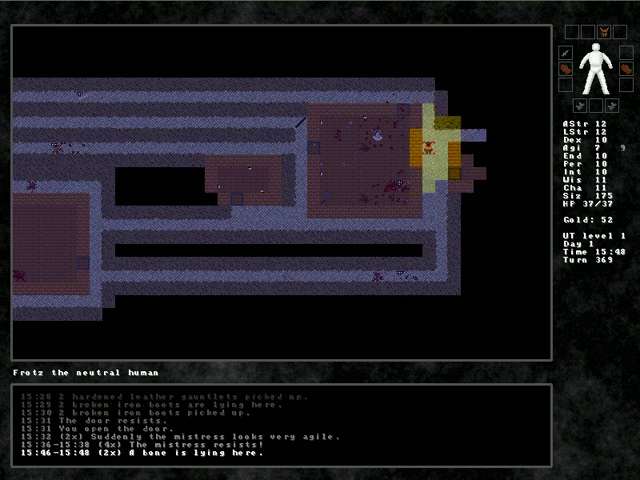
pyautogui.press('Right')
pyautogui.press('Right')
pyautogui.press('Right')
pyautogui.press('Right')
pyautogui.press('Right')
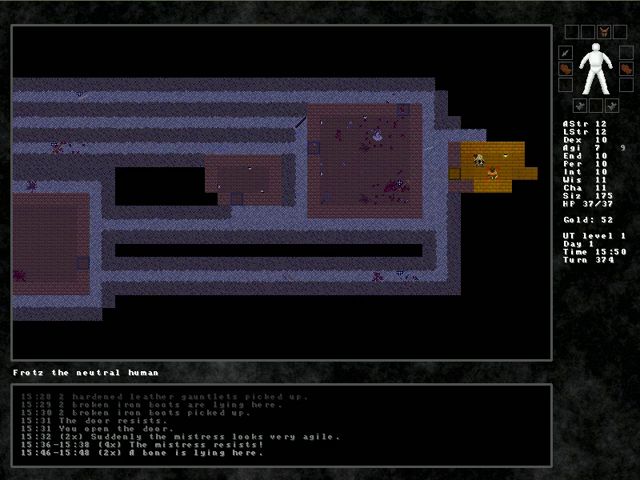
pyautogui.press('Right')
pyautogui.press('Right')
pyautogui.press('Right')
pyautogui.press('Right')
pyautogui.press('Right')
pyautogui.press('Right')
pyautogui.press('Right')
pyautogui.press('Right')
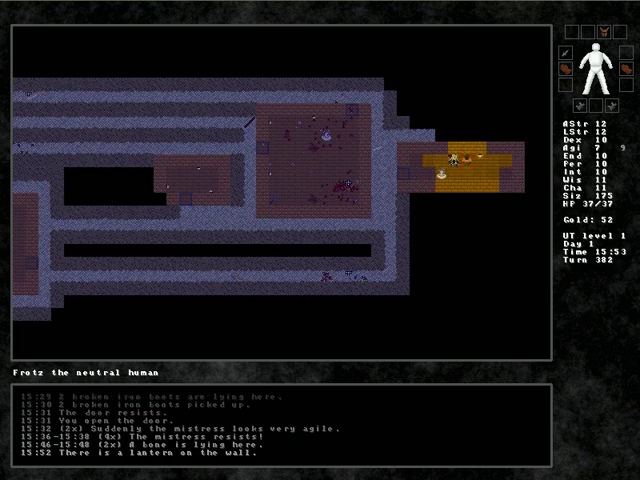
# Drink from the orange room's fountain, raising Charisma to 12.
pyautogui.press('Left')
pyautogui.press('Left')
pyautogui.press('Left')
pyautogui.press('D')
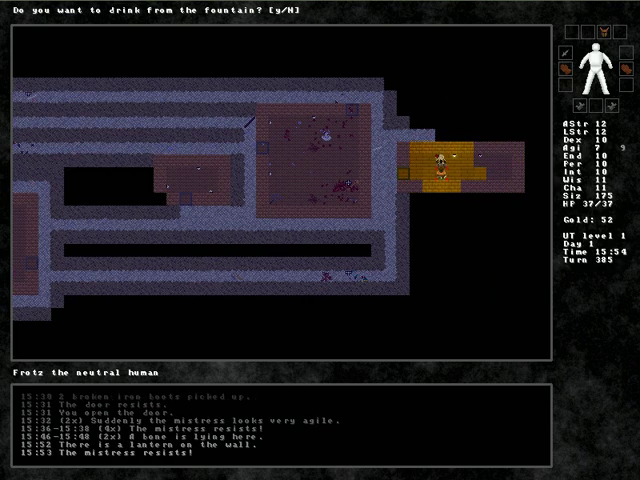
pyautogui.press('y')
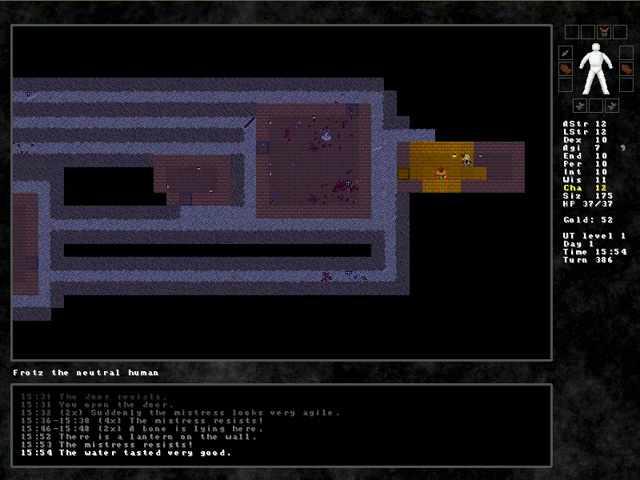
# Walk back toward the corridor and onto the granite stairway leading down.
pyautogui.press('Left')
pyautogui.press('Left')
pyautogui.press('Left')
pyautogui.press('Up')
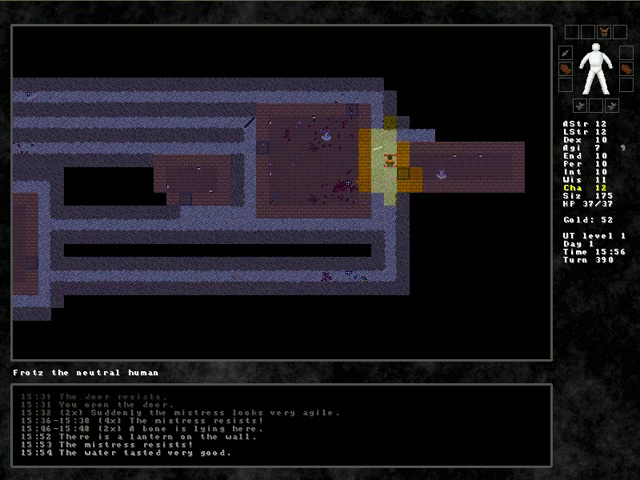
pyautogui.press('Up')
pyautogui.press('Left')
pyautogui.press('Up')
pyautogui.press('Up')
pyautogui.press('Up')
pyautogui.press('Up')
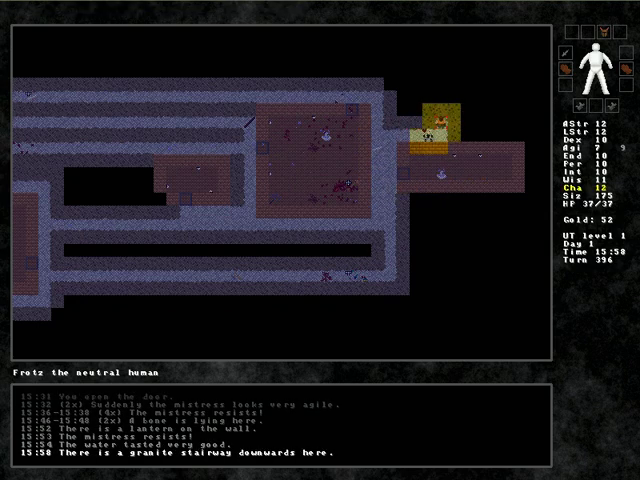
# Descend to level 2 and follow the corridor east to the poison bottle.
pyautogui.press('>')
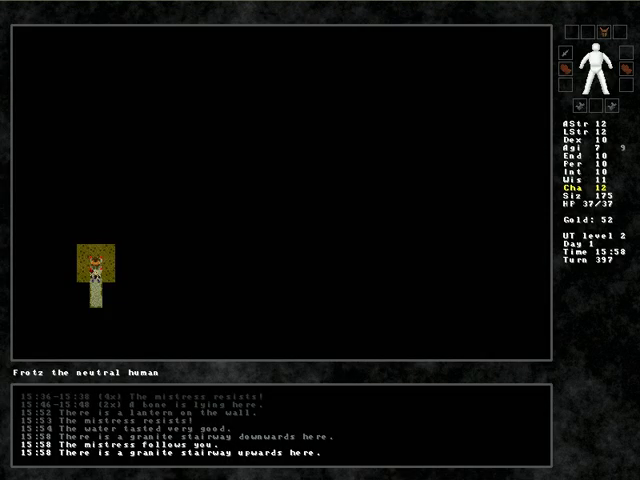
pyautogui.press('Down')
pyautogui.press('Down')
pyautogui.press('Down')
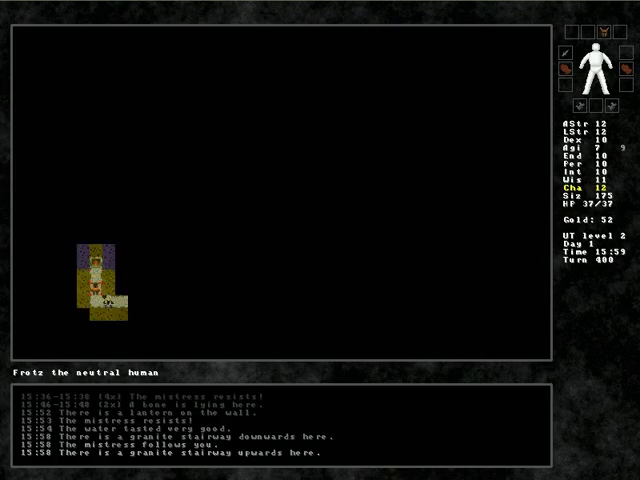
pyautogui.press('Down')
pyautogui.press('Right')
pyautogui.press('Right')
pyautogui.press('Right')
pyautogui.press('Right')
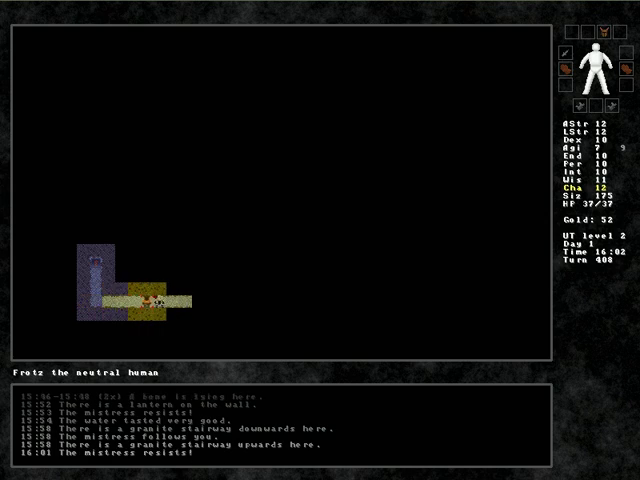
pyautogui.press('Right')
pyautogui.press('Right')
pyautogui.press('Right')
pyautogui.press('Right')
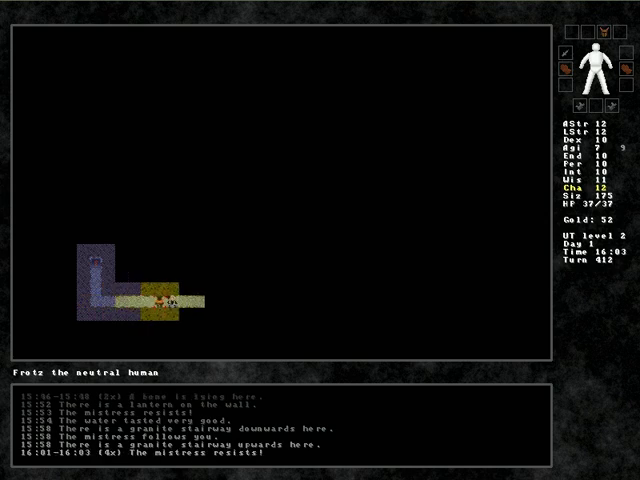
pyautogui.press('Right')
pyautogui.press('Right')
pyautogui.press('Right')
pyautogui.press('Right')
pyautogui.press('Right')
pyautogui.press('Right')
pyautogui.press('Right')
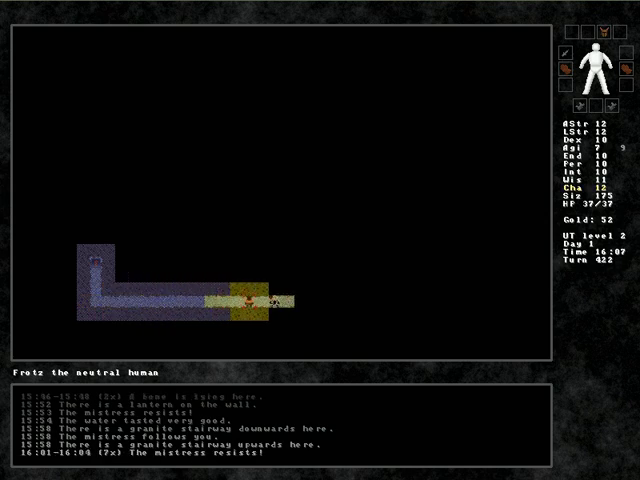
pyautogui.press('Right')
pyautogui.press('Right')
pyautogui.press('Right')
pyautogui.press('Right')
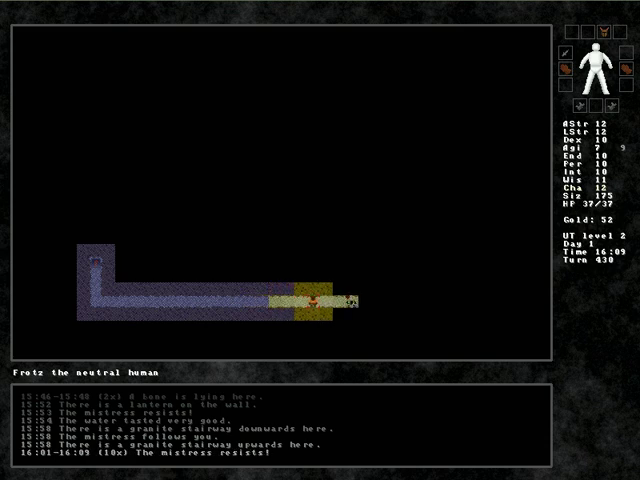
pyautogui.press('Right')
pyautogui.press('Right')
pyautogui.press('Right')
pyautogui.press('Right')
pyautogui.press('Right')
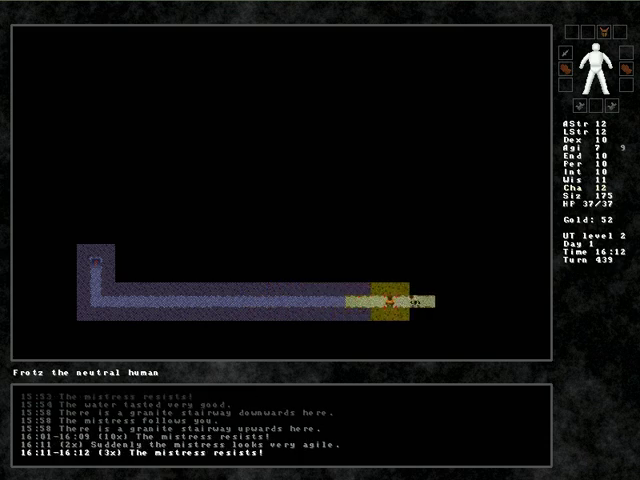
pyautogui.press('Right')
pyautogui.press('Right')
pyautogui.press('Right')
pyautogui.press('Right')
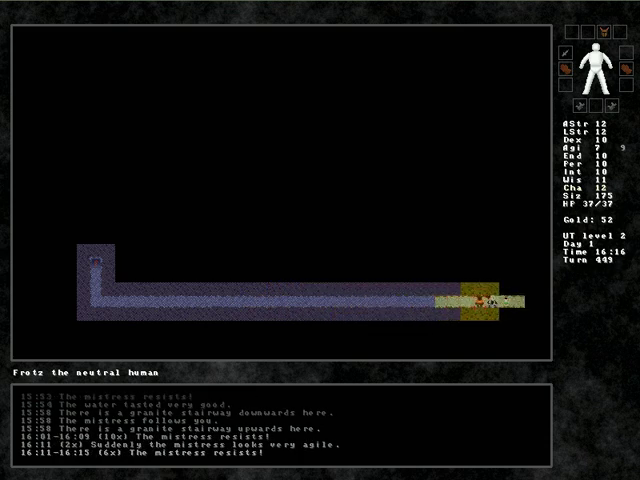
pyautogui.press('Right')
pyautogui.press('Right')
pyautogui.press('Right')
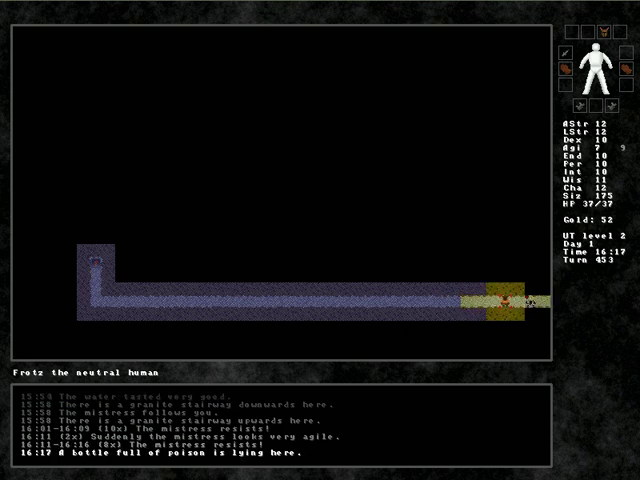
# Pick up the bottle of poison and continue east to the pine quarterstaff.
pyautogui.press(',')
pyautogui.press('Right')
pyautogui.press('Right')
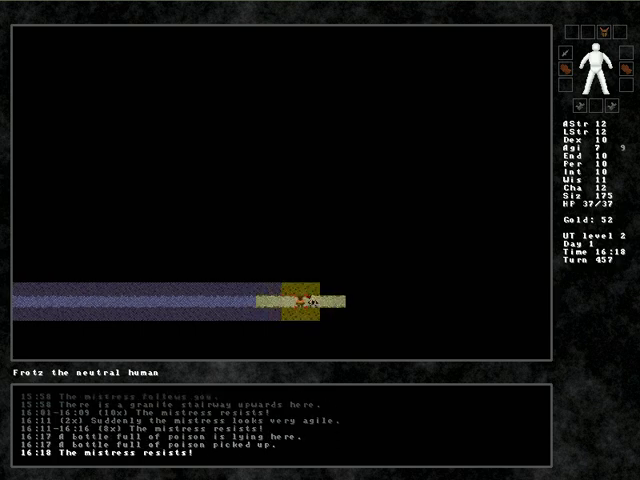
pyautogui.press('Right')
pyautogui.press('Right')
pyautogui.press('Right')
pyautogui.press('Right')
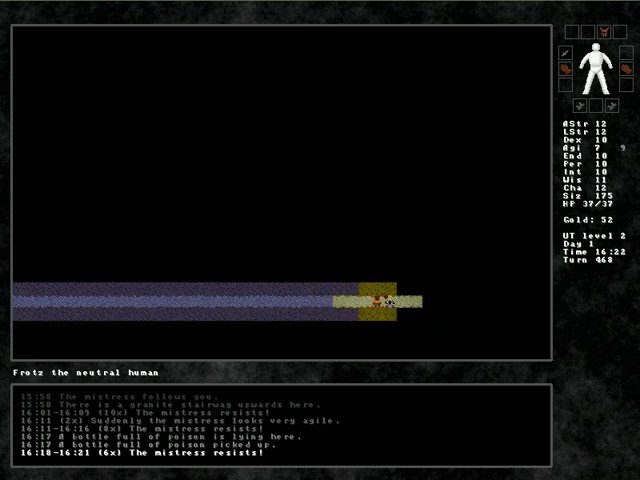
pyautogui.press('Right')
pyautogui.press('Right')
pyautogui.press('Right')
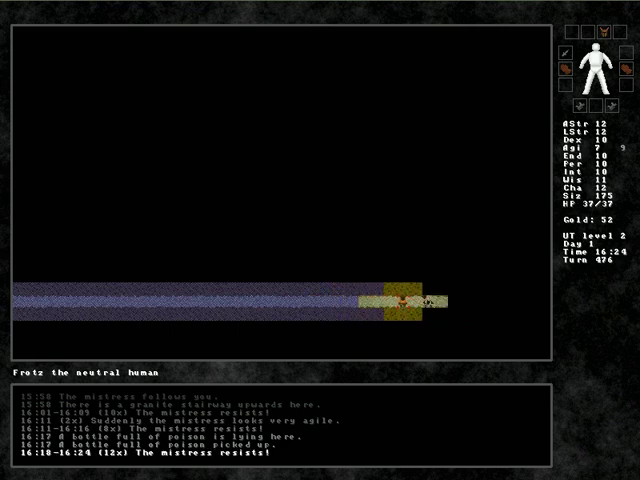
pyautogui.press('Right')
pyautogui.press('Right')
pyautogui.press('Right')
pyautogui.press('Right')
pyautogui.press('Right')
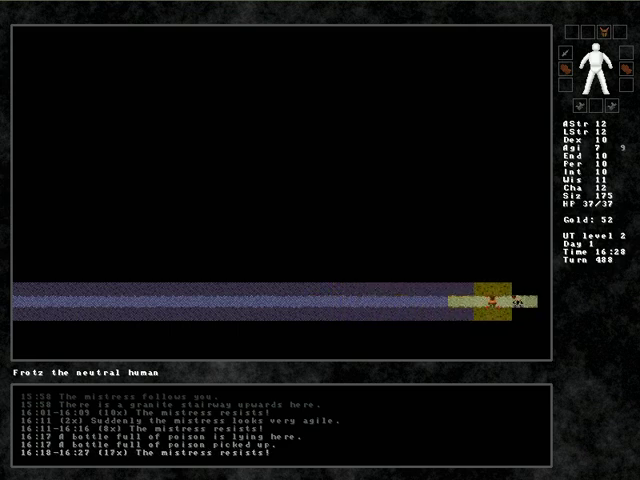
pyautogui.press('Right')
pyautogui.press('Right')
pyautogui.press('Right')
pyautogui.press('Right')
pyautogui.press('Right')
pyautogui.press('Right')
pyautogui.press('Right')
pyautogui.press('Right')
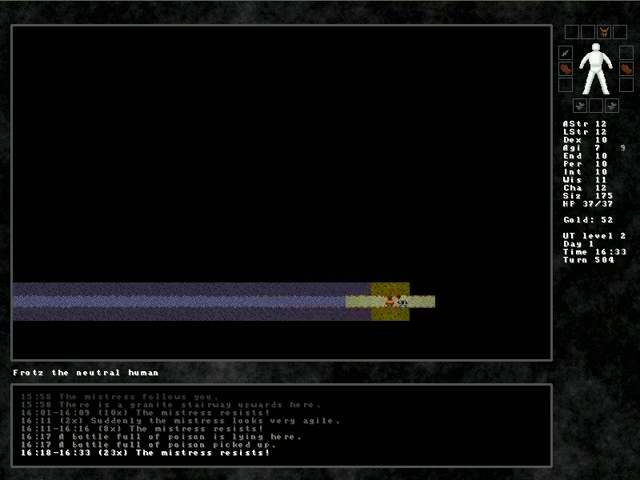
pyautogui.press('Right')
pyautogui.press('Right')
pyautogui.press('Right')
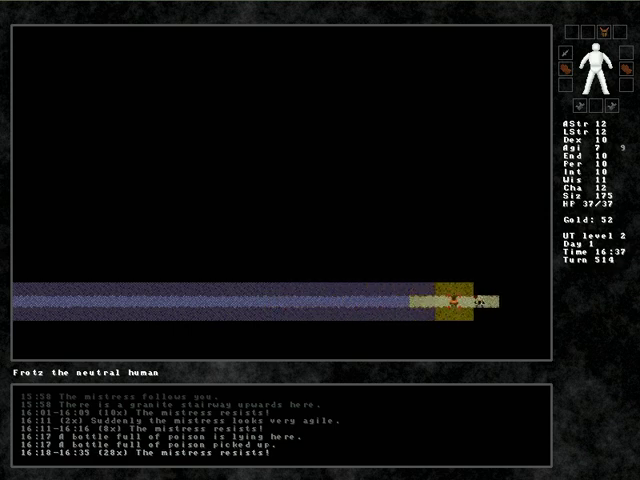
pyautogui.press('Left')
pyautogui.press('Left')
pyautogui.press('Left')
pyautogui.press('Left')
pyautogui.press('Left')
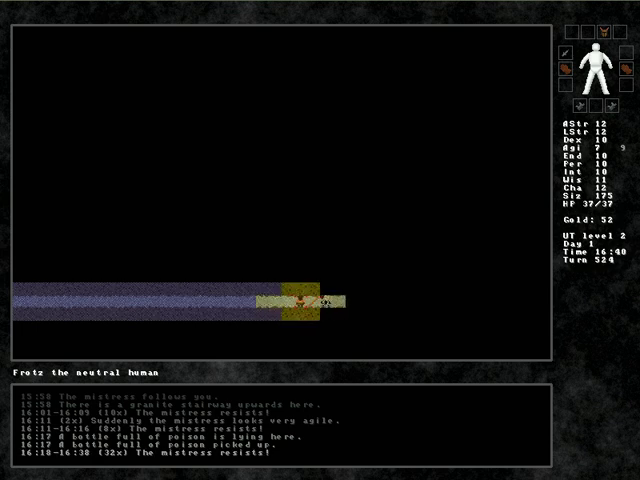
pyautogui.press('Right')
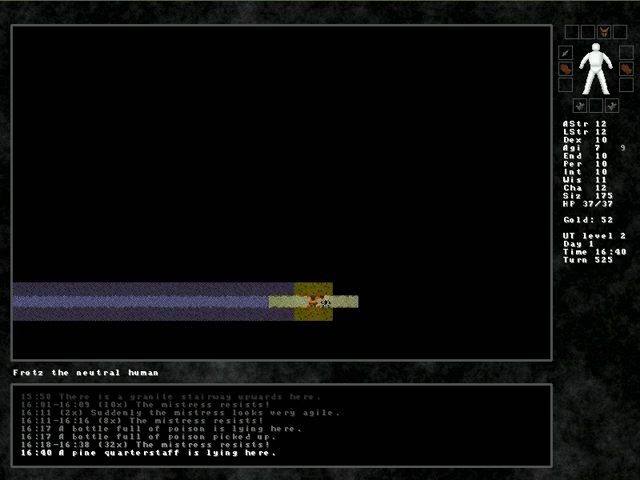
# Advance east past the hedgehogs the mistress slays, waiting while she eats.
pyautogui.press('Right')
pyautogui.press('Right')
pyautogui.press('Right')
pyautogui.press('Right')
pyautogui.press('Right')
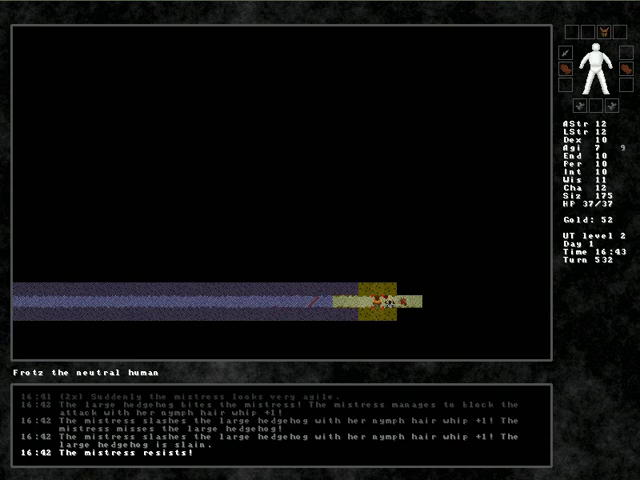
pyautogui.press('Right')
pyautogui.press(',')
pyautogui.press('Right')
pyautogui.press('Right')
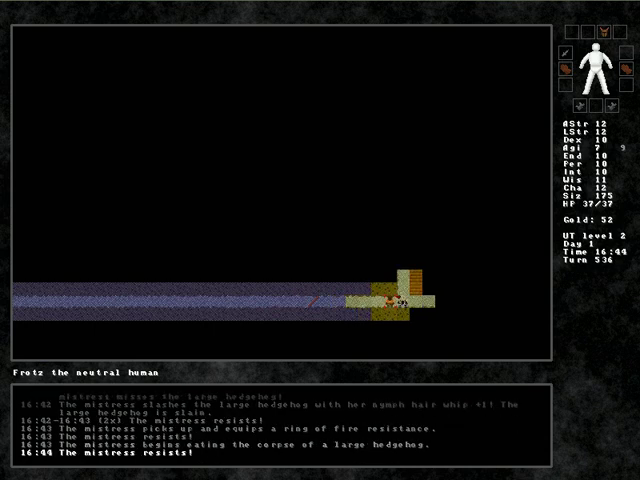
pyautogui.press('Right')
pyautogui.press('Right')
pyautogui.press('Right')
pyautogui.press('Right')
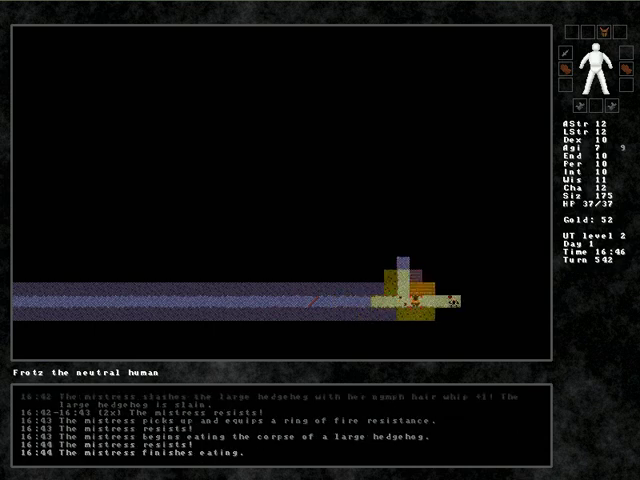
pyautogui.press('Right')
pyautogui.press('Right')
pyautogui.press('Right')
pyautogui.press('Right')
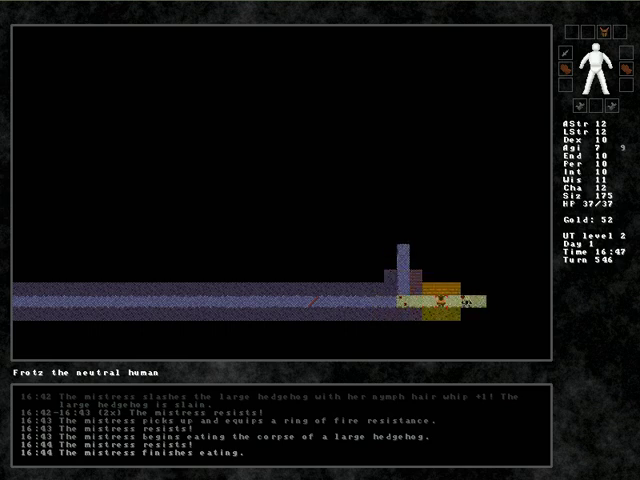
pyautogui.press('Right')
pyautogui.press('Right')
pyautogui.press('Right')
pyautogui.press('Right')
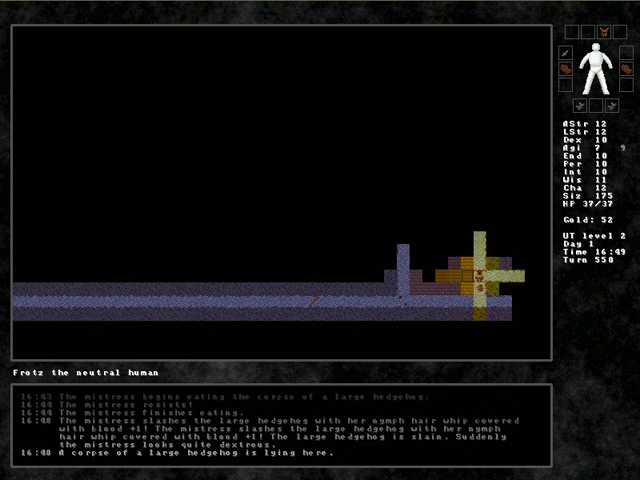
# Enter the lit room to the north and kill the large hedgehog there.
pyautogui.press('Up')
pyautogui.press('Up')
pyautogui.press('Up')
pyautogui.press('Up')
pyautogui.press('Up')
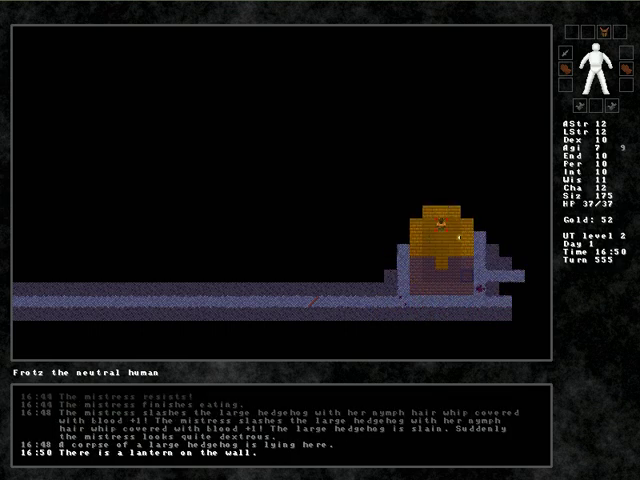
pyautogui.press('Up')
pyautogui.press('Right')
pyautogui.press('Right')
pyautogui.press('Right')
pyautogui.press('Right')
pyautogui.press('Right')
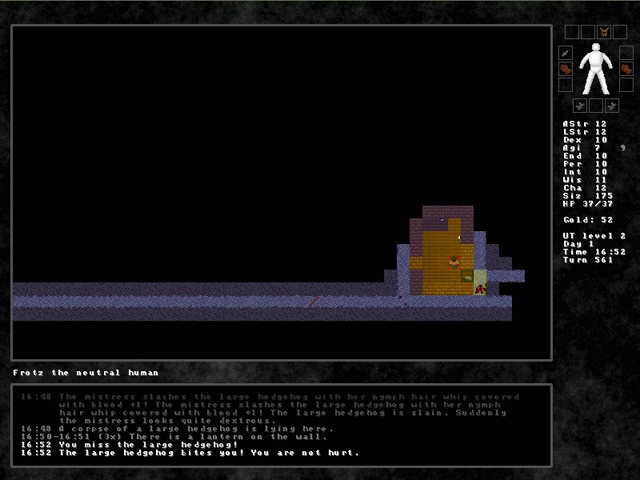
pyautogui.press('Right')
pyautogui.press('Right')
pyautogui.press('Right')
pyautogui.press('Right')
pyautogui.press('Right')
# Eat the large hedgehog corpse and walk east along the corridor.
pyautogui.press('e')
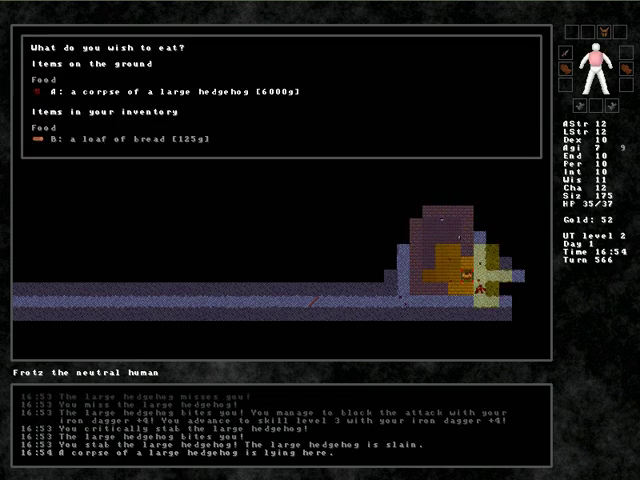
pyautogui.press('a')
pyautogui.press('Right')
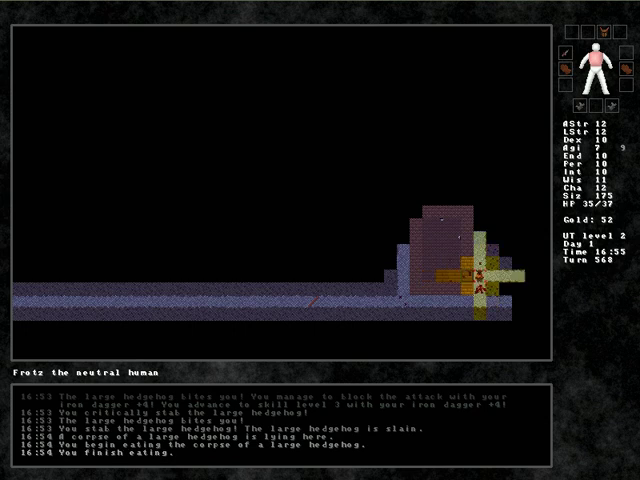
pyautogui.press('Right')
pyautogui.press('Right')
pyautogui.press('Right')
pyautogui.press('Right')
pyautogui.press('Right')
pyautogui.press('Right')
pyautogui.press('Right')
pyautogui.press('Right')
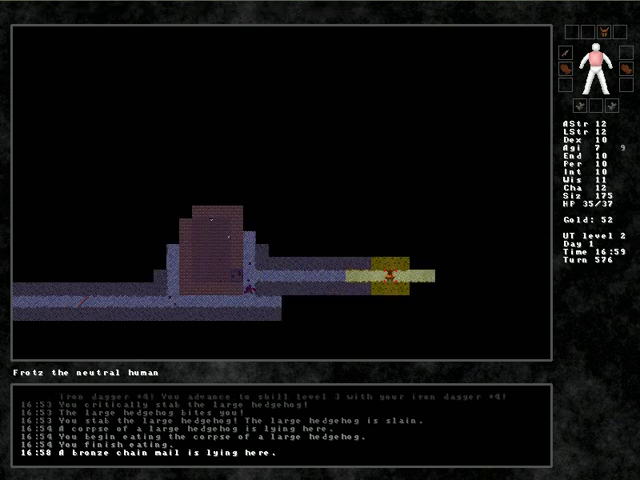
pyautogui.press('Right')
pyautogui.press('Right')
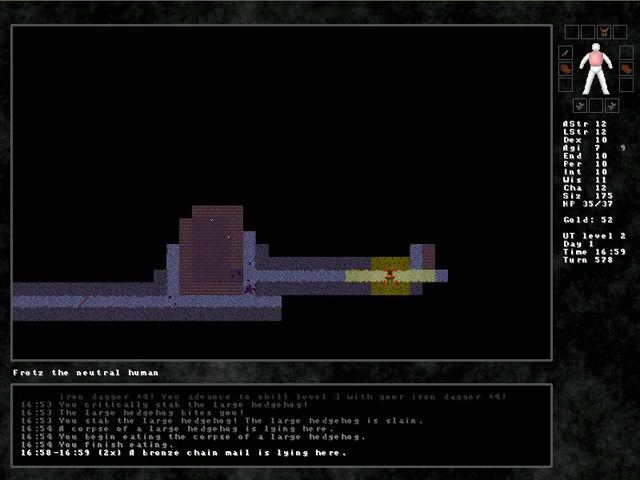
# Pick up the bronze chain mail, wear it as body armor, and turn back west.
pyautogui.press(',')
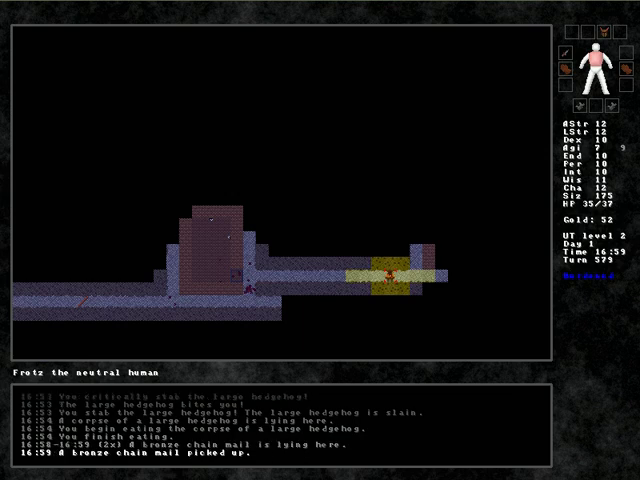
pyautogui.press('i')
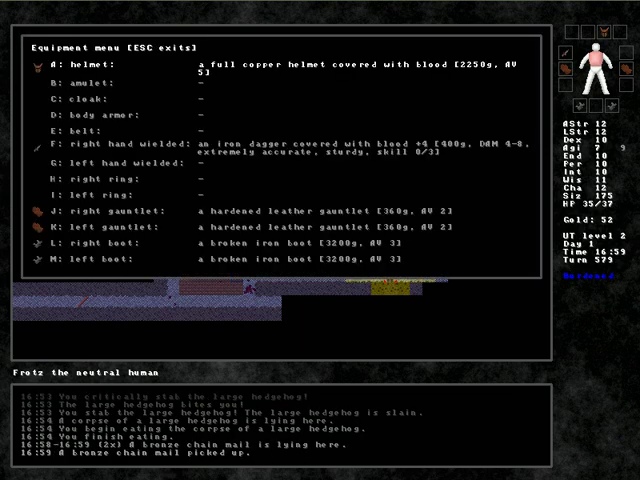
pyautogui.press('d')
pyautogui.press('b')
pyautogui.press('Escape')
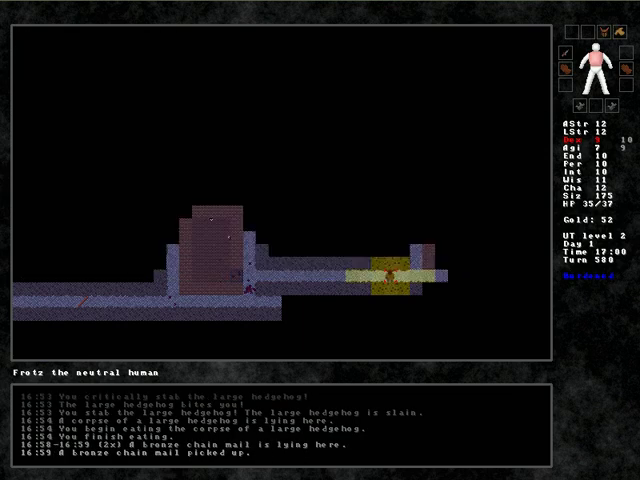
pyautogui.press('Left')
pyautogui.press('Left')
pyautogui.press('Left')
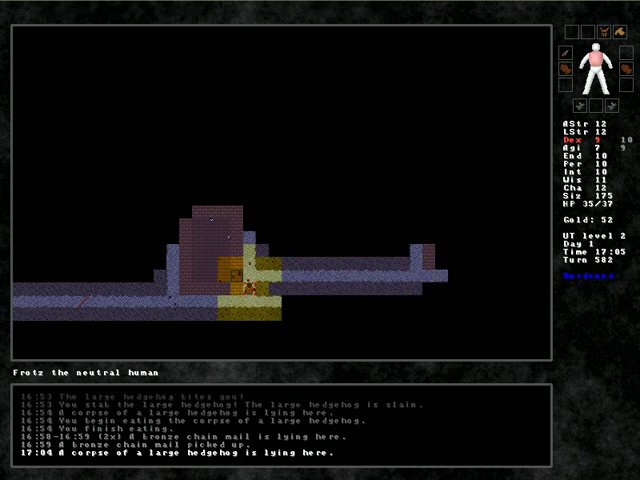
pyautogui.press('Left')
# Struggle east out of the spider web, then walk back west along the corridor.
pyautogui.press('Right')
pyautogui.press('Right')
pyautogui.press('Right')
pyautogui.press('Right')
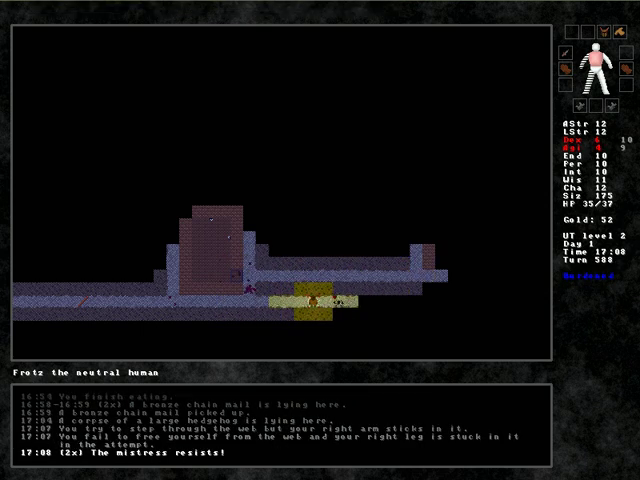
pyautogui.press('Right')
pyautogui.press('Right')
pyautogui.press('Right')
pyautogui.press('Right')
pyautogui.press('Right')
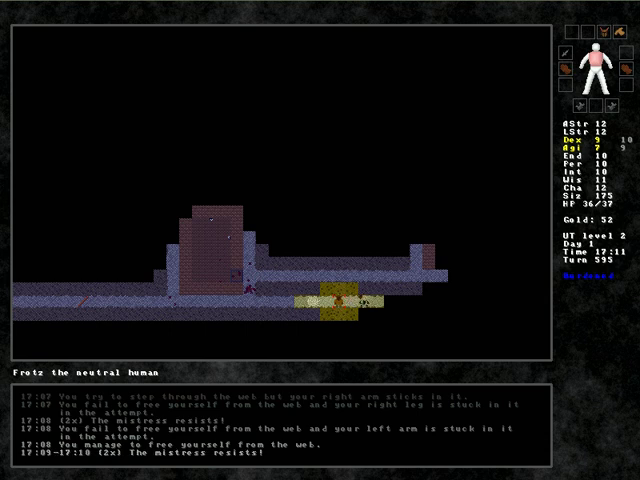
pyautogui.press('Right')
pyautogui.press('Right')
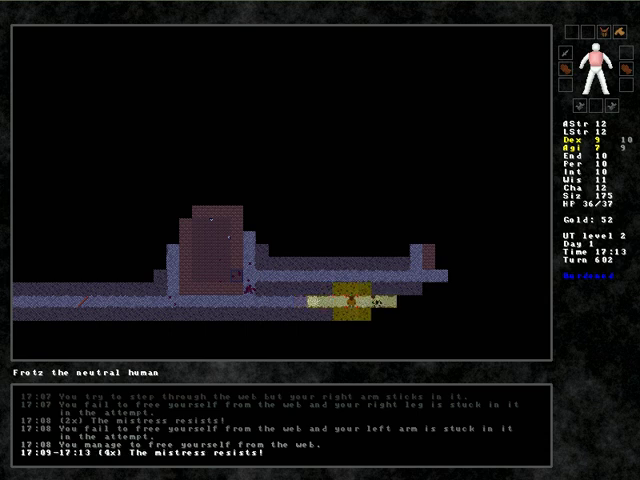
pyautogui.press('Right')
pyautogui.press('Right')
pyautogui.press('Right')
pyautogui.press('Right')
pyautogui.press('Right')
pyautogui.press('Right')
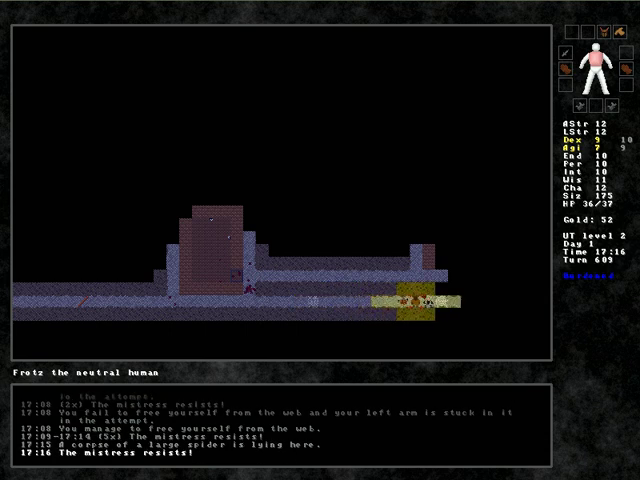
pyautogui.press('Right')
pyautogui.press('Right')
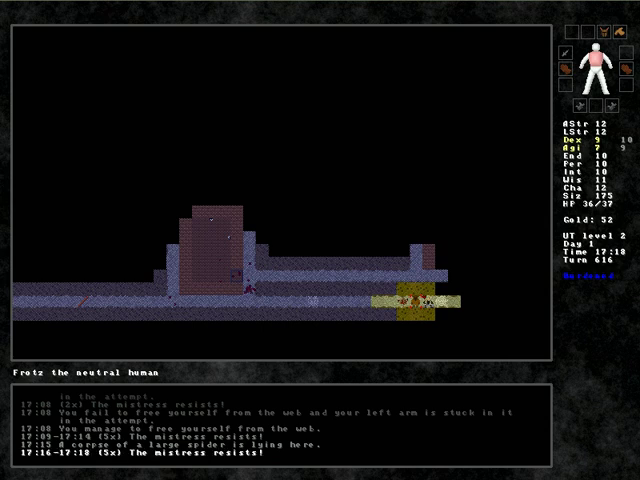
pyautogui.press('Left')
pyautogui.press('Left')
pyautogui.press('Left')
pyautogui.press('Left')
pyautogui.press('Left')
pyautogui.press('Left')
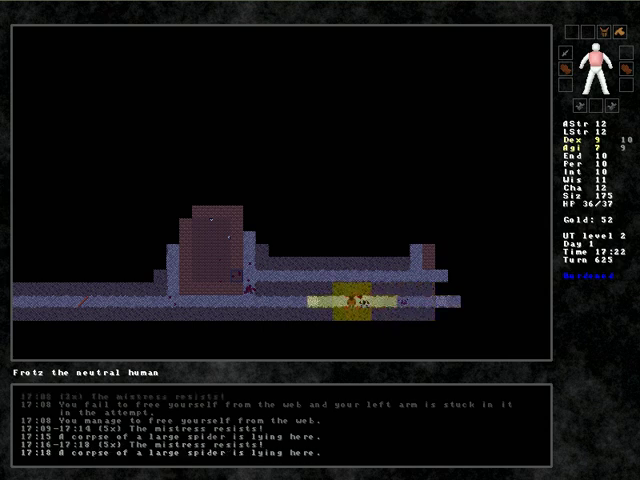
pyautogui.press('Left')
pyautogui.press('Left')
pyautogui.press('Left')
# Walk east and look over the items lying there without taking any.
pyautogui.press('Right')
pyautogui.press('Right')
pyautogui.press('Right')
pyautogui.press('Right')
pyautogui.press('w')
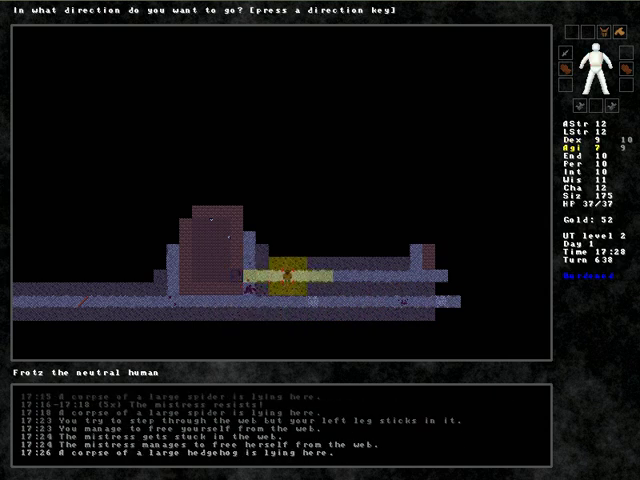
pyautogui.press('Right')
pyautogui.press('Right')
pyautogui.press('Right')
pyautogui.press('Right')
pyautogui.press('Right')
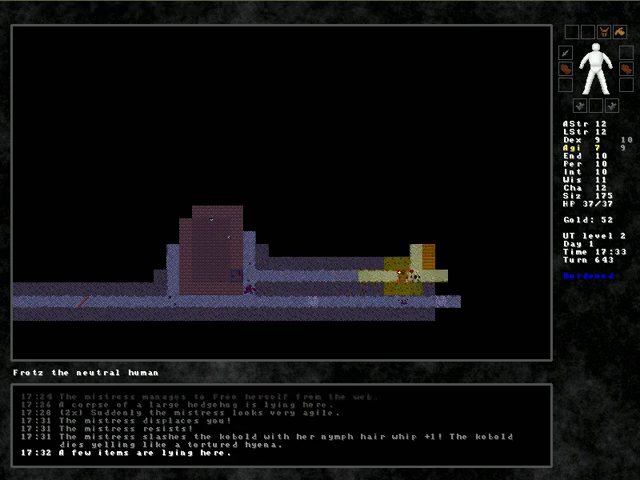
pyautogui.press(',')
pyautogui.press('Escape')
# Head north then west, picking up the scroll of enchant weapon and a loaf of bread.
pyautogui.press('Up')
pyautogui.press('Up')
pyautogui.press('Up')
pyautogui.press('Up')
pyautogui.press('Up')
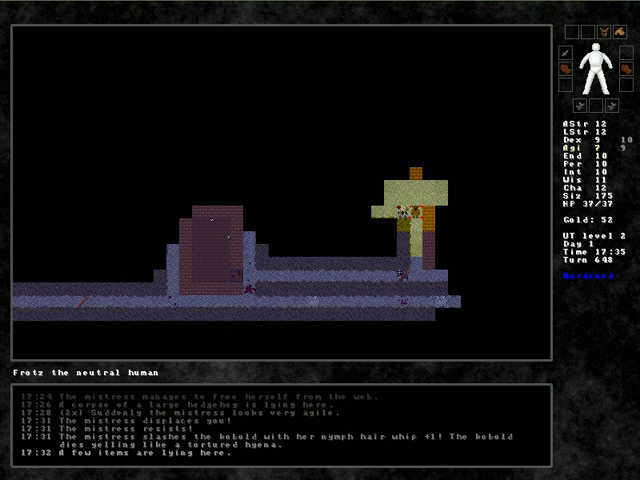
pyautogui.press('Up')
pyautogui.press('Up')
pyautogui.press('Left')
pyautogui.press('Left')
pyautogui.press('Left')
pyautogui.press('Left')
pyautogui.press('Left')
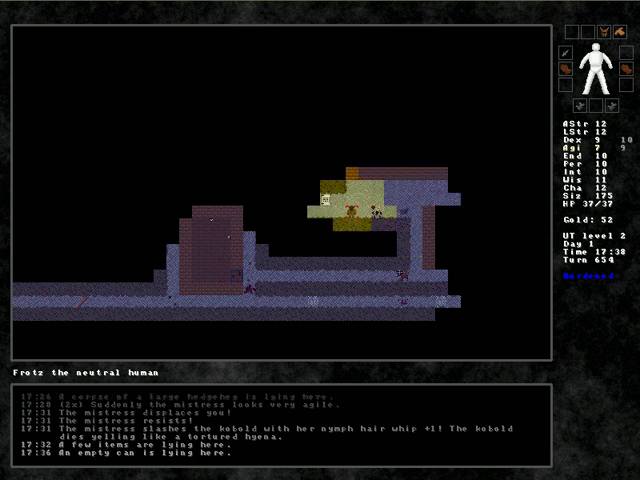
pyautogui.press('Left')
pyautogui.press('Left')
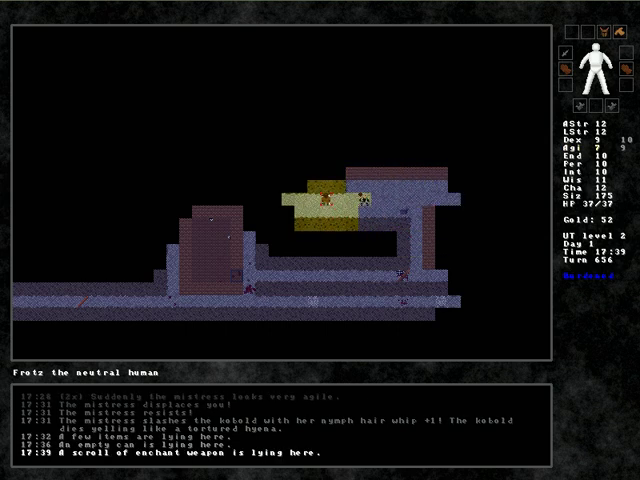
pyautogui.press(',')
pyautogui.press('Left')
pyautogui.press('Left')
pyautogui.press('Left')
pyautogui.press('Left')
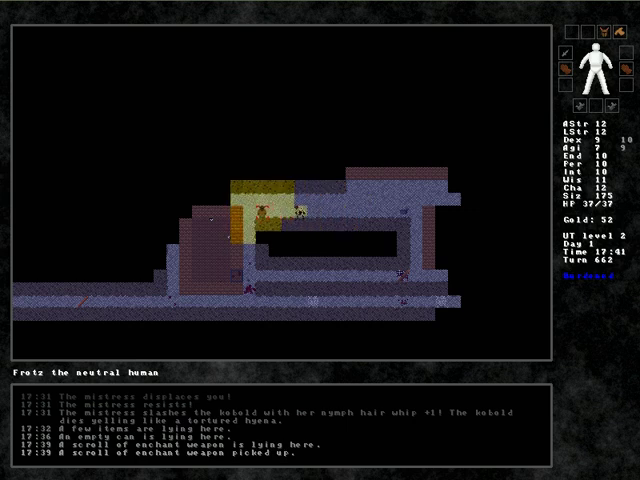
pyautogui.press('Left')
pyautogui.press('Left')
pyautogui.press('Left')
pyautogui.press('Left')
pyautogui.press('Left')
pyautogui.press('Left')
pyautogui.press('Left')
pyautogui.press('Left')
pyautogui.press(',')
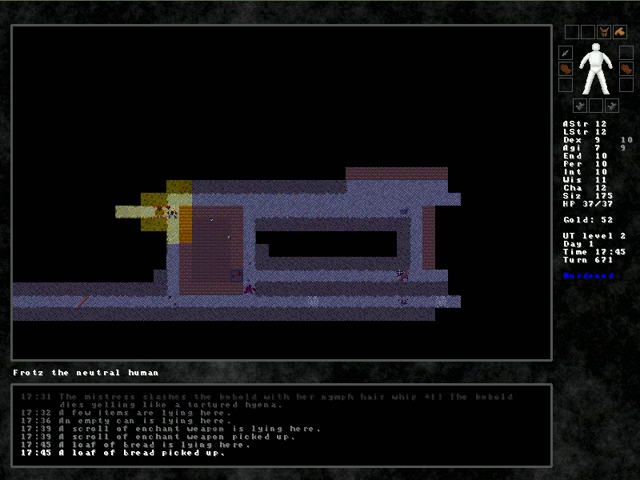
# Read enchant weapon on the iron dagger, making it +5, and check the equipment list.
pyautogui.press('r')
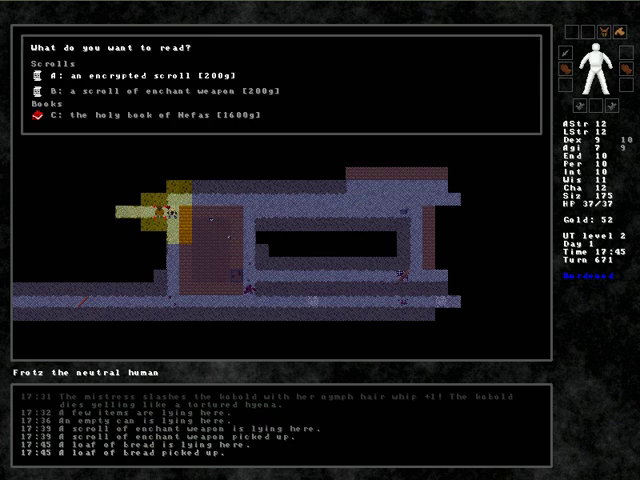
pyautogui.press('b')
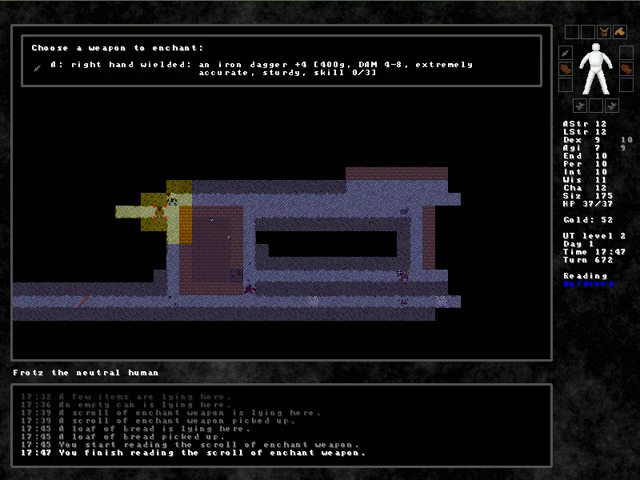
pyautogui.press('a')
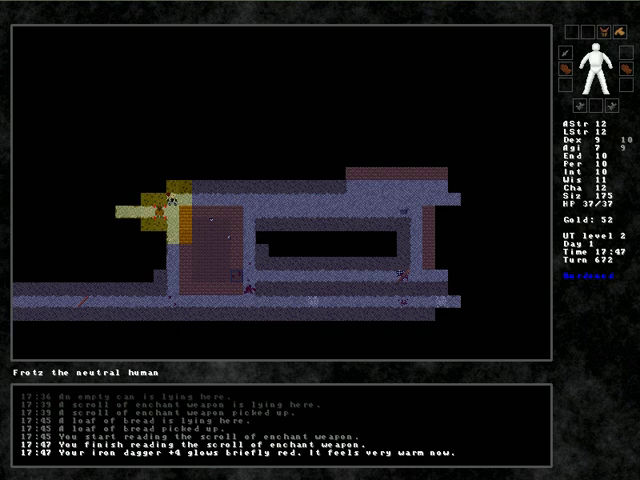
pyautogui.press('E')
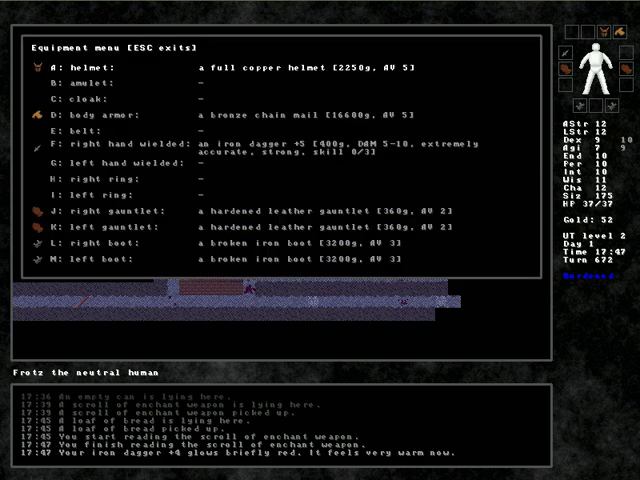
pyautogui.press('Down')
pyautogui.press('Down')
pyautogui.press('Down')
# Close the equipment list, walk northwest, and eat the banana.
pyautogui.press('Escape')
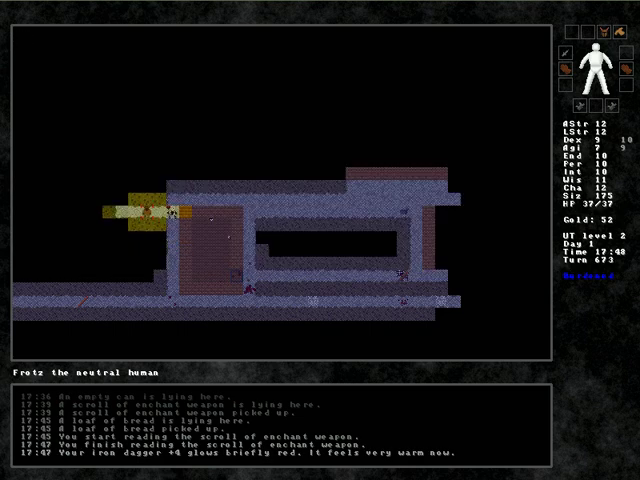
pyautogui.press('Left')
pyautogui.press('Left')
pyautogui.press('Up')
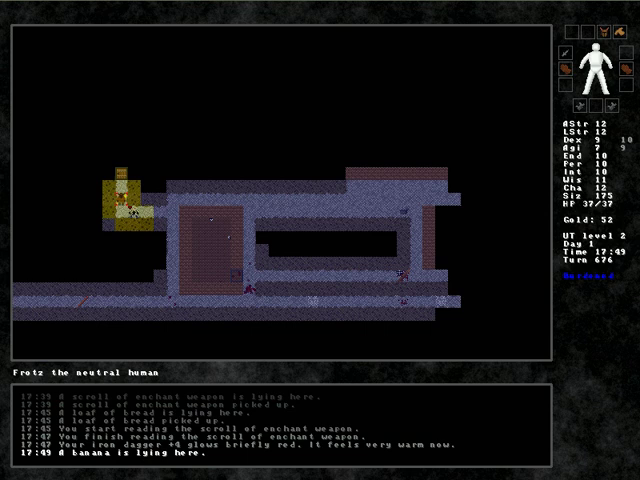
pyautogui.press('e')
pyautogui.press('d')
# Probe the small dead-end passage up and down for an exit, then head south.
pyautogui.press('Right')
pyautogui.press('Down')
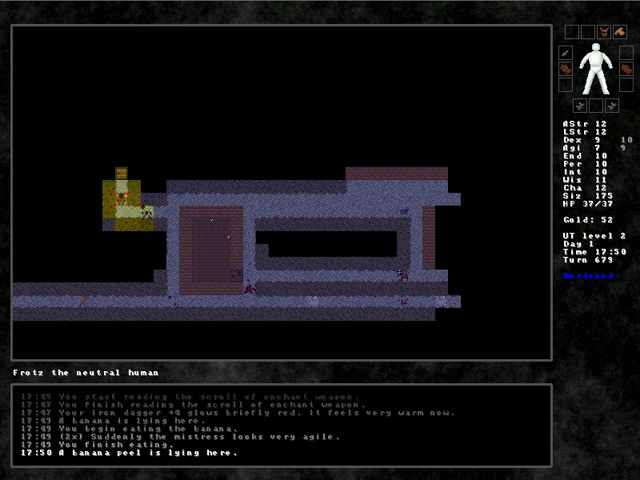
pyautogui.press('Up')
pyautogui.press('Down')
pyautogui.press('Up')
pyautogui.press('Down')
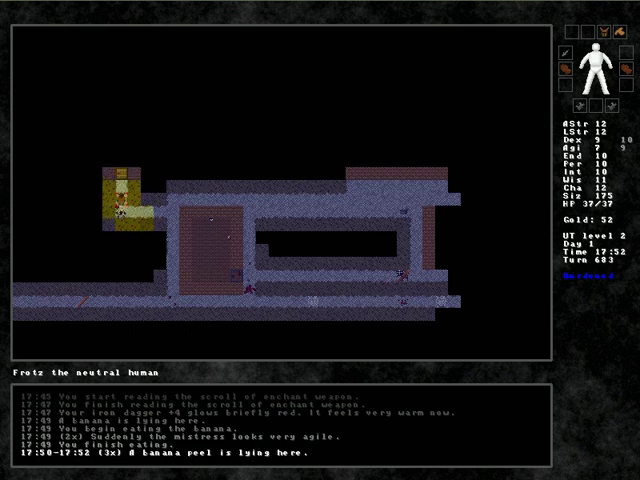
pyautogui.press('Up')
pyautogui.press('Down')
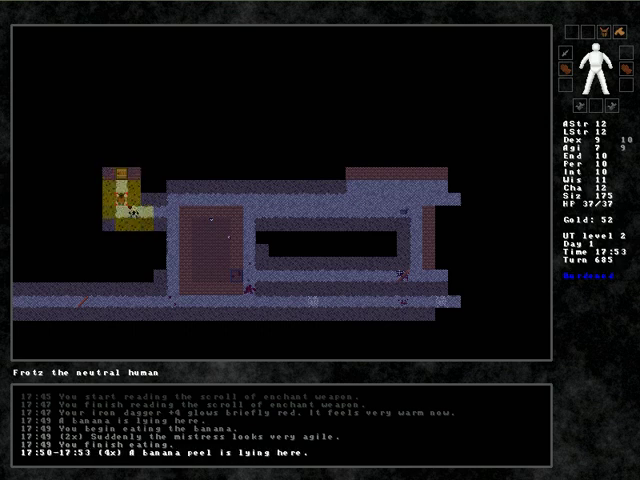
pyautogui.press('Up')
pyautogui.press('Down')
pyautogui.press('Up')
pyautogui.press('Down')
pyautogui.press('Up')
pyautogui.press('Down')
pyautogui.press('Up')
pyautogui.press('Up')
pyautogui.press('Down')
pyautogui.press('Up')
pyautogui.press('Down')
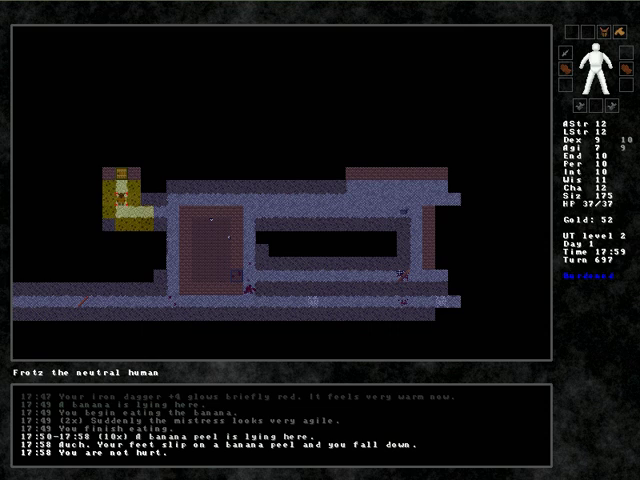
# Open the door to the north and step into the room beyond.
pyautogui.press('Up')
pyautogui.press('y')
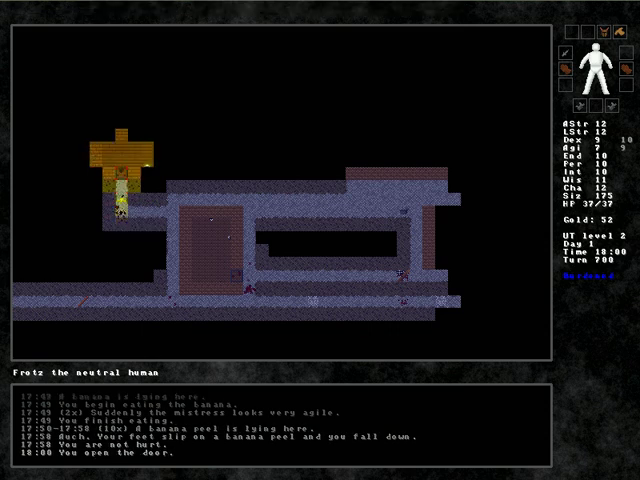
pyautogui.press('Up')
pyautogui.press('Up')
pyautogui.press('Down')
pyautogui.press('Down')
pyautogui.press('Down')
pyautogui.press('Down')
pyautogui.press('Down')
# Walk east along the upper corridor and north into the passage to the locked door.
pyautogui.press('Right')
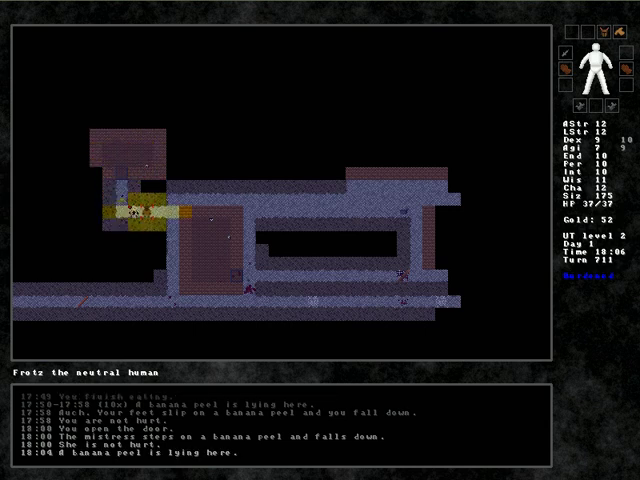
pyautogui.press('Right')
pyautogui.press('Right')
pyautogui.press('Right')
pyautogui.press('Right')
pyautogui.press('Right')
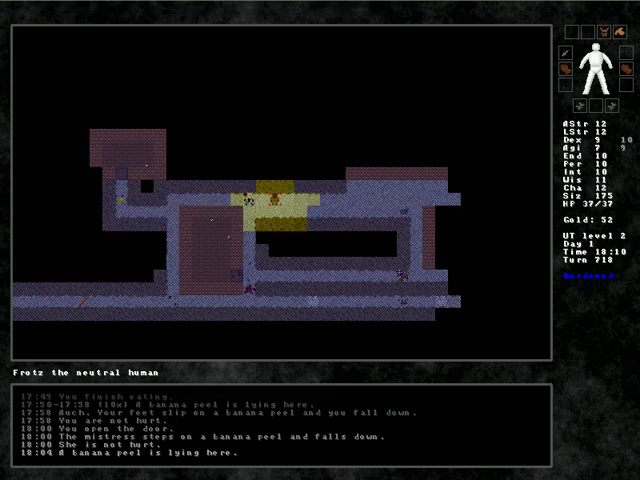
pyautogui.press('Right')
pyautogui.press('Right')
pyautogui.press('Right')
pyautogui.press('Right')
pyautogui.press('Right')
pyautogui.press('Right')
pyautogui.press('Right')
pyautogui.press('Right')
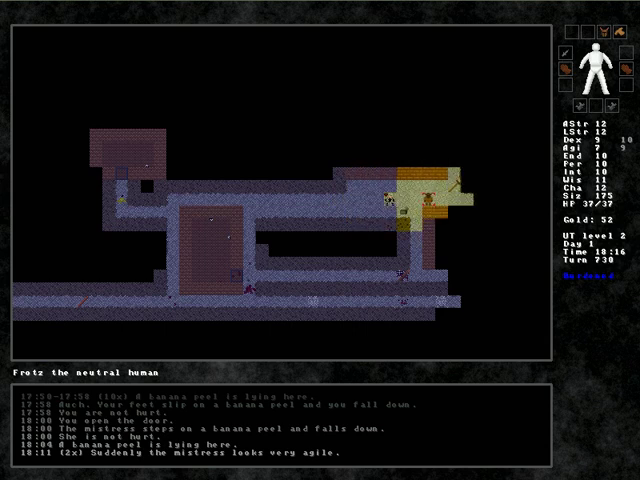
pyautogui.press('Right')
pyautogui.press('Up')
pyautogui.press('Up')
pyautogui.press('Up')
pyautogui.press('Up')
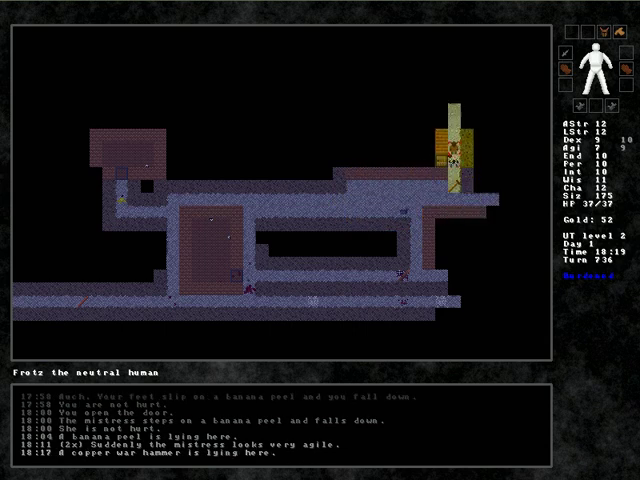
pyautogui.press('Up')
pyautogui.press('Up')
pyautogui.press('Up')
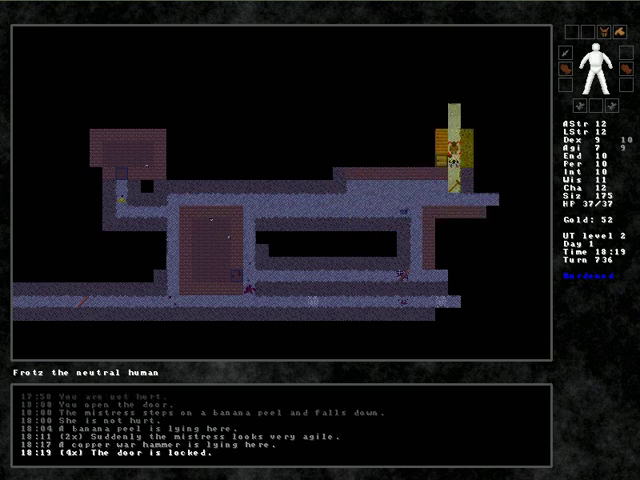
# Kick open the locked door and cross the orange room past the bunny corpses.
pyautogui.press('k')
pyautogui.press('Left')
pyautogui.press('k')
pyautogui.press('Left')
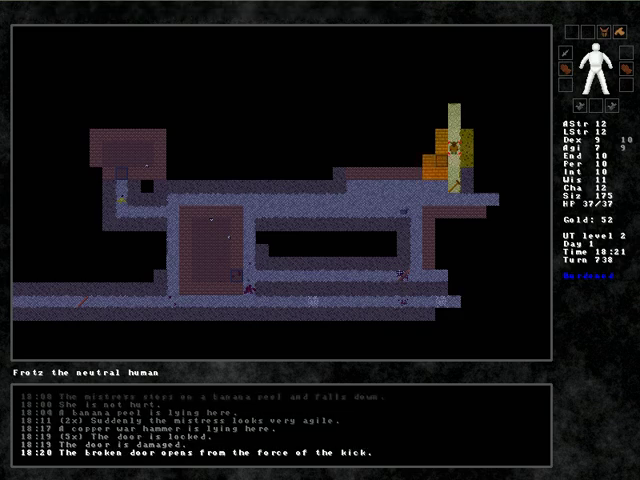
pyautogui.press('Left')
pyautogui.press('Left')
pyautogui.press('Left')
pyautogui.press('Left')
pyautogui.press('Left')
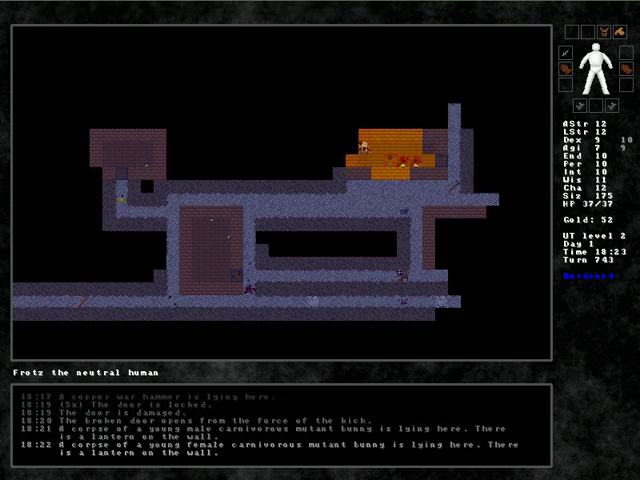
pyautogui.press('Left')
pyautogui.press('Right')
pyautogui.press('Right')
pyautogui.press('Right')
pyautogui.press('Right')
pyautogui.press('Right')
pyautogui.press('Right')
# Follow the new corridor north and west and force open the stuck balsa door.
pyautogui.press('Up')
pyautogui.press('Up')
pyautogui.press('Up')
pyautogui.press('Up')
pyautogui.press('Left')
pyautogui.press('Left')
pyautogui.press('Left')
pyautogui.press('Left')
pyautogui.press('Left')
pyautogui.press('Left')
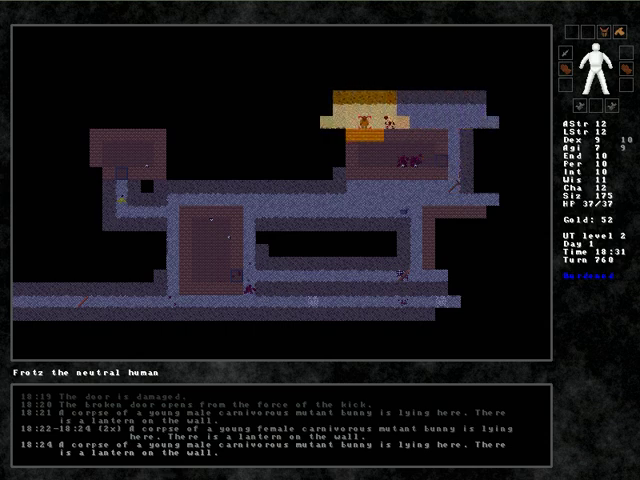
pyautogui.press('Left')
pyautogui.press('Left')
pyautogui.press('Left')
pyautogui.press('Down')
pyautogui.press('y')
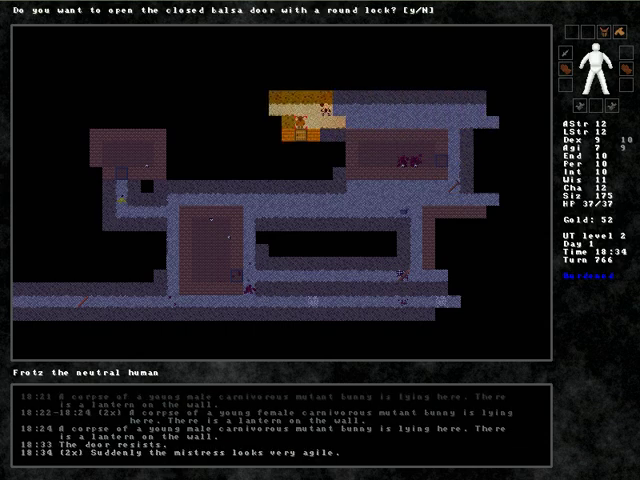
pyautogui.press('Down')
pyautogui.press('y')
pyautogui.press('Down')
pyautogui.press('Down')
# Cross the lantern-lit room, head north, and pick up the whistle in the top corridor.
pyautogui.press('Left')
pyautogui.press('Left')
pyautogui.press('Left')
pyautogui.press('Left')
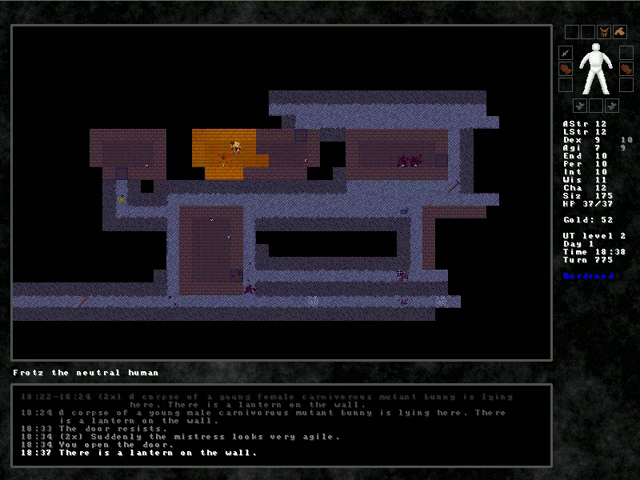
pyautogui.press('Left')
pyautogui.press('Left')
pyautogui.press('Up')
pyautogui.press('Up')
pyautogui.press('Up')
pyautogui.press('Up')
pyautogui.press('Up')
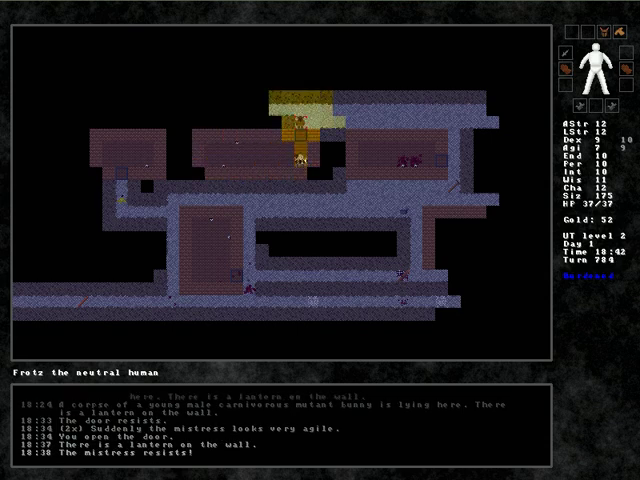
pyautogui.press('Up')
pyautogui.press('Left')
pyautogui.press('Left')
pyautogui.press('Left')
pyautogui.press('Left')
pyautogui.press('Left')
pyautogui.press('Left')
pyautogui.press('Left')
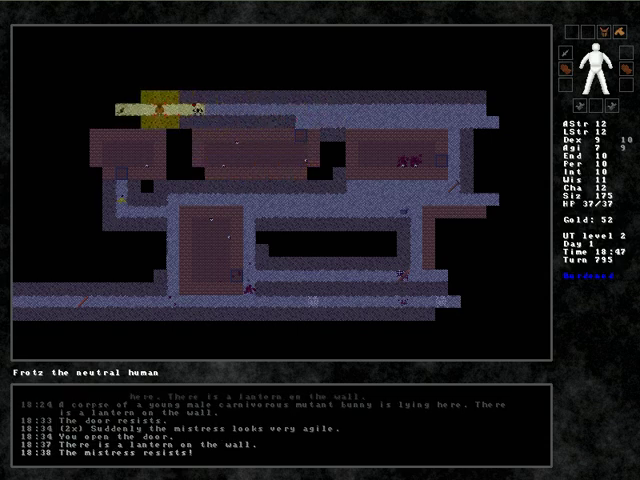
pyautogui.press('Left')
pyautogui.press('Left')
pyautogui.press('Left')
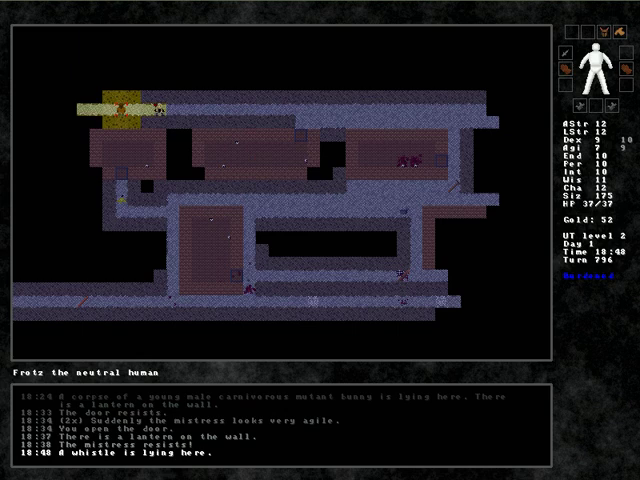
pyautogui.press(',')
pyautogui.press('Left')
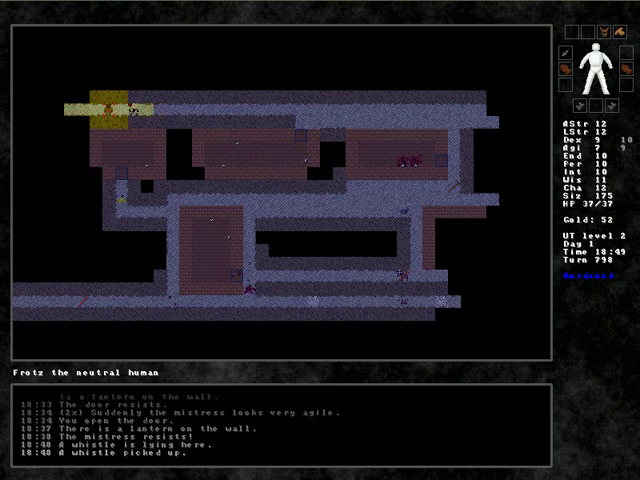
# Step west and blow the whistle from the tools list.
pyautogui.press('w')
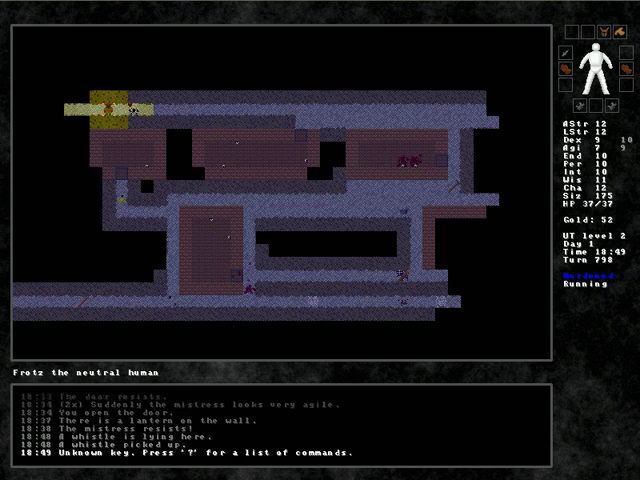
pyautogui.press('Left')
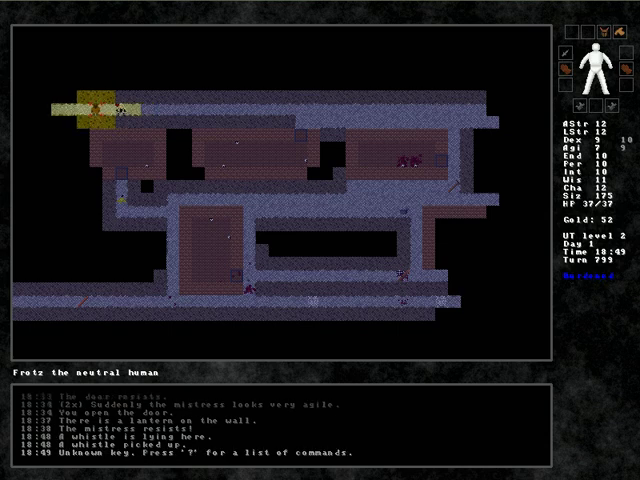
pyautogui.press('a')
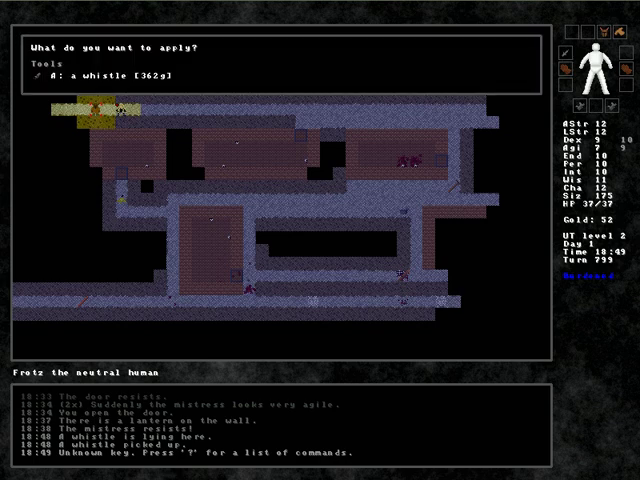
pyautogui.press('a')
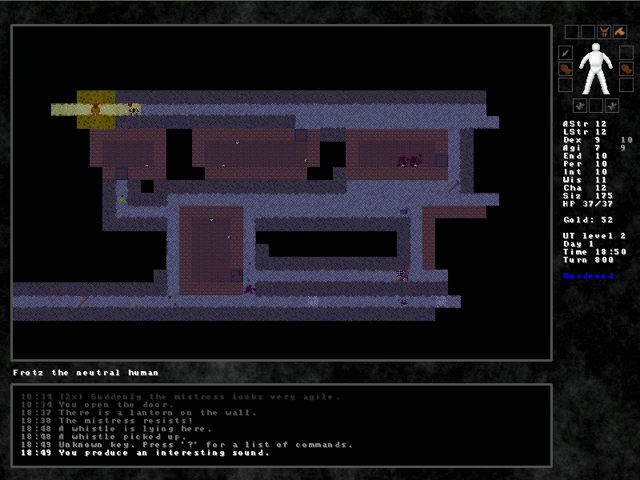
# Head west to the corridor's end and down into the lit room toward the zombie.
pyautogui.press('Left')
pyautogui.press('Left')
pyautogui.press('Left')
pyautogui.press('Left')
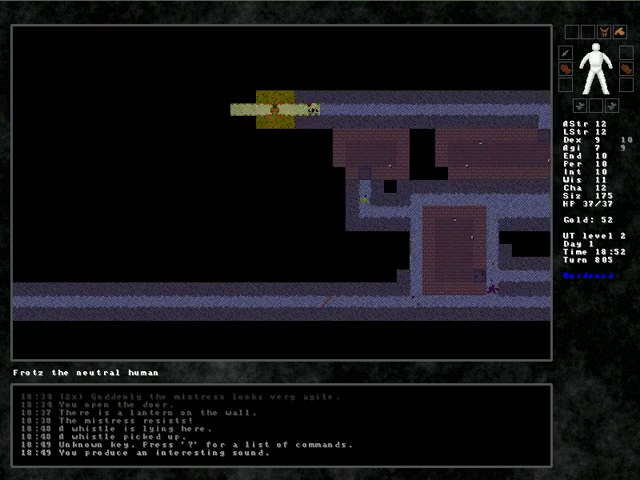
pyautogui.press('Left')
pyautogui.press('Left')
pyautogui.press('Left')
pyautogui.press('Left')
pyautogui.press('Left')
pyautogui.press('Left')
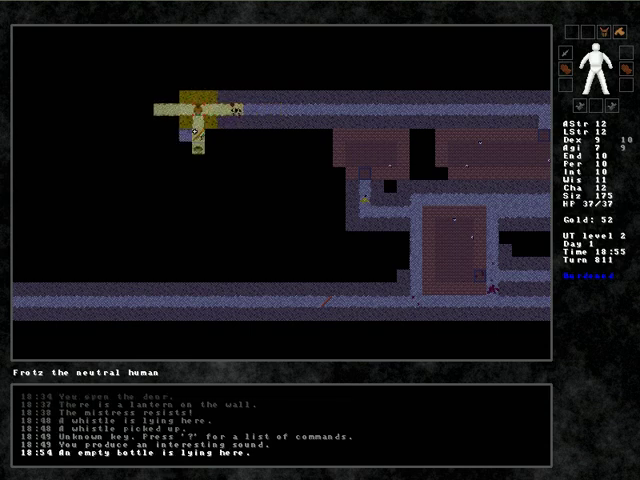
pyautogui.press('Down')
pyautogui.press('Down')
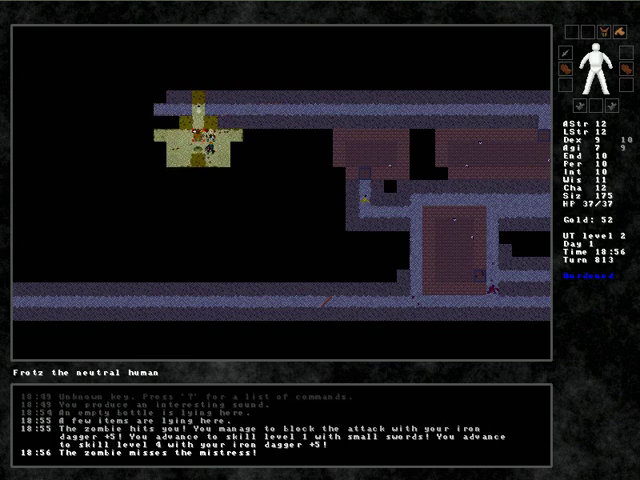
pyautogui.press('Down')
pyautogui.press('Down')
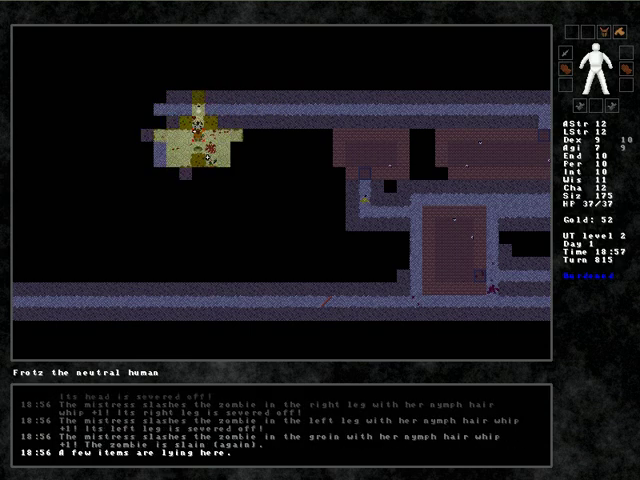
# Look over the severed zombie parts on the item piles without taking any.
pyautogui.press(',')
pyautogui.press('Escape')
pyautogui.press('Left')
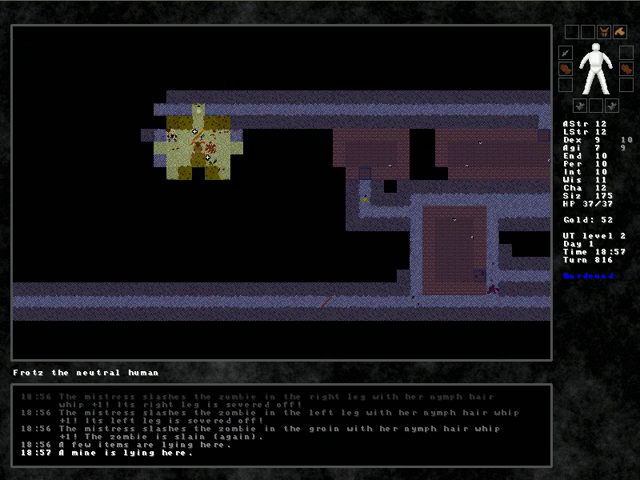
pyautogui.press('KP_3')
# Leave the zombie parts and walk down around the round room to its western side.
pyautogui.press(',')
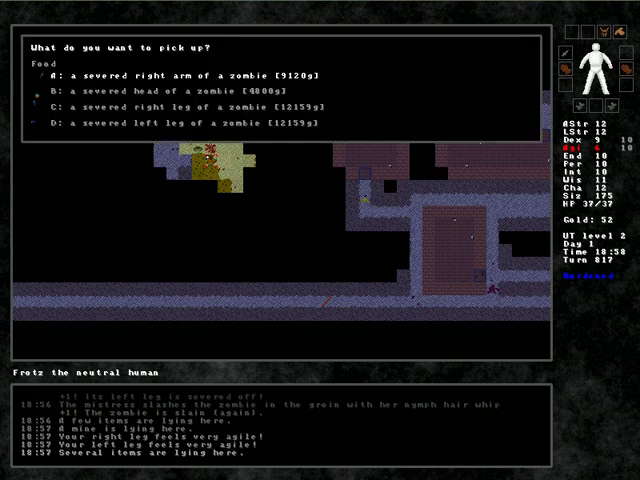
pyautogui.press('Escape')
pyautogui.press('KP_3')
pyautogui.press('KP_2')
pyautogui.press('KP_2')
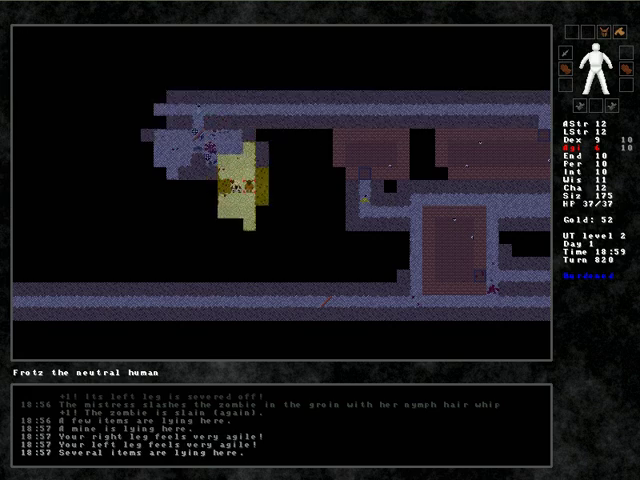
pyautogui.press('KP_2')
pyautogui.press('KP_2')
pyautogui.press('KP_1')
pyautogui.press('KP_1')
pyautogui.press('KP_4')
pyautogui.press('KP_4')
pyautogui.press('KP_4')
pyautogui.press('KP_4')
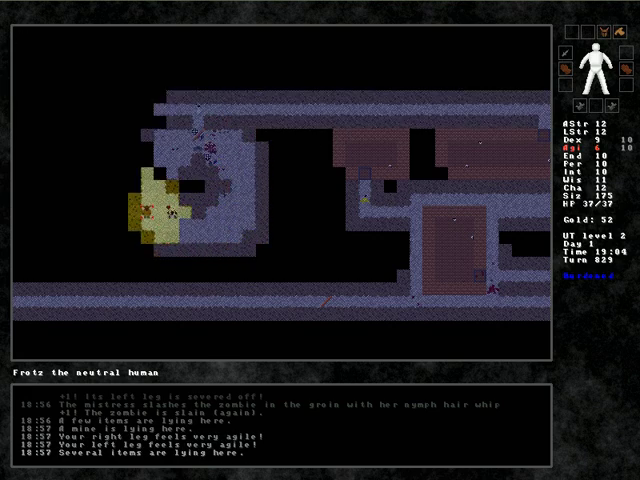
# Circle north up the loop to the corridor and pick up the loaf of beef.
pyautogui.press('KP_8')
pyautogui.press('KP_8')
pyautogui.press('KP_8')
pyautogui.press('KP_8')
pyautogui.press('KP_8')
pyautogui.press('KP_9')
pyautogui.press('KP_9')
pyautogui.press('KP_6')
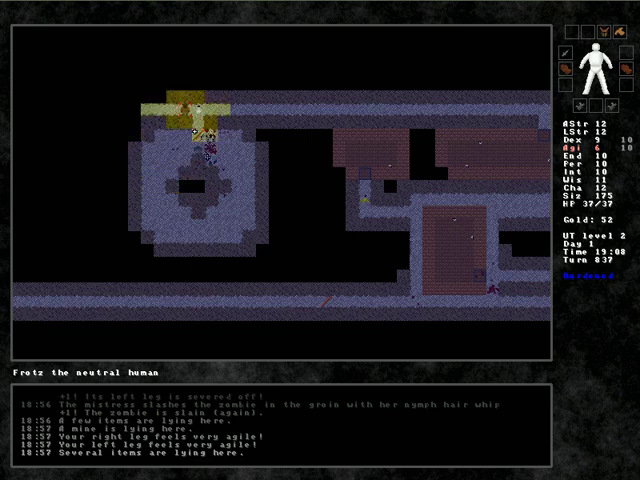
pyautogui.press('KP_4')
pyautogui.press('KP_4')
pyautogui.press('KP_4')
pyautogui.press('KP_4')
pyautogui.press('KP_1')
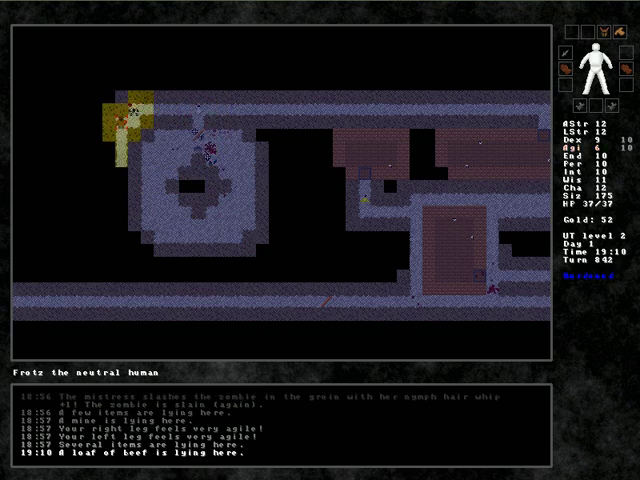
pyautogui.press(',')
# Head southwest, then west along the corridor, struggling free of a spider web.
pyautogui.press('KP_2')
pyautogui.press('KP_2')
pyautogui.press('KP_2')
pyautogui.press('KP_2')
pyautogui.press('KP_1')
pyautogui.press('KP_2')
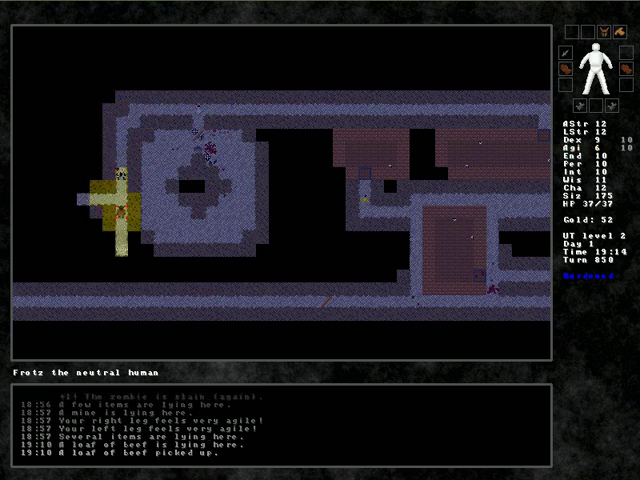
pyautogui.press('KP_4')
pyautogui.press('KP_4')
pyautogui.press('KP_4')
pyautogui.press('KP_4')
pyautogui.press('KP_4')
pyautogui.press('KP_4')
pyautogui.press('KP_4')
pyautogui.press('KP_4')
pyautogui.press('KP_4')
pyautogui.press('KP_4')
pyautogui.press('KP_4')
pyautogui.press('KP_4')
pyautogui.press('KP_4')
pyautogui.press('KP_4')
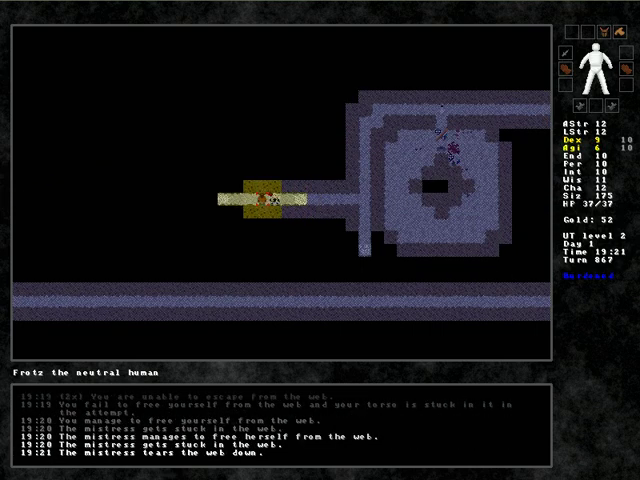
pyautogui.press('KP_4')
pyautogui.press('KP_4')
pyautogui.press('KP_4')
pyautogui.press('KP_4')
pyautogui.press('KP_4')
pyautogui.press('KP_4')
pyautogui.press('KP_4')
pyautogui.press('KP_4')
pyautogui.press('KP_4')
pyautogui.press('KP_4')
pyautogui.press('KP_4')
pyautogui.press('KP_4')
pyautogui.press('KP_4')
pyautogui.press('KP_4')
# Push west through the webbed corridor into the lit room and check the items on the boots' tile.
pyautogui.press('KP_4')
pyautogui.press('KP_4')
pyautogui.press('KP_4')
pyautogui.press('KP_4')
pyautogui.press('KP_4')
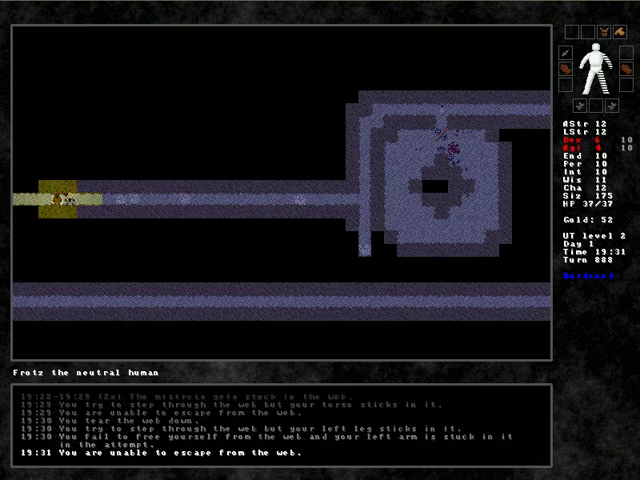
pyautogui.press('KP_4')
pyautogui.press('KP_4')
pyautogui.press('KP_4')
pyautogui.press('KP_4')
pyautogui.press('KP_4')
pyautogui.press('KP_4')
pyautogui.press('KP_4')
pyautogui.press('KP_4')
pyautogui.press('KP_4')
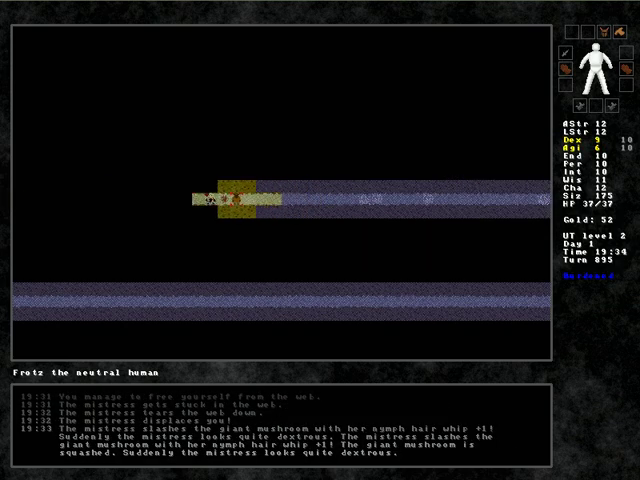
pyautogui.press('KP_4')
pyautogui.press('KP_4')
pyautogui.press('KP_4')
pyautogui.press('KP_4')
pyautogui.press('KP_4')
pyautogui.press('KP_4')
pyautogui.press('KP_4')
pyautogui.press('KP_4')
pyautogui.press('KP_4')
pyautogui.press('KP_4')
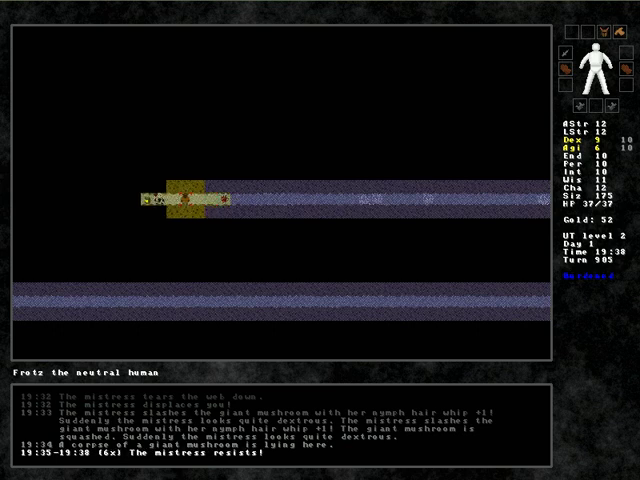
pyautogui.press('KP_4')
pyautogui.press('KP_4')
pyautogui.press('KP_4')
pyautogui.press('KP_4')
pyautogui.press('KP_4')
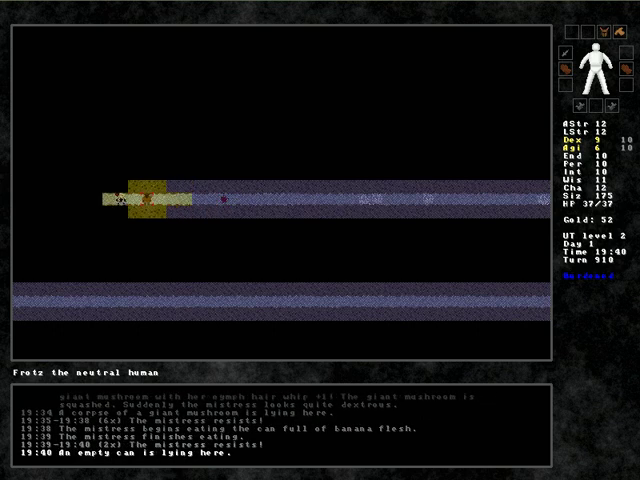
pyautogui.press('KP_4')
pyautogui.press('KP_4')
pyautogui.press('KP_4')
pyautogui.press('KP_4')
pyautogui.press('KP_4')
pyautogui.press('KP_4')
pyautogui.press('KP_4')
pyautogui.press('KP_4')
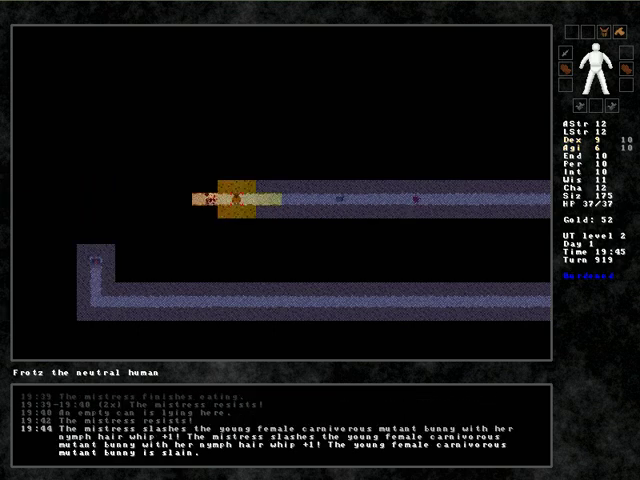
pyautogui.press('KP_4')
pyautogui.press('KP_4')
pyautogui.press('KP_4')
pyautogui.press('KP_4')
pyautogui.press('KP_4')
pyautogui.press('KP_4')
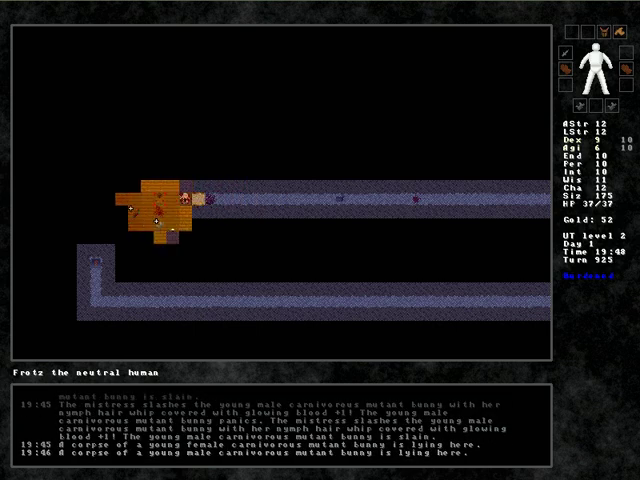
pyautogui.press('KP_4')
pyautogui.press('KP_4')
pyautogui.press('KP_4')
pyautogui.press('KP_4')
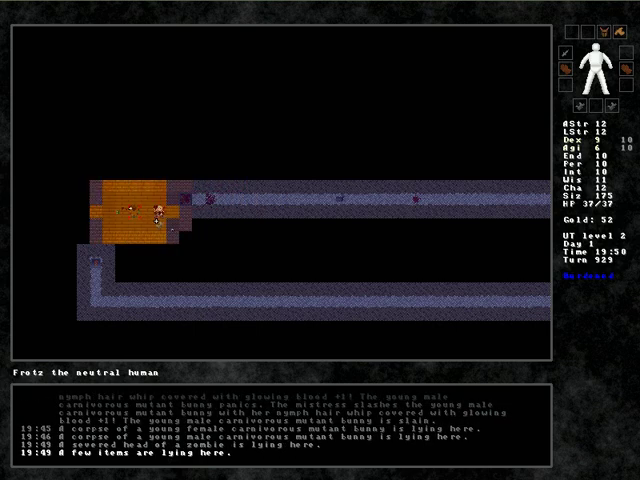
pyautogui.press(',')
pyautogui.press('Escape')
pyautogui.press('KP_4')
pyautogui.press('KP_4')
pyautogui.press('KP_4')
pyautogui.press('KP_4')
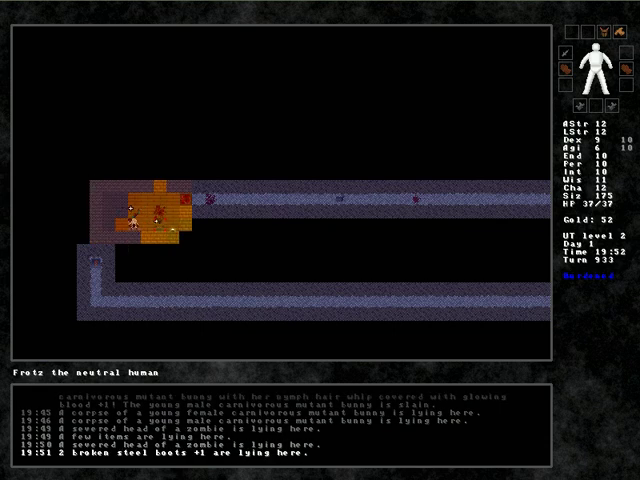
# Pick up both broken steel boots +1 and wear them on the right and left feet.
pyautogui.press(',')
pyautogui.press('Return')
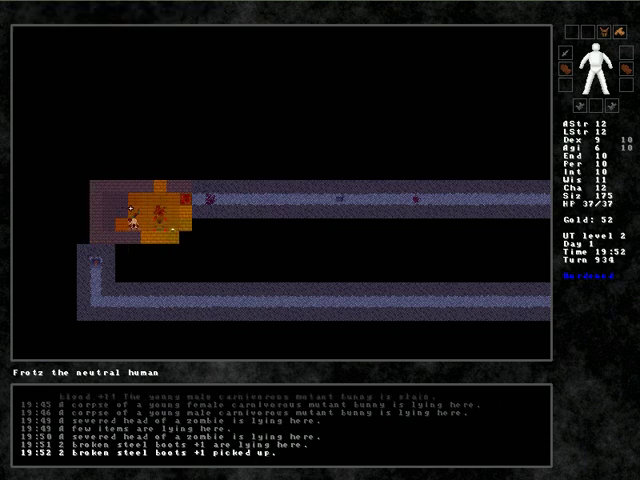
pyautogui.press('i')
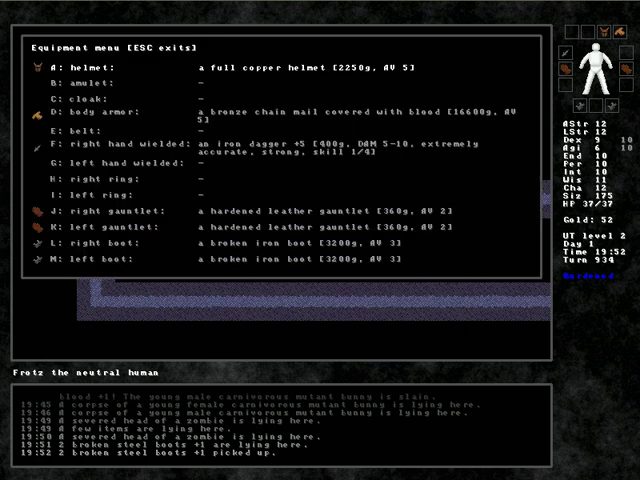
pyautogui.press('l')
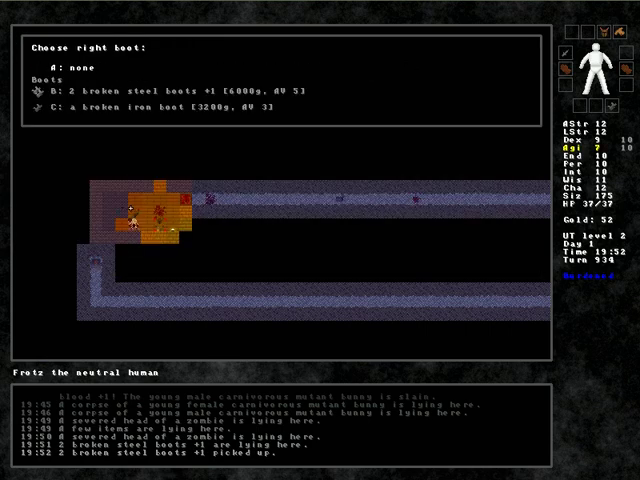
pyautogui.press('b')
pyautogui.press('m')
pyautogui.press('b')
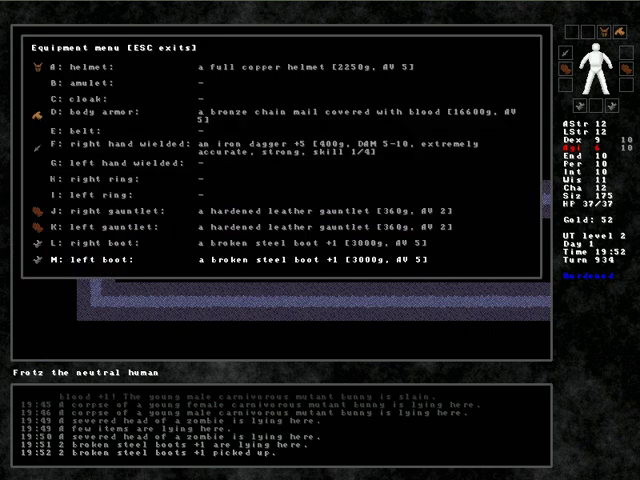
pyautogui.press('Escape')
# Drop the old broken iron boots and walk back east along the corridor.
pyautogui.press('d')
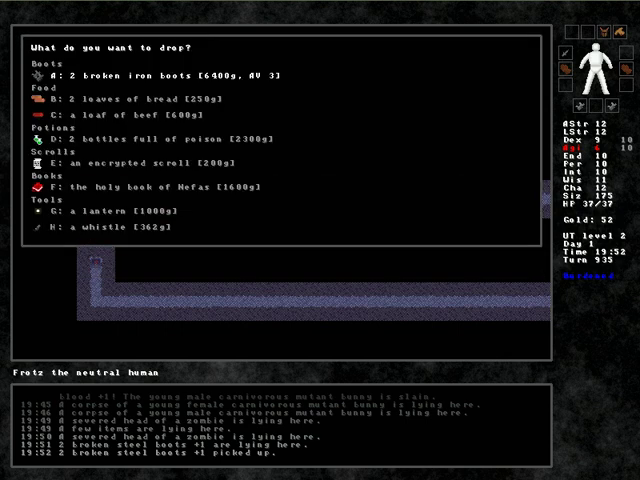
pyautogui.press('a')
pyautogui.press('Return')
pyautogui.press('Escape')
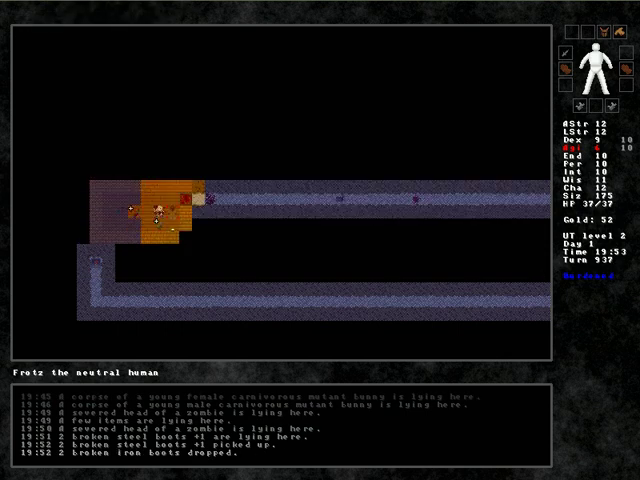
pyautogui.press('Right')
pyautogui.press('Right')
pyautogui.press('Right')
pyautogui.press('Right')
pyautogui.press('Right')
pyautogui.press('Right')
pyautogui.press('Right')
pyautogui.press('Right')
pyautogui.press('Right')
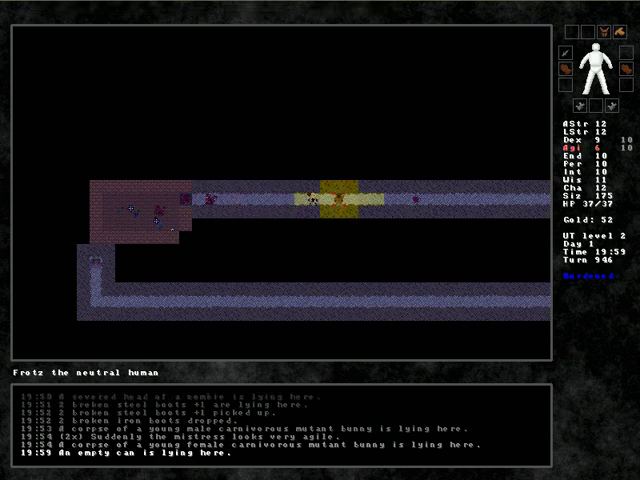
pyautogui.press('Right')
pyautogui.press('Right')
# Push east through the webs, then run back west to the lit room.
pyautogui.press('Right')
pyautogui.press('Right')
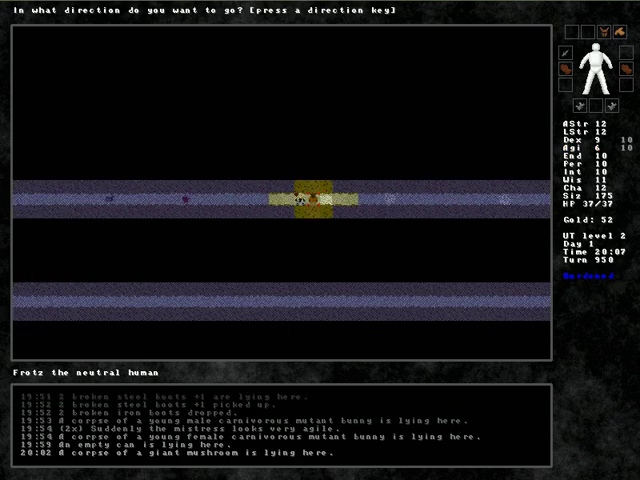
pyautogui.press('Right')
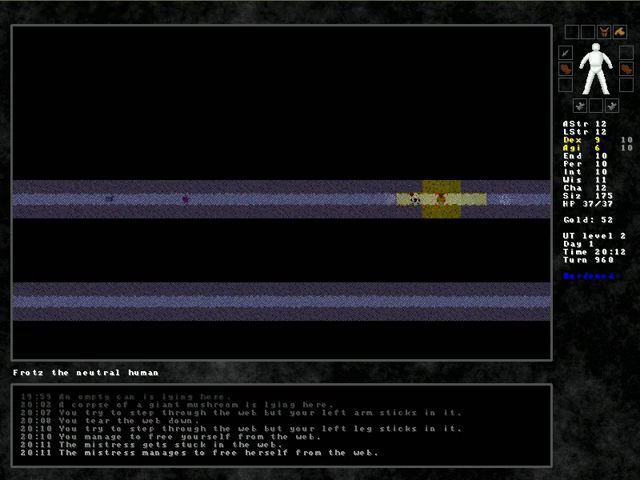
pyautogui.press('Right')
pyautogui.press('Right')
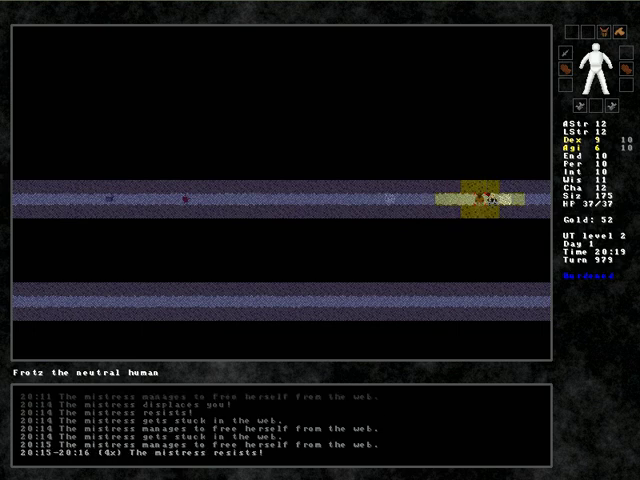
pyautogui.press('Left')
pyautogui.press('Right')
pyautogui.press('Right')
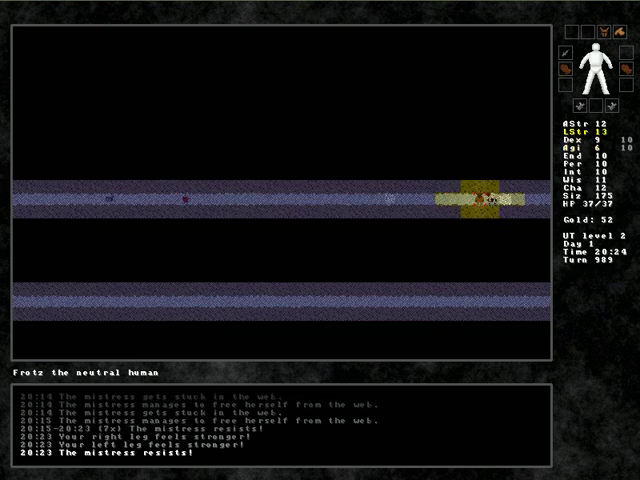
pyautogui.press('Left')
pyautogui.press('Left')
pyautogui.press('Left')
pyautogui.press('Left')
pyautogui.press('Left')
pyautogui.press('Left')
pyautogui.press('Left')
pyautogui.press('Left')
pyautogui.press('Left')
pyautogui.press('Left')
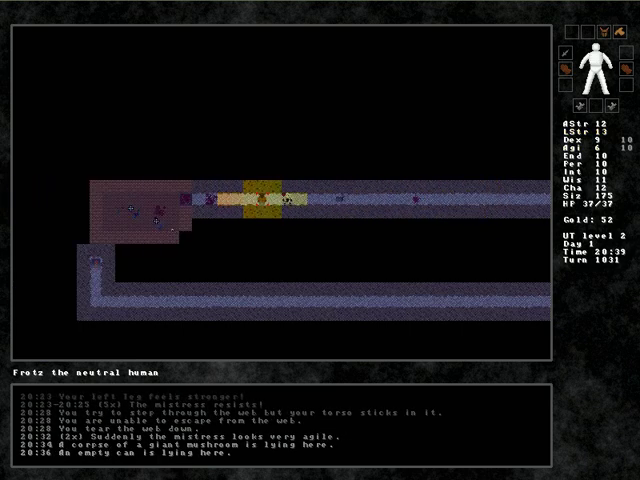
pyautogui.press('Left')
pyautogui.press('Left')
pyautogui.press('Left')
pyautogui.press('Left')
pyautogui.press('Left')
pyautogui.press('Left')
pyautogui.press('Left')
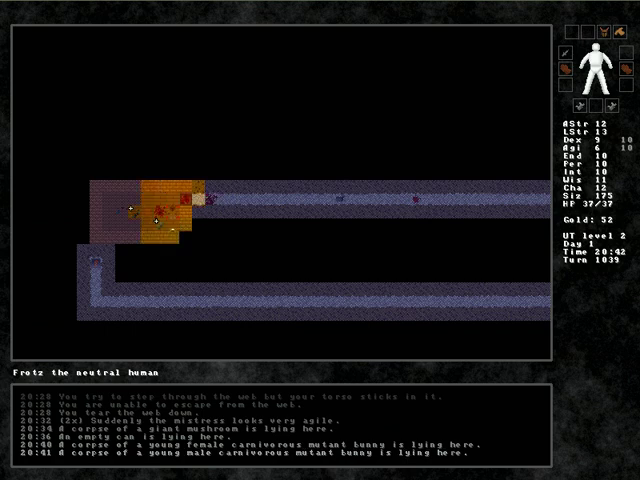
# Run east along the corridor to the round chamber and pass it southeast through the webs.
pyautogui.press('Right')
pyautogui.press('Right')
pyautogui.press('Right')
pyautogui.press('Right')
pyautogui.press('Right')
pyautogui.press('Right')
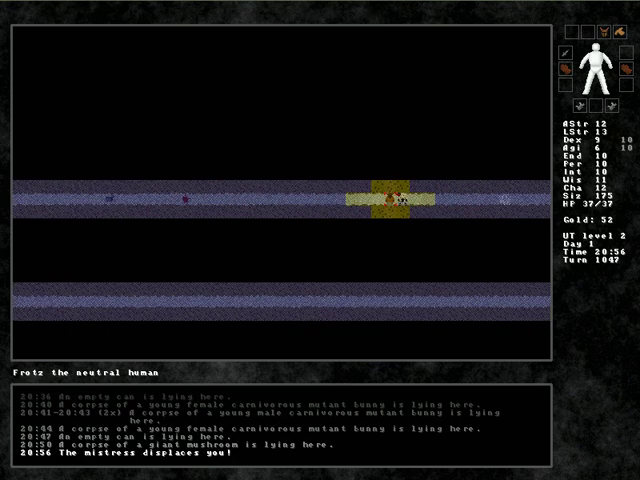
pyautogui.press('Right')
pyautogui.press('Right')
pyautogui.press('Right')
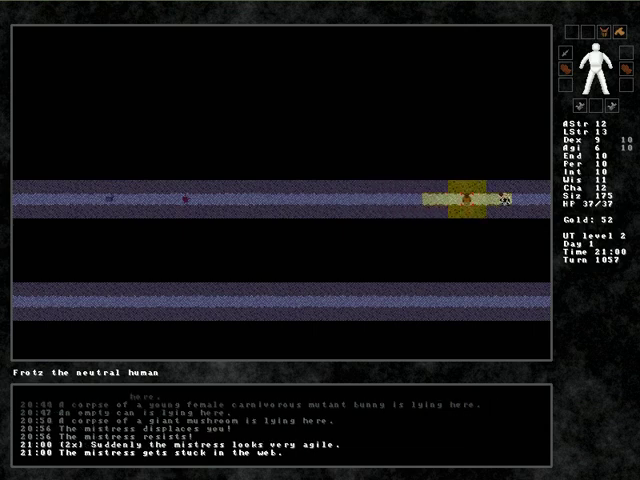
pyautogui.press('Right')
pyautogui.press('Right')
pyautogui.press('Right')
pyautogui.press('Right')
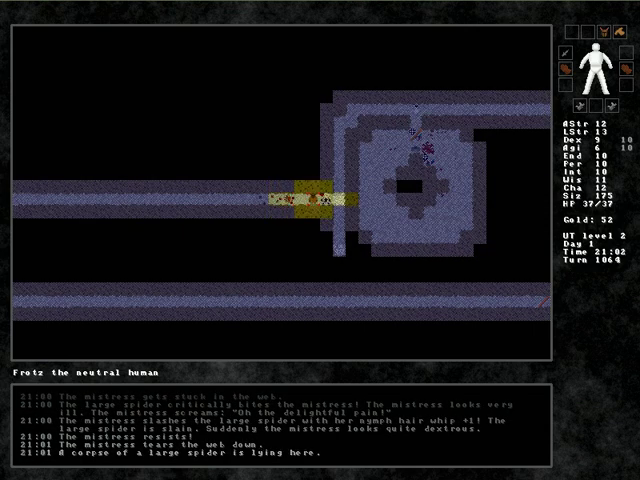
pyautogui.press('Right')
pyautogui.press('Right')
pyautogui.press('Down')
pyautogui.press('Down')
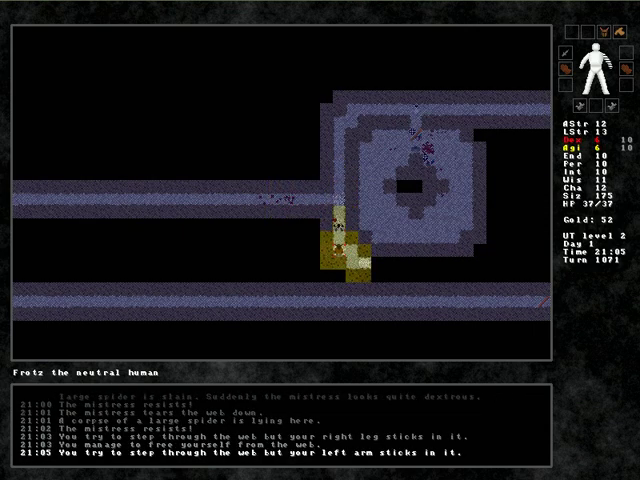
pyautogui.press('Down')
# Continue east into the reddish room and on to the next room's door.
pyautogui.press('Right')
pyautogui.press('Right')
pyautogui.press('Right')
pyautogui.press('Right')
pyautogui.press('Right')
pyautogui.press('Right')
pyautogui.press('Right')
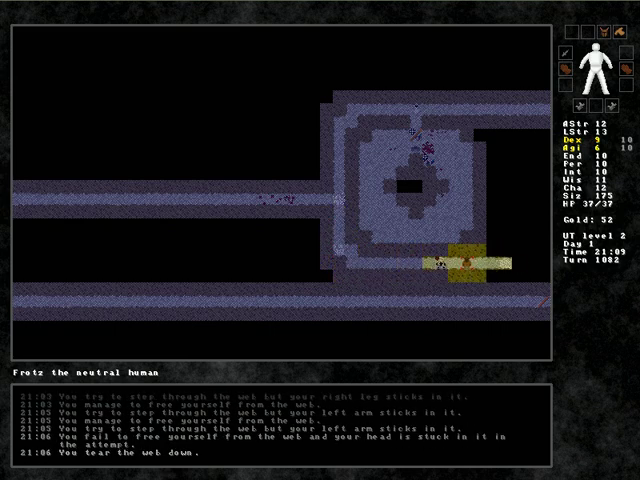
pyautogui.press('Right')
pyautogui.press('Right')
pyautogui.press('Right')
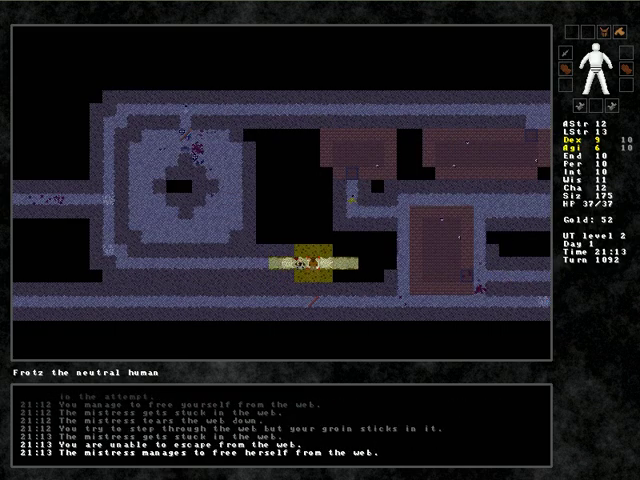
pyautogui.press('Right')
pyautogui.press('Right')
pyautogui.press('Right')
pyautogui.press('Right')
pyautogui.press('Right')
pyautogui.press('Right')
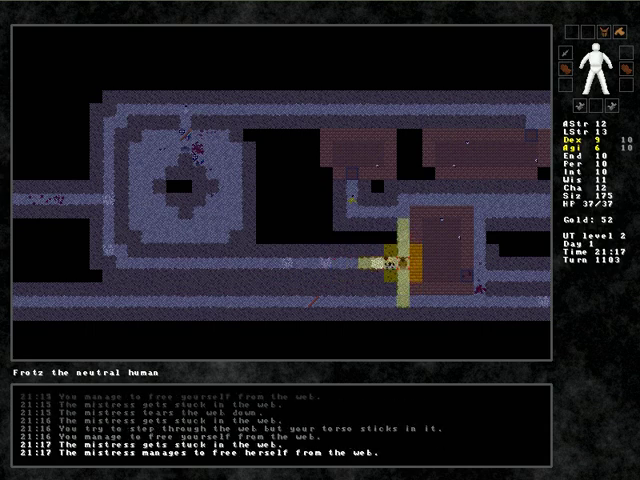
pyautogui.press('Up')
pyautogui.press('Up')
pyautogui.press('Up')
pyautogui.press('Up')
pyautogui.press('Up')
pyautogui.press('Right')
pyautogui.press('Right')
pyautogui.press('Right')
pyautogui.press('Right')
pyautogui.press('Right')
pyautogui.press('Right')
pyautogui.press('Right')
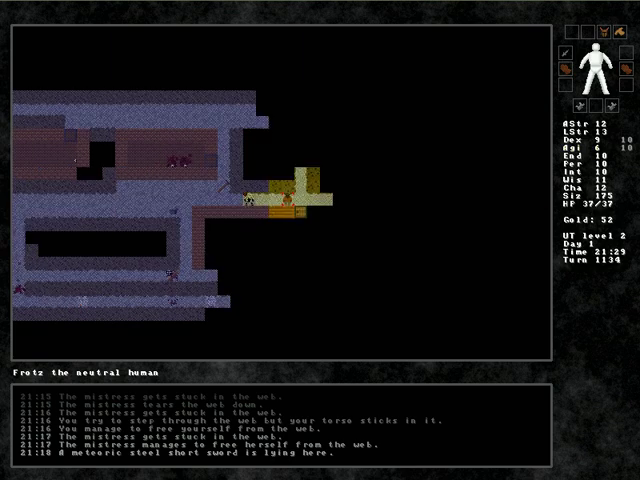
pyautogui.press('Right')
# Pick up the can of banana flesh and the carrot in the lit room.
pyautogui.press('Down')
pyautogui.press('Down')
pyautogui.press('Left')
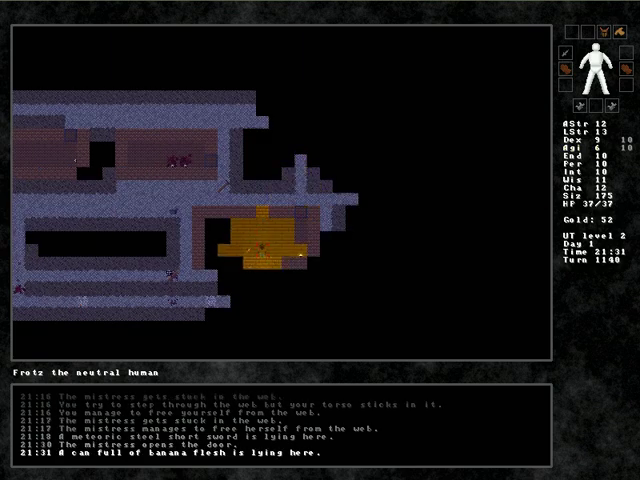
pyautogui.press(',')
pyautogui.press('Left')
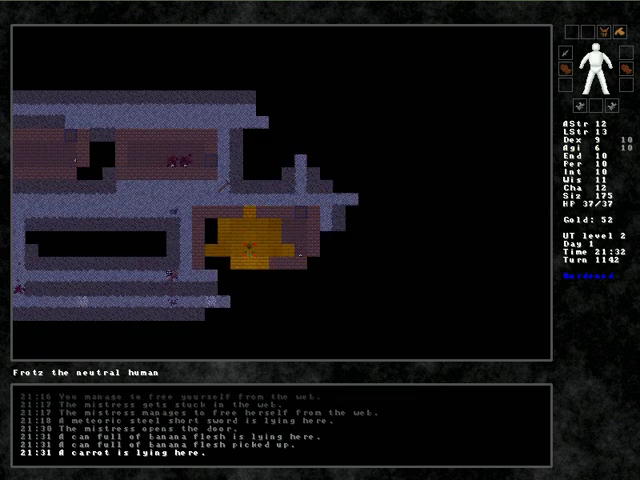
pyautogui.press(',')
# Attack the young female mutant bunny and move south into the lower corridor.
pyautogui.press('Right')
pyautogui.press('Right')
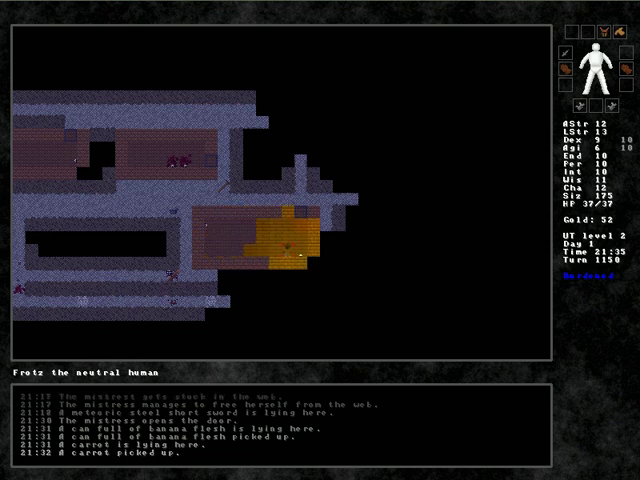
pyautogui.press('Right')
pyautogui.press('Right')
pyautogui.press('Right')
pyautogui.press('Right')
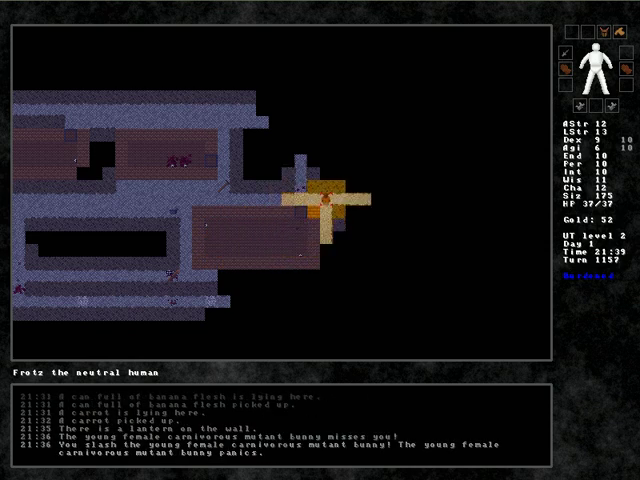
pyautogui.press('Right')
pyautogui.press('Down')
pyautogui.press('Down')
pyautogui.press('Left')
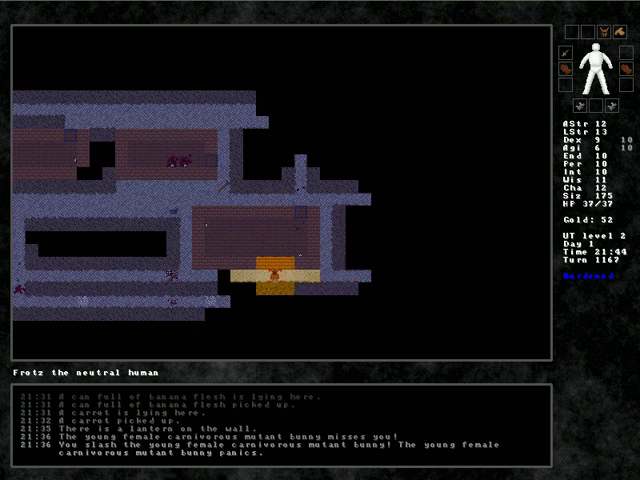
# Run east along the corridor, fighting the giant mushrooms.
pyautogui.press('Right')
pyautogui.hotkey('shift', 'Right')
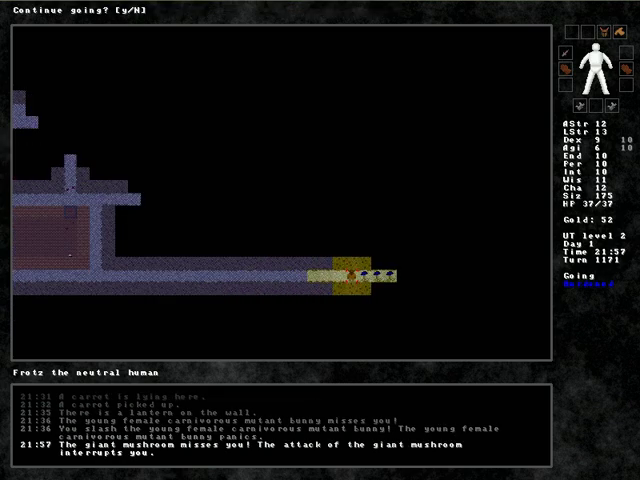
pyautogui.press('n')
pyautogui.press('Right')
pyautogui.press('Right')
pyautogui.press('Right')
pyautogui.press('Right')
pyautogui.press('Right')
pyautogui.press('Right')
pyautogui.press('Right')
pyautogui.press('Right')
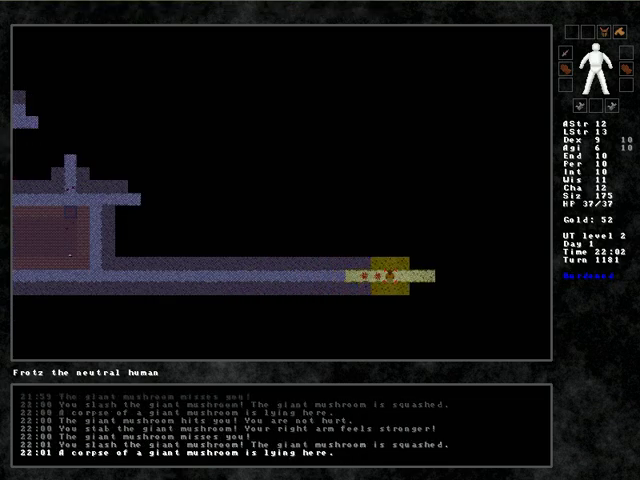
pyautogui.press('Right')
pyautogui.press('Right')
pyautogui.press('Left')
pyautogui.press('Left')
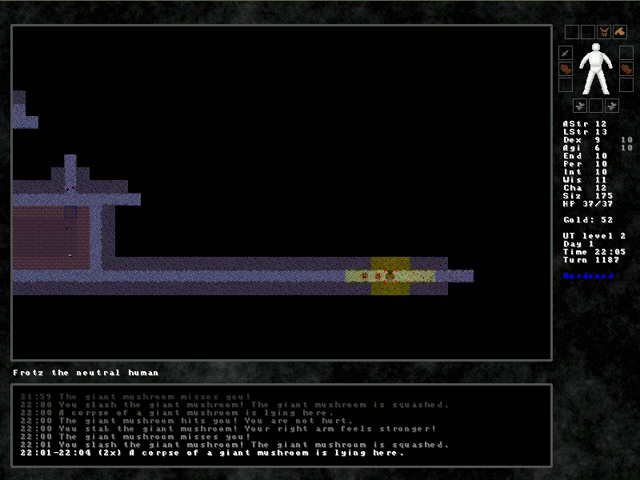
# Eat the three giant mushroom corpses on the ground.
pyautogui.press('e')
pyautogui.press('a')
pyautogui.press('e')
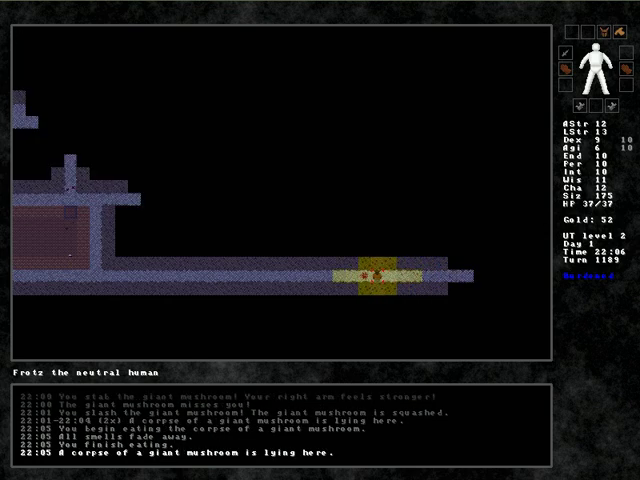
pyautogui.press('a')
pyautogui.press('e')
pyautogui.press('a')
# Run east and slay the zombie and the attacking jackal.
pyautogui.press('Right')
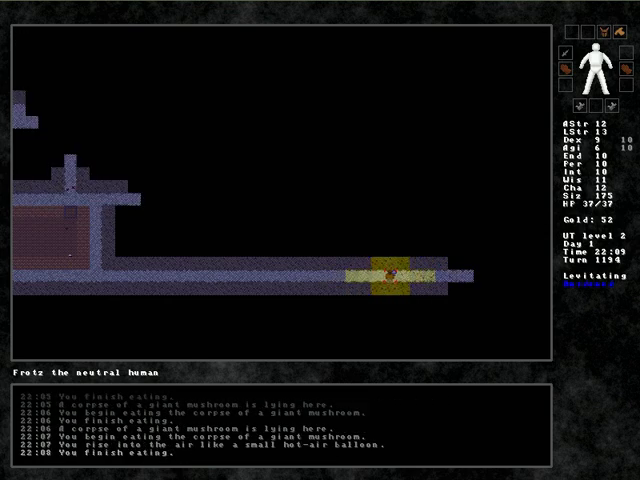
pyautogui.press('Right')
pyautogui.press('y')
pyautogui.press('Right')
pyautogui.press('Right')
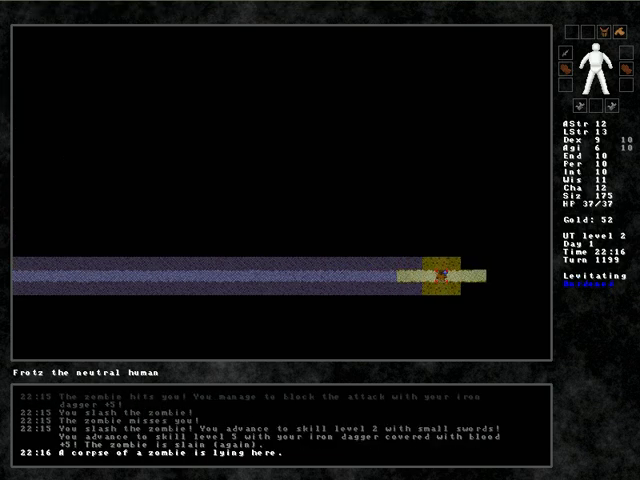
pyautogui.press('Right')
pyautogui.press('Right')
pyautogui.press('Right')
pyautogui.press('Right')
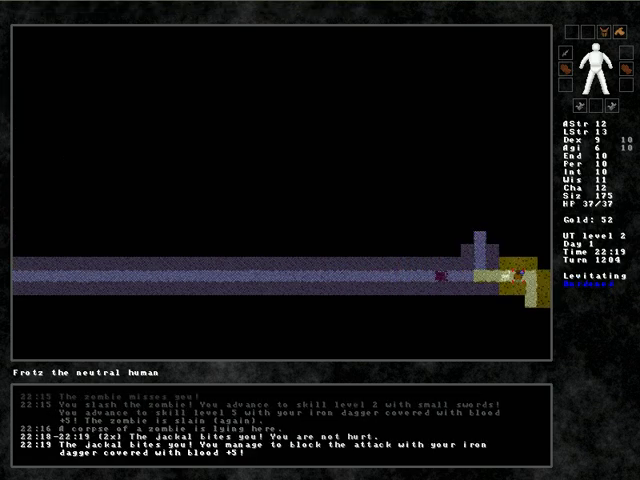
pyautogui.press('Right')
pyautogui.press('Right')
pyautogui.press('Right')
pyautogui.press('Right')
pyautogui.press('Right')
pyautogui.press('Right')
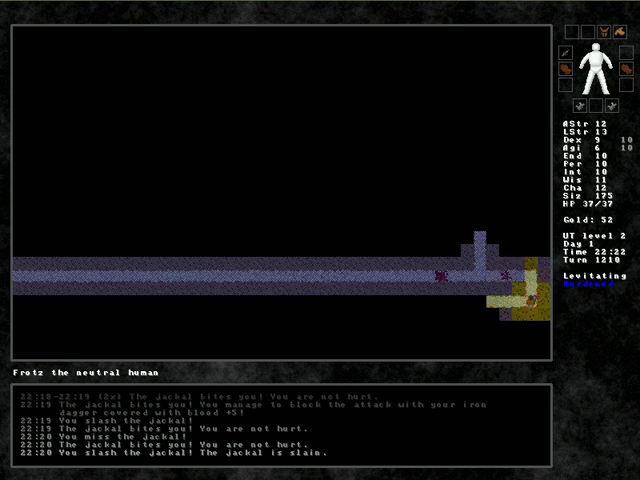
# Walk back along the corridor past the bronze axe and go north to the granite stairway.
pyautogui.press('Left')
pyautogui.press('Left')
pyautogui.press('Left')
pyautogui.press('Left')
pyautogui.press('Left')
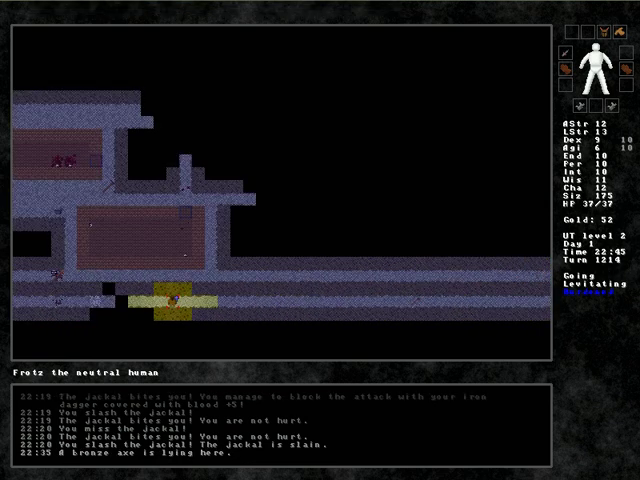
pyautogui.press('Left')
pyautogui.press('Right')
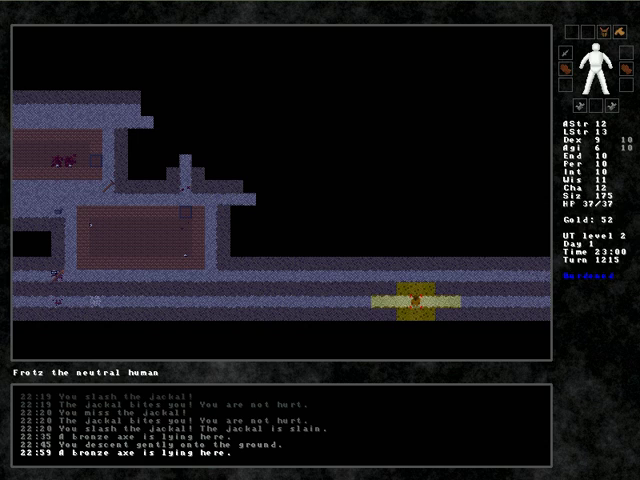
pyautogui.press('Right')
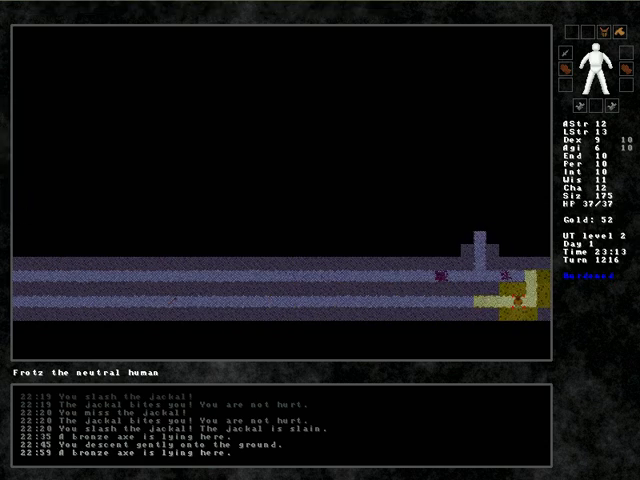
pyautogui.press('Left')
pyautogui.press('Left')
pyautogui.press('Up')
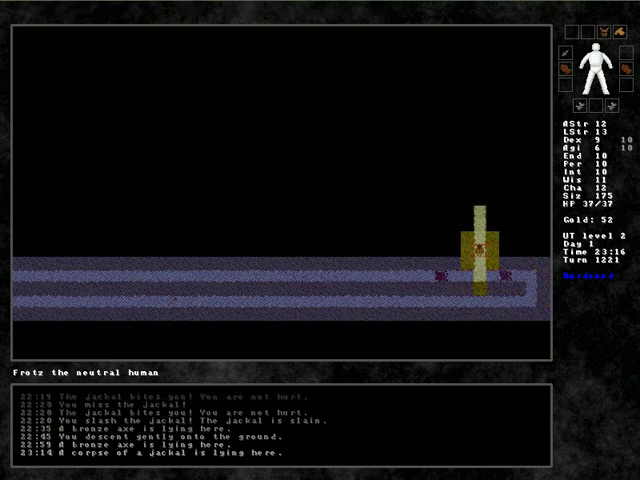
pyautogui.press('Up')
pyautogui.press('Up')
pyautogui.press('Left')
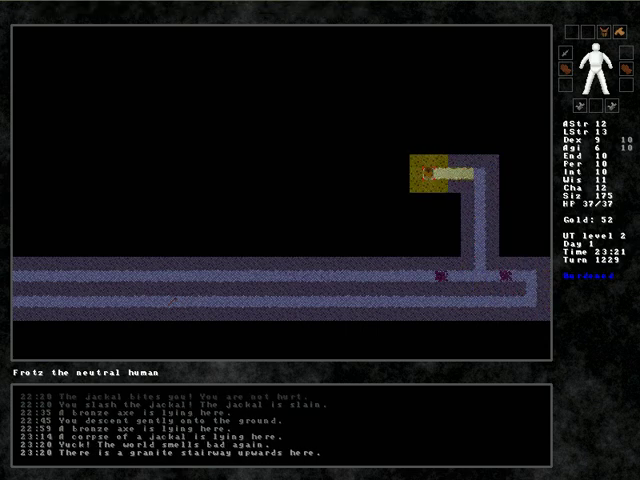
# Try descending, take the stairway to UT level 3, then climb back to level 2.
pyautogui.press('>')
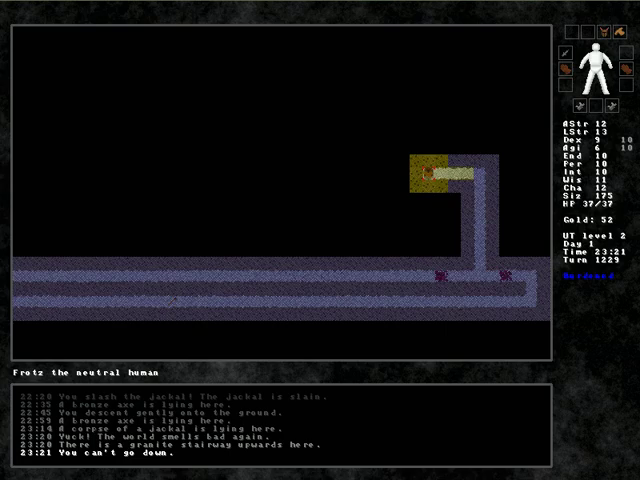
pyautogui.press('less')
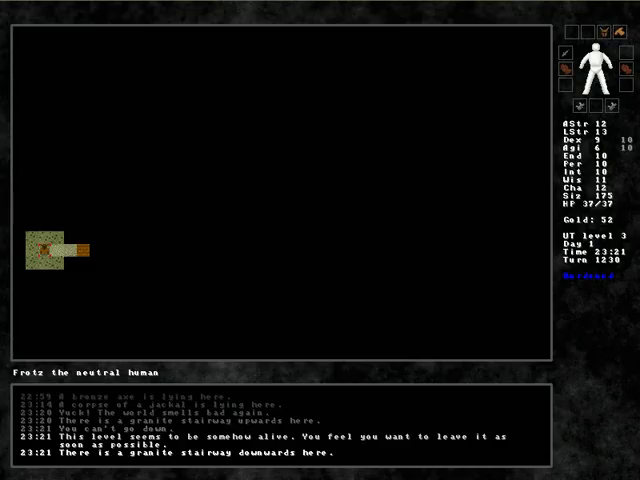
pyautogui.press('Up')
pyautogui.press('Up')
pyautogui.press('Up')
pyautogui.press('Up')
pyautogui.press('Up')
pyautogui.press('less')
# Travel down the side corridor, fight the zombie, and walk west to the item pile.
pyautogui.press('g')
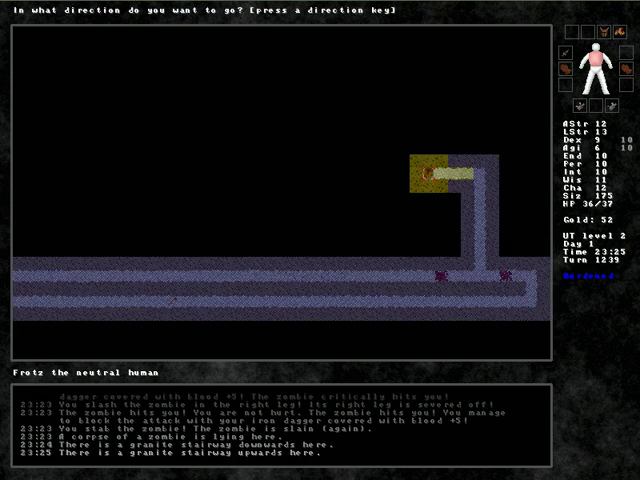
pyautogui.press('Right')
pyautogui.press('Down')
pyautogui.press('Down')
pyautogui.press('Left')
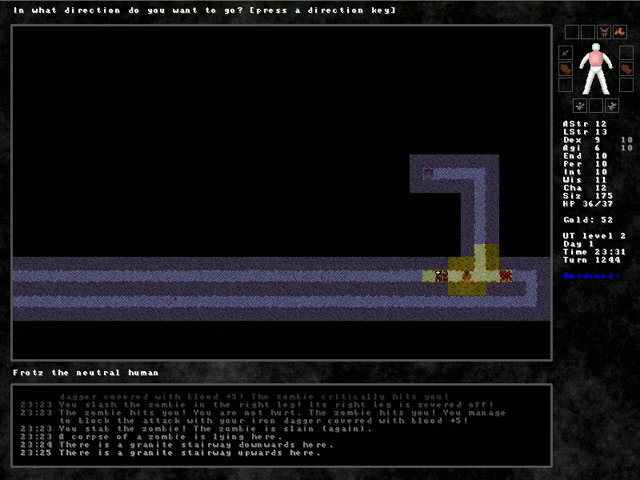
pyautogui.press('Left')
pyautogui.press('Left')
pyautogui.press('Right')
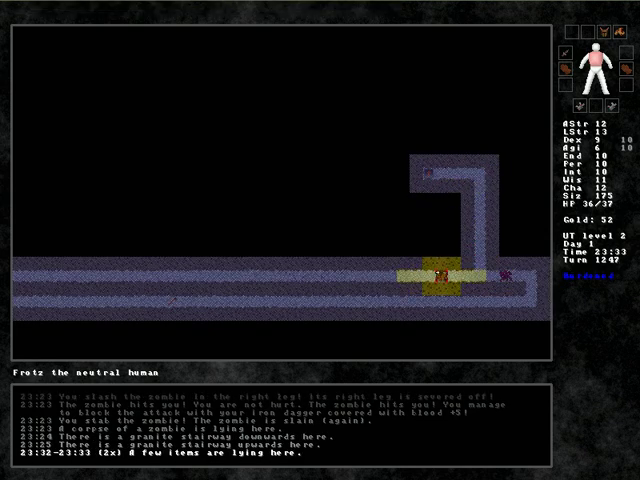
pyautogui.press('Left')
pyautogui.press('Left')
pyautogui.press('Left')
pyautogui.press('Left')
# Walk north and east through the corridors to the webbed room and attack the kobold.
pyautogui.press('Up')
pyautogui.press('Up')
pyautogui.press('Up')
pyautogui.press('Up')
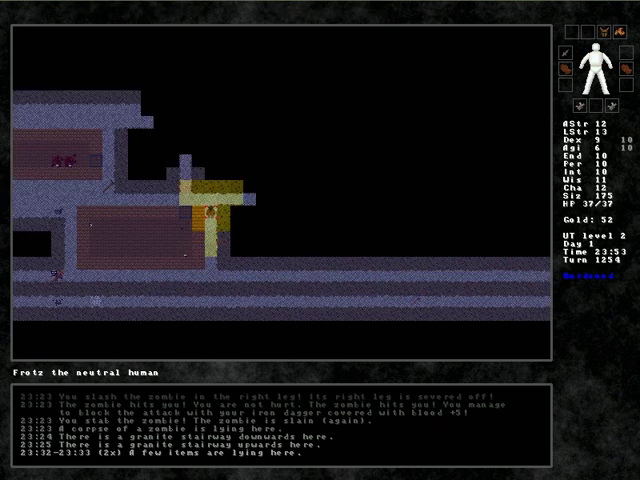
pyautogui.press('Right')
pyautogui.press('Right')
pyautogui.press('Right')
pyautogui.press('Right')
pyautogui.press('Right')
pyautogui.press('Right')
pyautogui.press('Right')
pyautogui.press('Right')
pyautogui.press('Right')
pyautogui.press('Right')
pyautogui.press('Up')
pyautogui.press('Up')
pyautogui.press('Up')
pyautogui.press('Up')
pyautogui.press('Up')
pyautogui.press('Up')
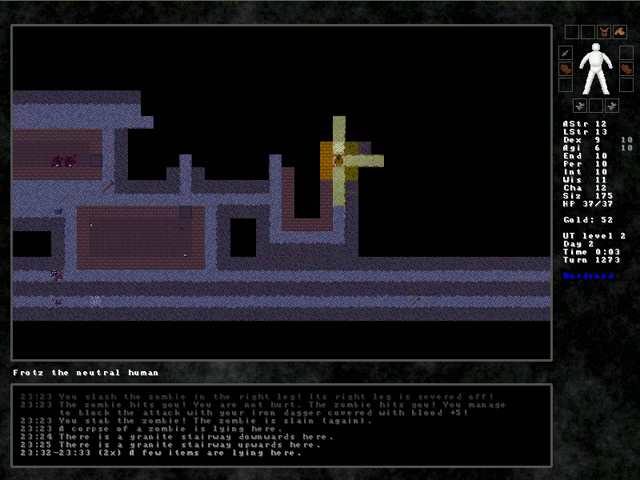
pyautogui.press('Up')
pyautogui.press('Up')
pyautogui.press('Up')
pyautogui.press('Up')
pyautogui.press('Up')
pyautogui.press('Left')
pyautogui.press('Left')
pyautogui.press('Left')
pyautogui.press('Left')
pyautogui.press('Left')
pyautogui.press('Left')
pyautogui.press('Left')
pyautogui.press('Left')
pyautogui.press('Left')
pyautogui.press('Left')
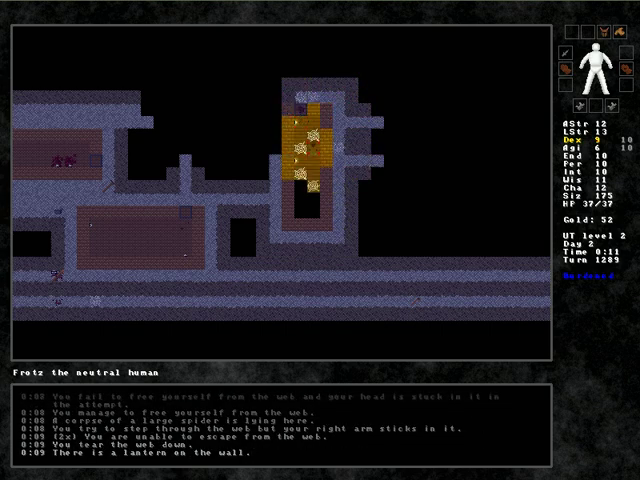
pyautogui.press('Down')
pyautogui.press('Down')
pyautogui.press('Down')
pyautogui.press('Down')
pyautogui.press('Down')
pyautogui.press('Down')
# Tear through the spider webs going north, then back south along the webbed corridor.
pyautogui.press('Up')
pyautogui.press('Up')
pyautogui.press('Up')
pyautogui.press('Up')
pyautogui.press('Up')
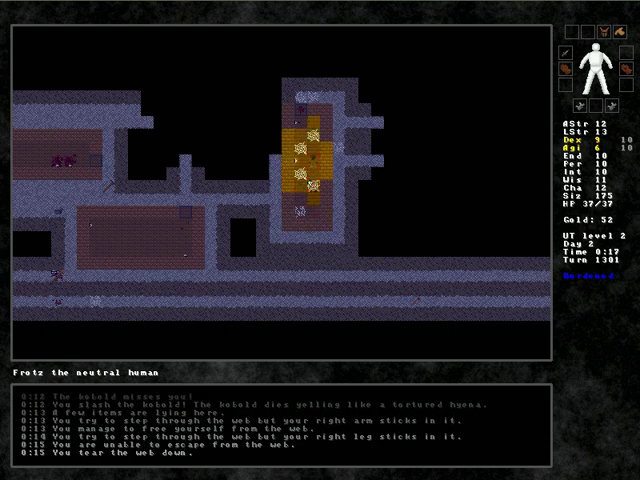
pyautogui.press('Up')
pyautogui.press('Up')
pyautogui.press('Up')
pyautogui.press('Up')
pyautogui.press('Up')
pyautogui.press('Up')
pyautogui.press('Up')
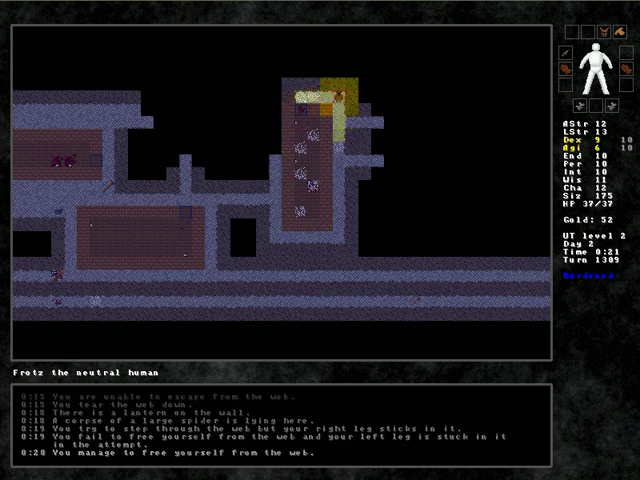
pyautogui.press('Down')
pyautogui.press('Down')
pyautogui.press('Down')
pyautogui.press('Down')
pyautogui.press('Down')
pyautogui.press('Down')
pyautogui.press('Down')
pyautogui.press('Down')
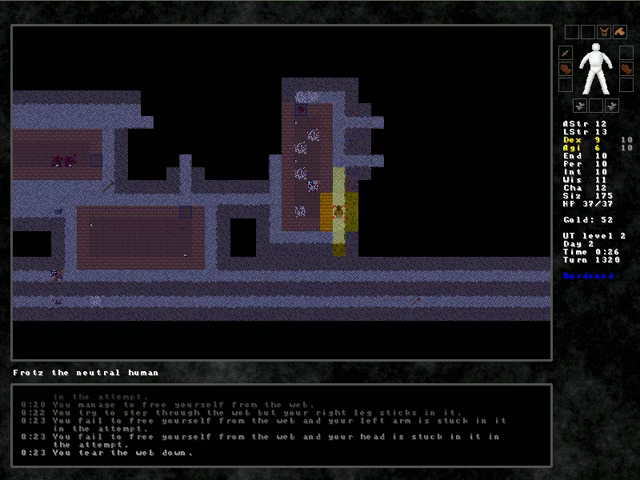
pyautogui.press('Down')
# Circle to the boots alcove, kill the kobold chieftain, and inspect his dropped items.
pyautogui.press('Left')
pyautogui.press('Left')
pyautogui.press('Up')
pyautogui.press('Up')
pyautogui.press('Up')
pyautogui.press('Up')
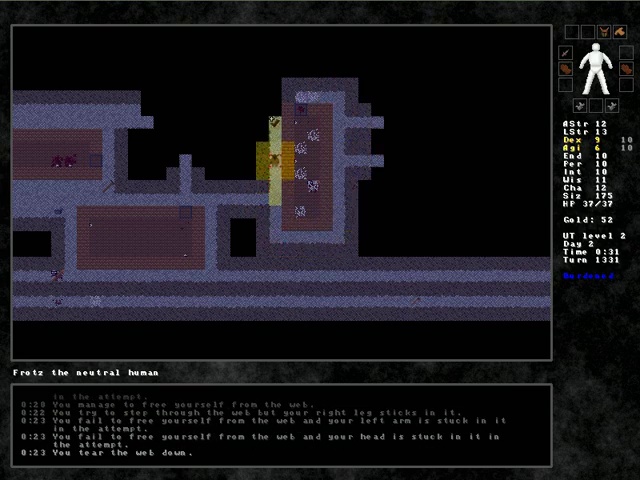
pyautogui.press('Up')
pyautogui.press('Up')
pyautogui.press('Left')
pyautogui.press('Left')
pyautogui.press('Left')
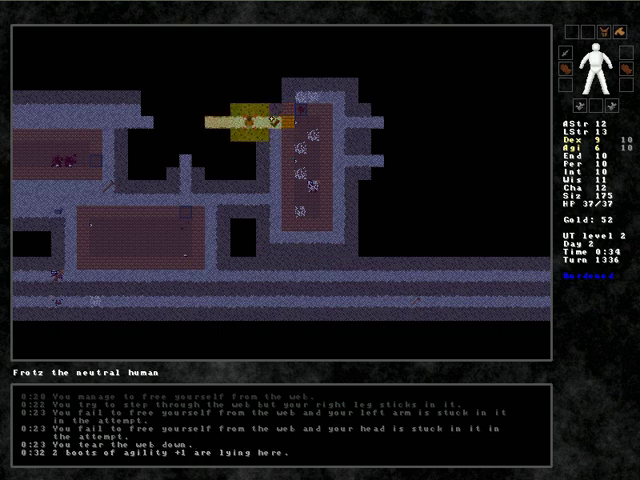
pyautogui.press('Left')
pyautogui.press('Left')
pyautogui.press('Left')
pyautogui.press('Left')
pyautogui.press('Left')
pyautogui.press('Right')
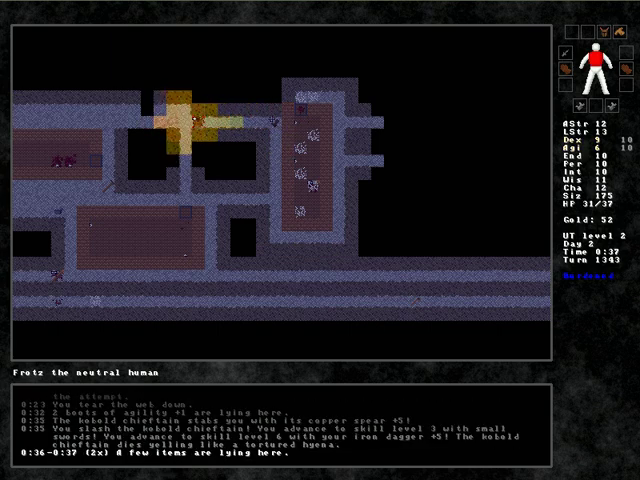
pyautogui.press(',')
# Close the item list and walk the corridors past the bunny corpses into the lower corridor.
pyautogui.press('Escape')
pyautogui.press('Left')
pyautogui.press('Left')
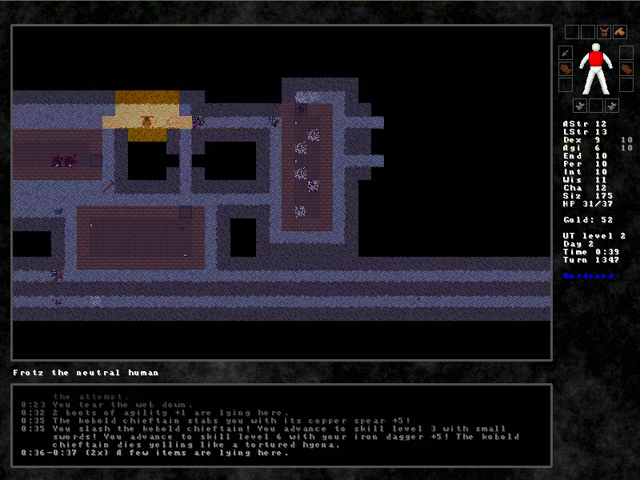
pyautogui.press('Left')
pyautogui.press('Left')
pyautogui.press('Left')
pyautogui.press('Left')
pyautogui.press('Left')
pyautogui.press('Left')
pyautogui.press('Left')
pyautogui.press('Left')
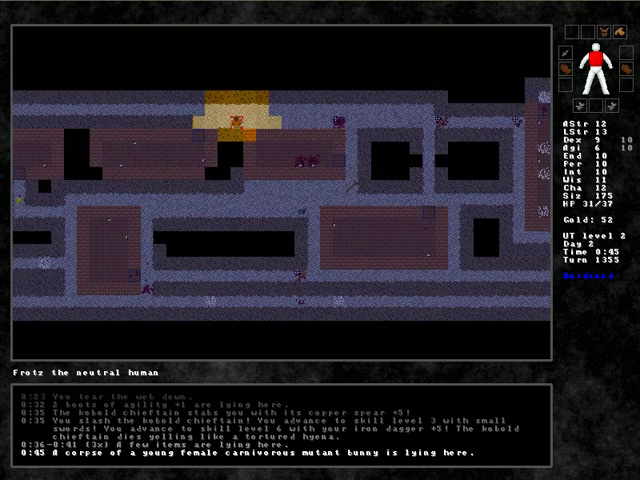
pyautogui.press('Right')
pyautogui.press('Right')
pyautogui.press('Right')
pyautogui.press('Down')
pyautogui.press('Down')
pyautogui.press('Down')
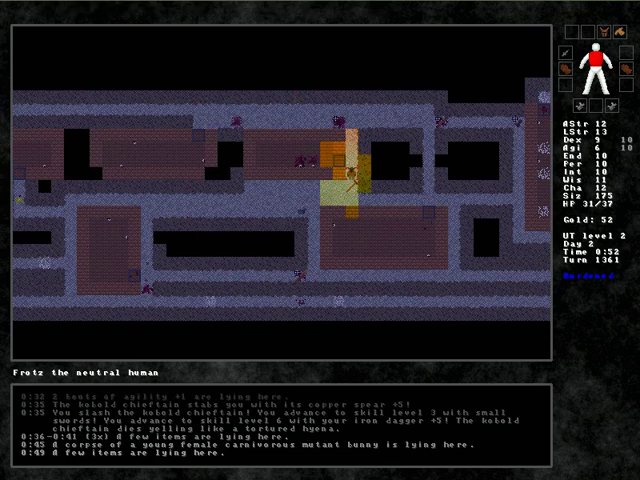
pyautogui.press('Down')
pyautogui.press('Left')
pyautogui.press('Left')
pyautogui.press('Left')
pyautogui.press('Left')
pyautogui.press('Left')
pyautogui.press('Down')
pyautogui.press('Down')
pyautogui.press('Down')
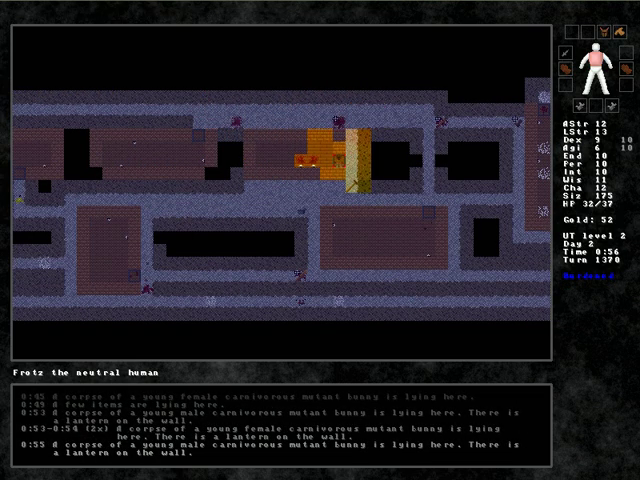
pyautogui.press('Down')
pyautogui.press('Down')
pyautogui.press('Down')
# Head north-east, pick up the broken dragon hide helmet, and walk east to the door.
pyautogui.press('Up')
pyautogui.press('Up')
pyautogui.press('Up')
pyautogui.press('Up')
pyautogui.press('Up')
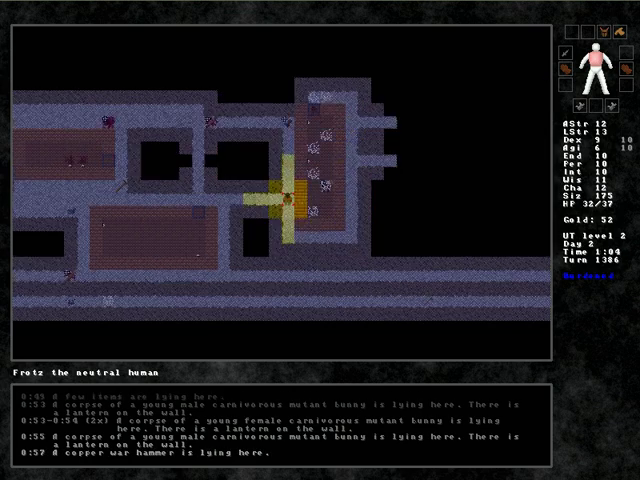
pyautogui.press('Up')
pyautogui.press('Up')
pyautogui.press('Up')
pyautogui.press('Up')
pyautogui.press('Up')
pyautogui.press('Up')
pyautogui.press('Up')
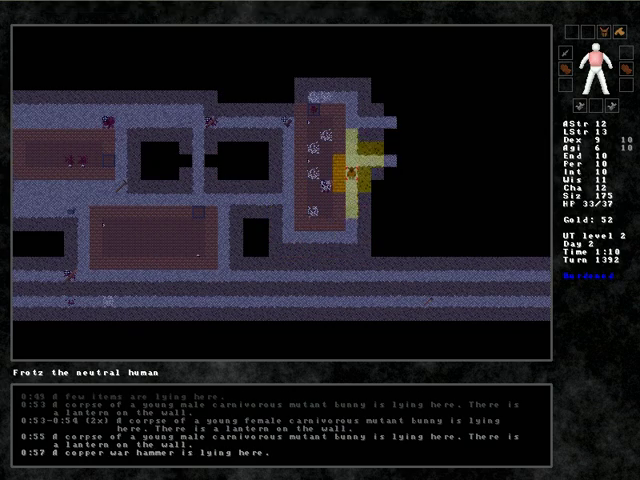
pyautogui.press('Right')
pyautogui.press('Right')
pyautogui.press('Right')
pyautogui.press('Right')
pyautogui.press('Right')
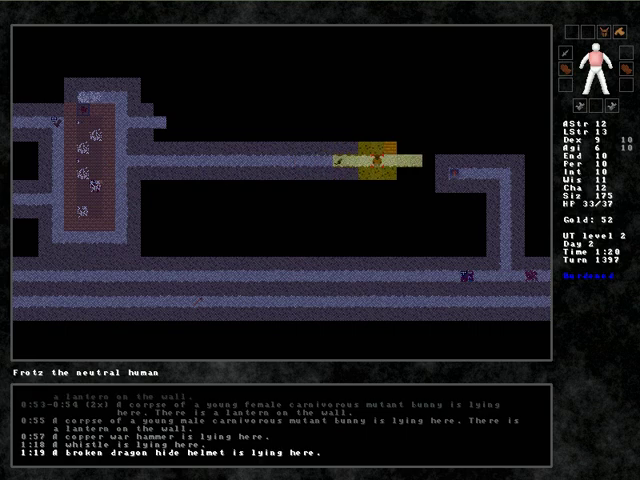
pyautogui.press(',')
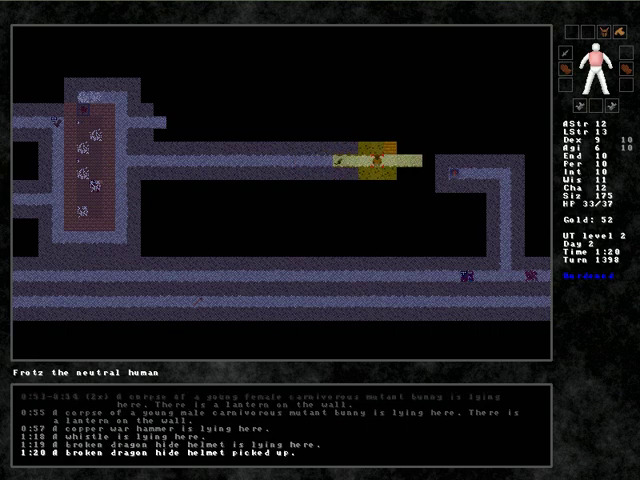
pyautogui.press('Right')
pyautogui.press('Right')
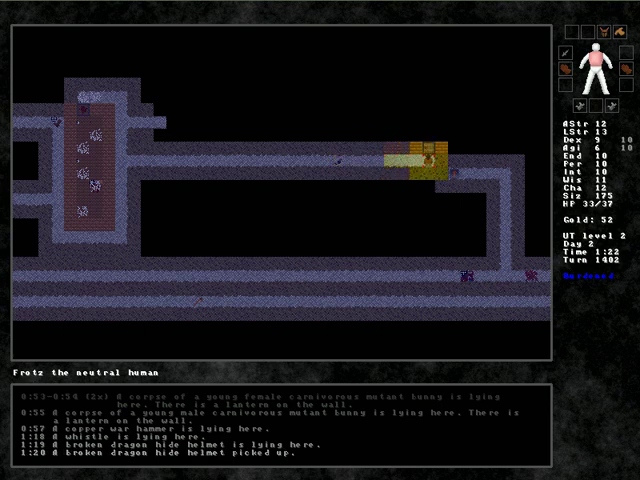
pyautogui.press('Right')
pyautogui.press('Right')
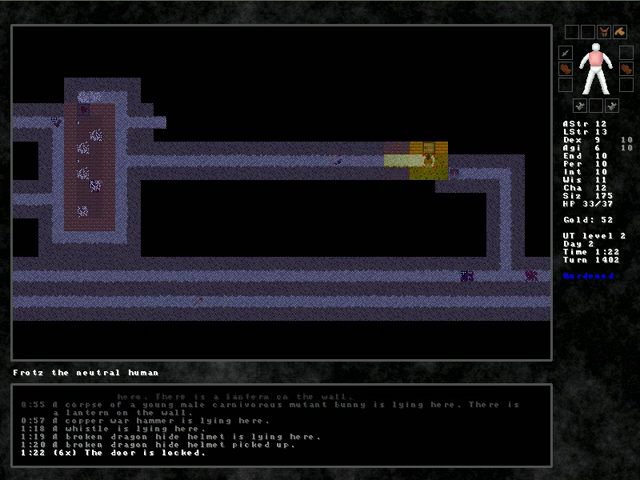
# Kick open the first locked door, cross the room west and kick the second lock.
pyautogui.press('k')
pyautogui.press('Up')
pyautogui.press('k')
pyautogui.press('Up')
pyautogui.press('Up')
pyautogui.press('Up')
pyautogui.press('Up')
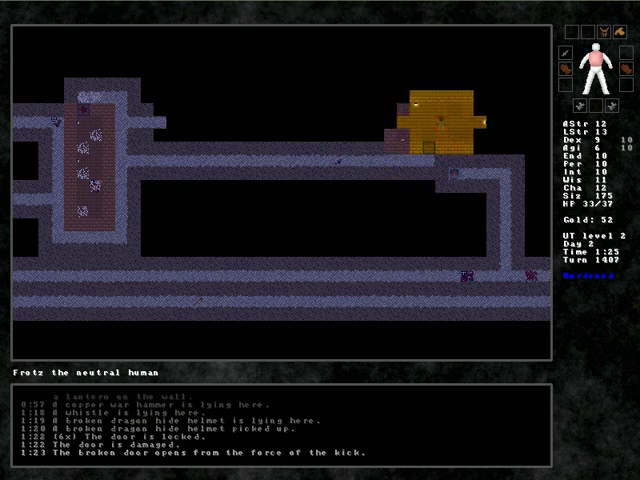
pyautogui.press('Left')
pyautogui.press('Left')
pyautogui.press('Left')
pyautogui.press('Left')
pyautogui.press('Left')
pyautogui.press('Left')
pyautogui.press('Left')
pyautogui.press('Left')
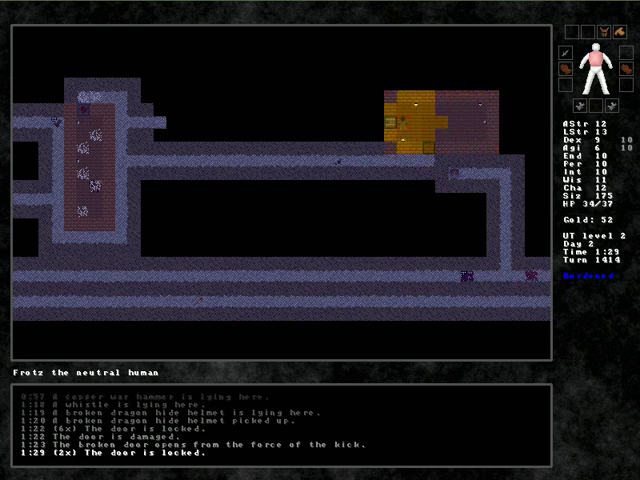
pyautogui.press('k')
pyautogui.press('k')
pyautogui.press('Left')
# Travel west and south through the tunnels to the mutant bunny corpse.
pyautogui.hotkey('shift', 'Left')
pyautogui.press('Down')
pyautogui.press('Down')
pyautogui.press('Down')
pyautogui.press('Down')
pyautogui.press('Down')
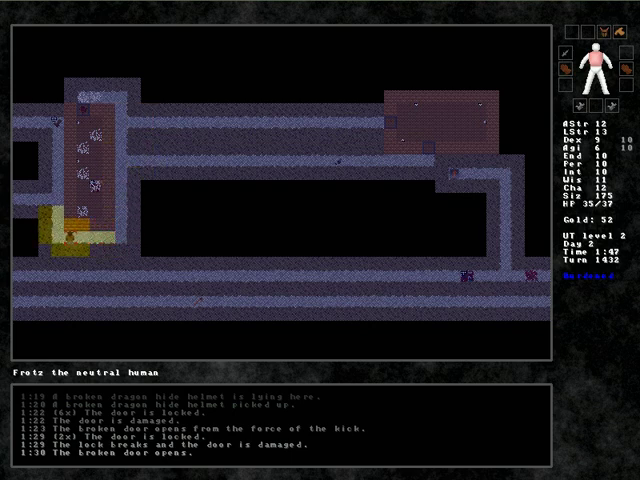
pyautogui.press('Left')
pyautogui.press('Left')
pyautogui.press('Down')
pyautogui.press('Down')
pyautogui.press('Down')
pyautogui.press('Left')
pyautogui.press('Left')
pyautogui.press('Left')
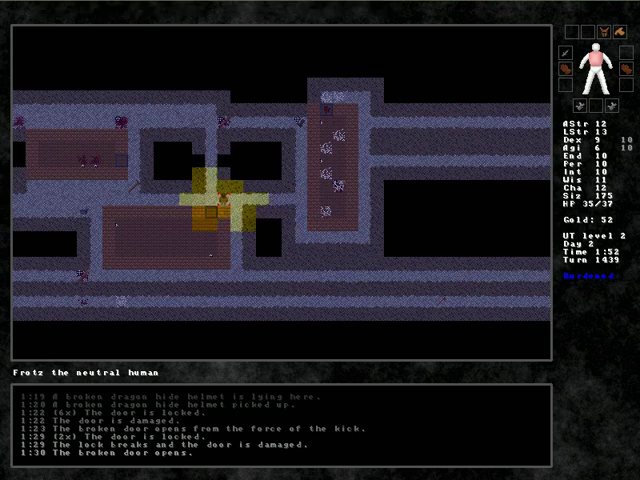
pyautogui.press('Up')
pyautogui.press('Up')
pyautogui.press('Up')
pyautogui.press('Up')
pyautogui.press('Up')
pyautogui.press('Left')
pyautogui.press('Left')
pyautogui.press('Left')
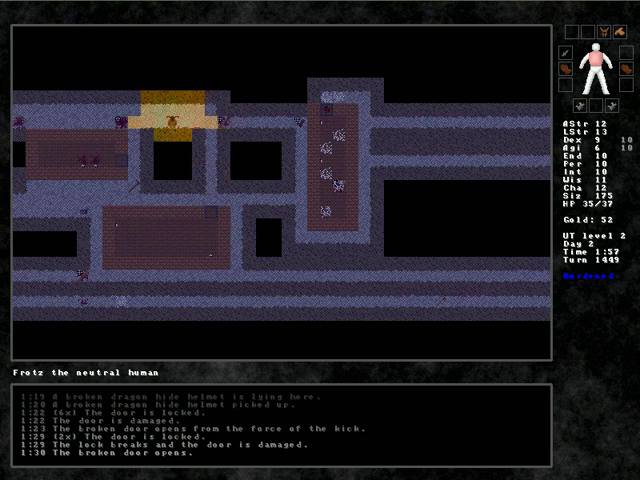
pyautogui.press('Left')
pyautogui.press('Left')
pyautogui.press('Left')
pyautogui.press('Left')
pyautogui.press('Left')
# Walk into the room and kill the large rat.
pyautogui.press('Down')
pyautogui.press('Left')
pyautogui.press('Left')
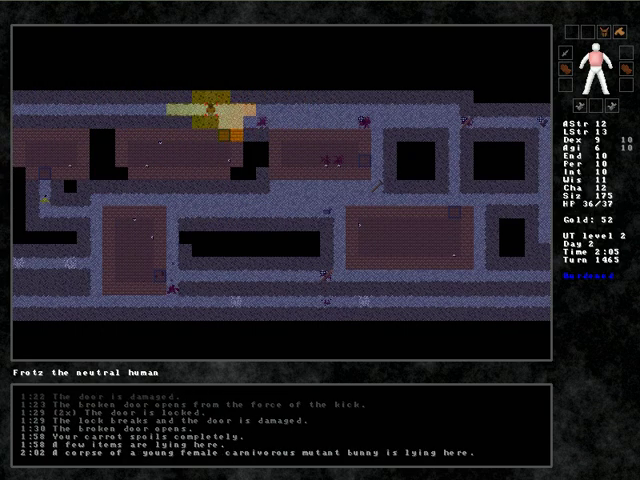
pyautogui.press('Left')
pyautogui.press('Down')
pyautogui.press('Left')
pyautogui.press('Left')
pyautogui.press('Left')
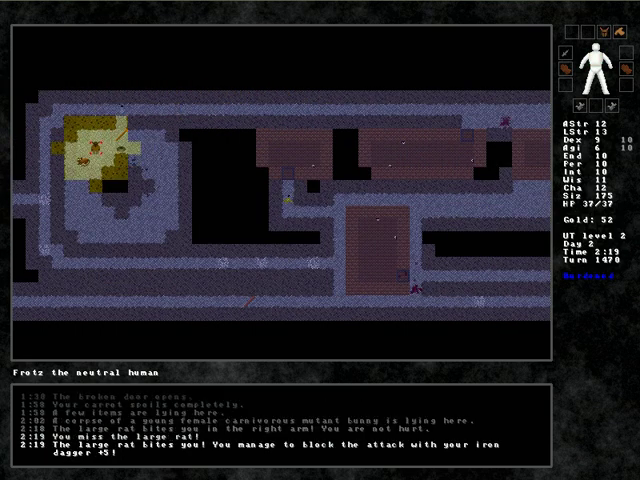
pyautogui.press('Left')
pyautogui.press('Left')
pyautogui.press('Left')
pyautogui.press('Left')
pyautogui.press('Left')
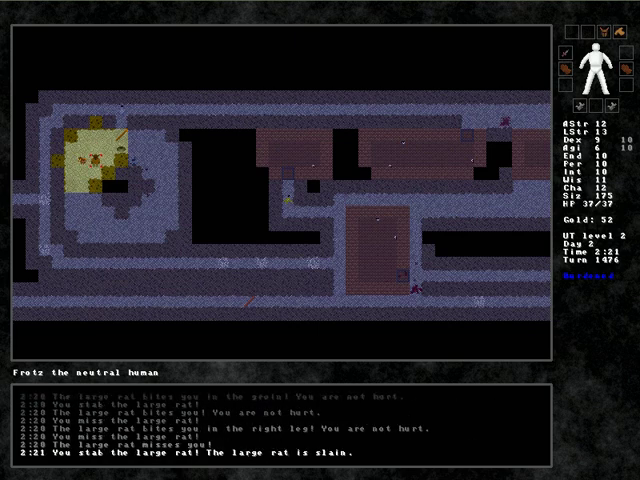
pyautogui.press('Down')
pyautogui.press('Down')
pyautogui.press('Down')
pyautogui.press('Left')
# Walk north, east, south and back north to the granite stairway and descend.
pyautogui.press('Up')
pyautogui.press('Up')
pyautogui.press('Up')
pyautogui.press('Up')
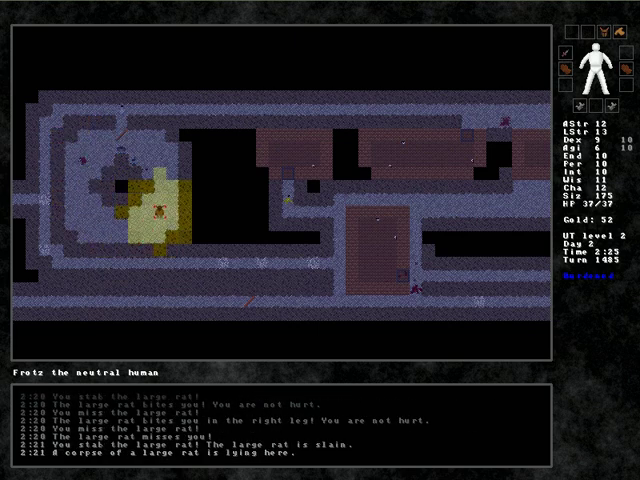
pyautogui.press('Up')
pyautogui.press('Up')
pyautogui.press('Right')
pyautogui.press('Right')
pyautogui.press('Right')
pyautogui.press('Right')
pyautogui.press('Right')
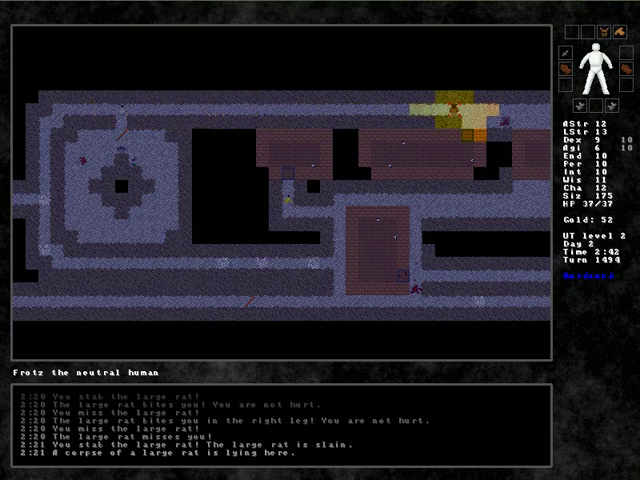
pyautogui.press('Right')
pyautogui.press('Right')
pyautogui.press('Right')
pyautogui.press('Right')
pyautogui.press('Right')
pyautogui.press('Right')
pyautogui.press('Down')
pyautogui.press('Down')
pyautogui.press('Down')
pyautogui.press('Down')
pyautogui.press('Down')
pyautogui.press('Down')
pyautogui.press('Down')
pyautogui.press('Down')
pyautogui.press('Down')
pyautogui.press('Down')
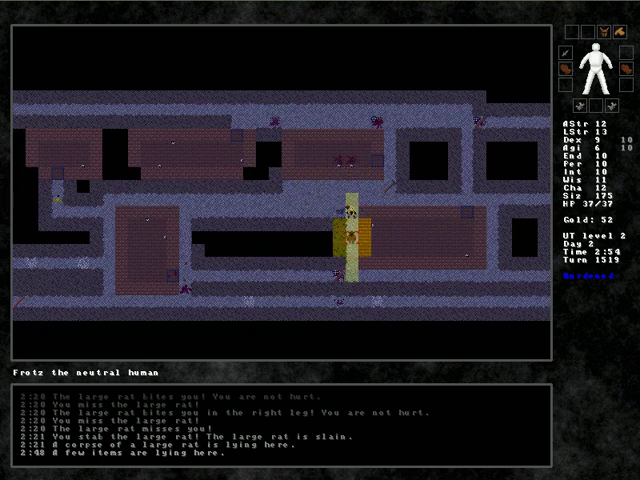
pyautogui.press('Down')
pyautogui.press('Down')
pyautogui.press('Down')
pyautogui.press('Right')
pyautogui.press('Right')
pyautogui.press('Right')
pyautogui.press('Right')
pyautogui.press('Right')
pyautogui.press('Right')
pyautogui.press('Right')
pyautogui.press('Right')
pyautogui.press('Right')
pyautogui.press('Right')
pyautogui.press('Right')
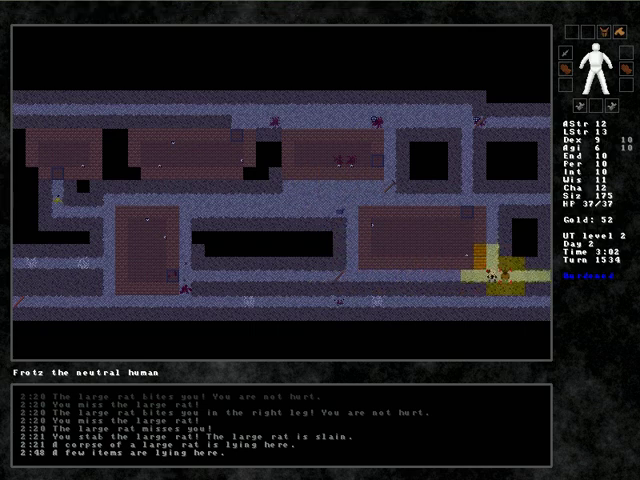
pyautogui.press('Right')
pyautogui.press('Right')
pyautogui.press('Right')
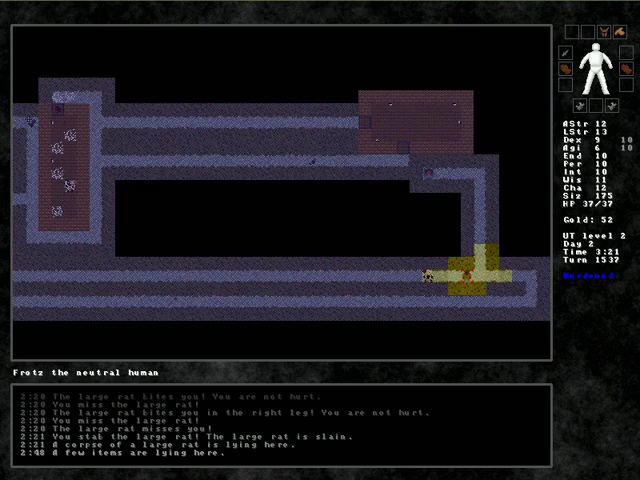
pyautogui.press('Up')
pyautogui.press('Up')
pyautogui.press('Up')
pyautogui.press('Up')
pyautogui.press('Up')
pyautogui.press('Up')
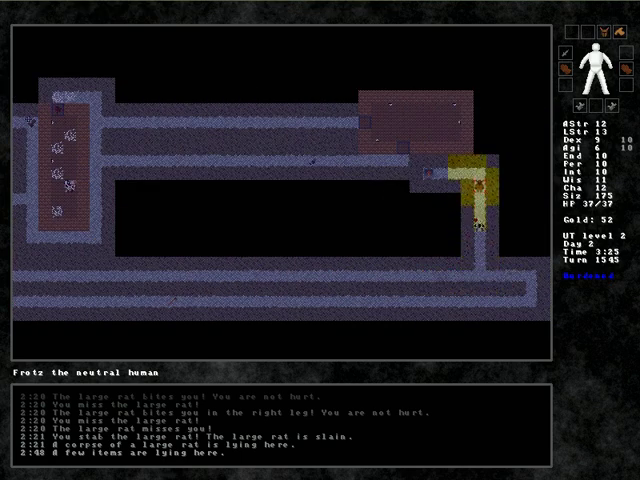
pyautogui.press('Left')
pyautogui.press('Left')
pyautogui.press('Left')
pyautogui.press('Left')
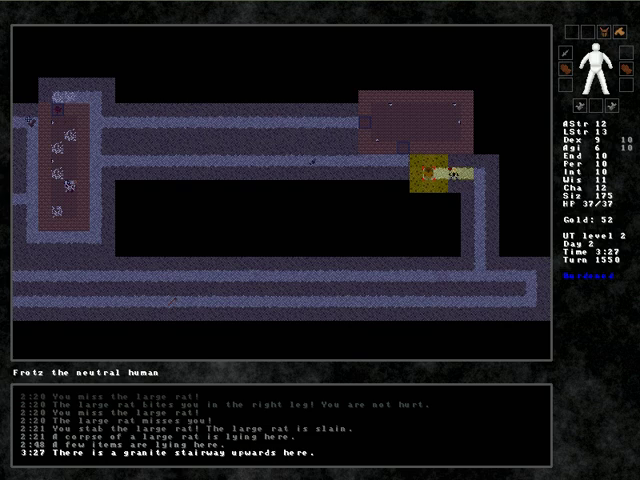
pyautogui.press('>')
# Take the stairway to tunnel level 3, briefly going back up and returning.
pyautogui.press('less')
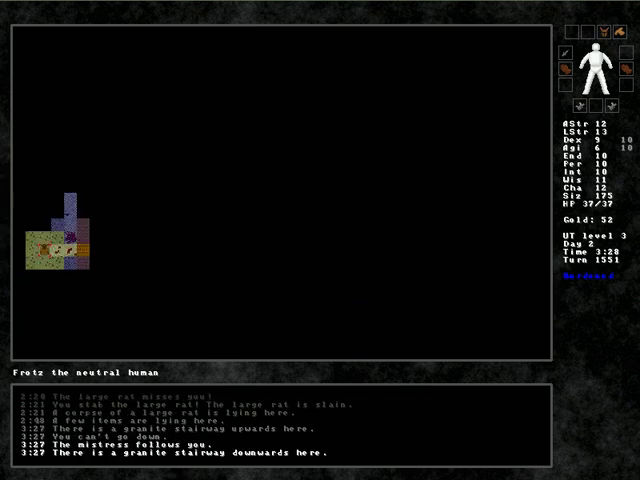
pyautogui.press('>')
pyautogui.press('less')
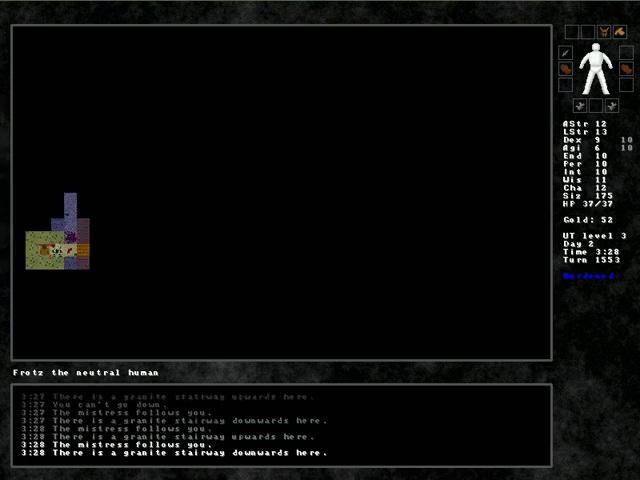
# Put on the full copper helmet in the head slot and walk north.
pyautogui.press('i')
pyautogui.press('a')
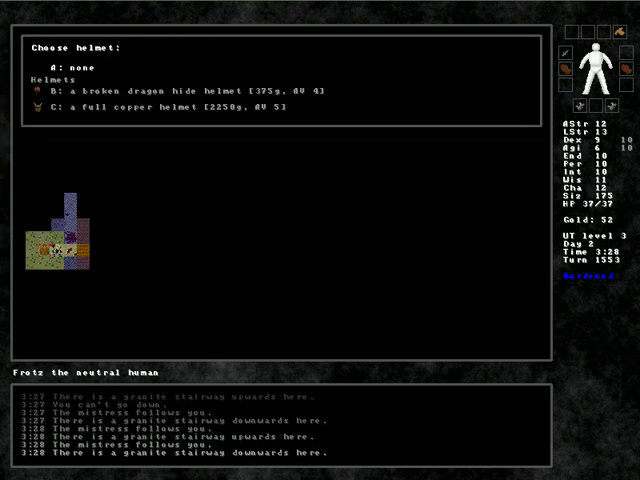
pyautogui.press('c')
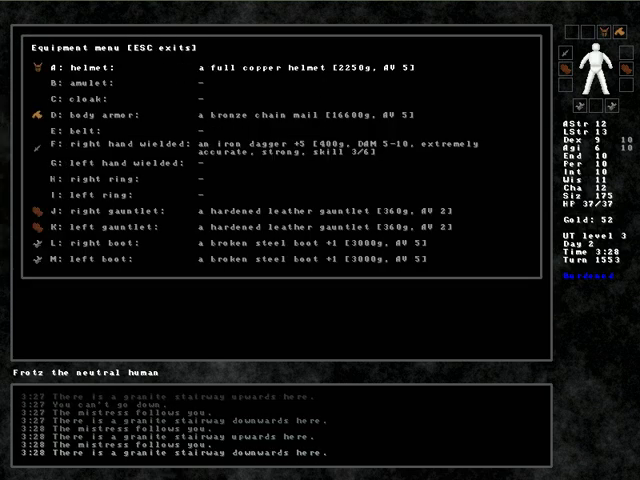
pyautogui.press('Escape')
pyautogui.press('Up')
pyautogui.press('Up')
pyautogui.press('Up')
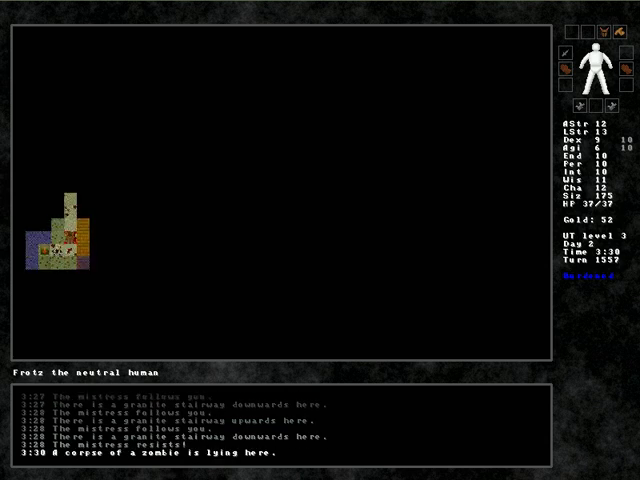
pyautogui.press('Up')
pyautogui.press('Up')
pyautogui.press('Up')
pyautogui.press('Up')
pyautogui.press('Up')
# Walk east and south along the corridor to the locked door as the mistress kills monsters.
pyautogui.press('Right')
pyautogui.press('Right')
pyautogui.press('Right')
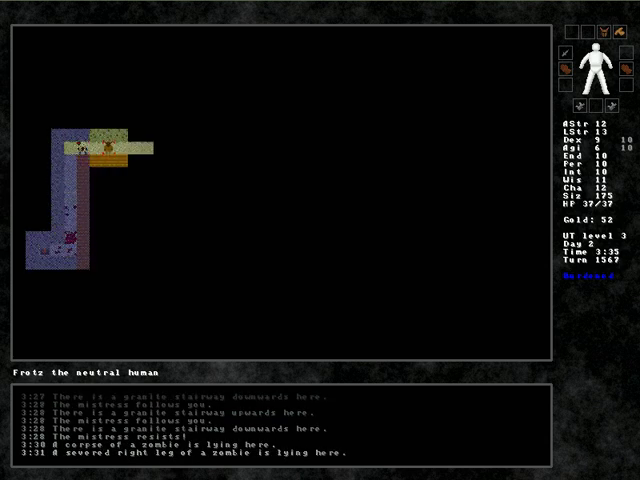
pyautogui.press('Right')
pyautogui.press('Right')
pyautogui.press('Right')
pyautogui.press('Right')
pyautogui.press('Right')
pyautogui.press('Right')
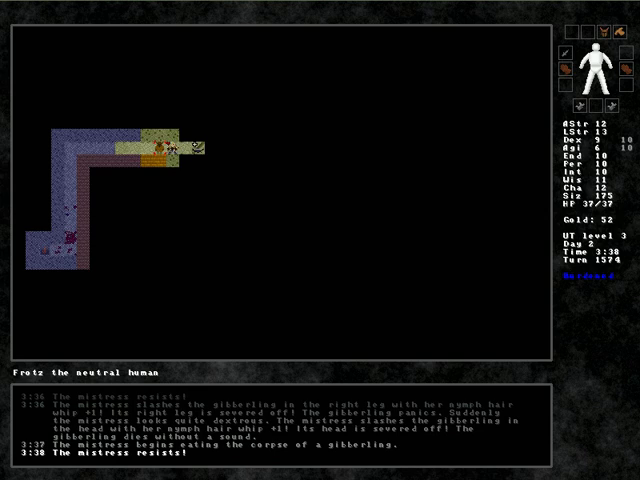
pyautogui.press('Right')
pyautogui.press('Right')
pyautogui.press('Right')
pyautogui.press('Right')
pyautogui.press('Right')
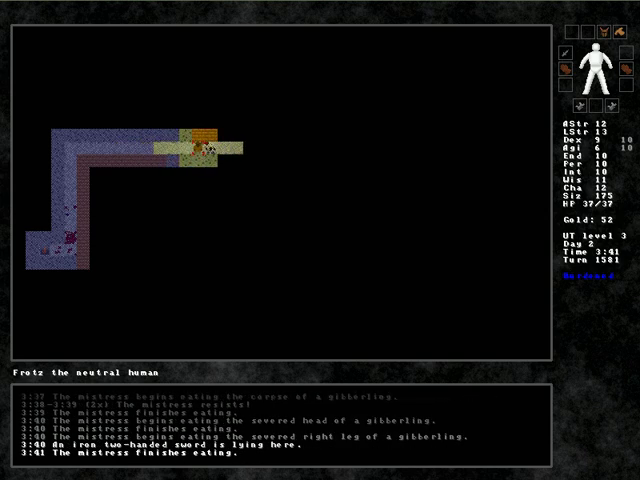
pyautogui.press('Right')
pyautogui.press('Right')
pyautogui.press('Right')
pyautogui.press('Right')
pyautogui.press('Right')
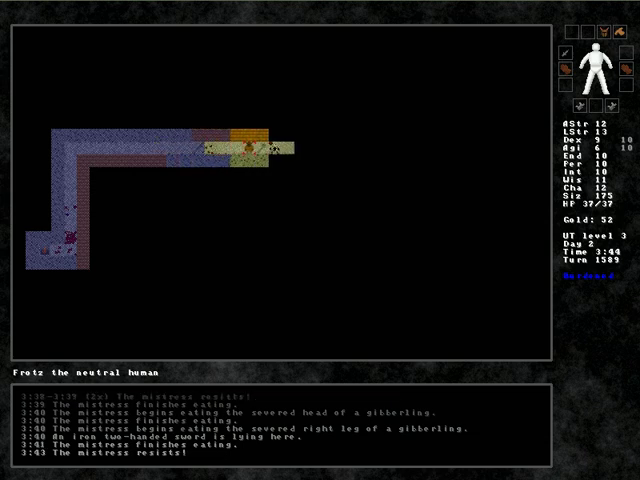
pyautogui.press('Right')
pyautogui.press('Right')
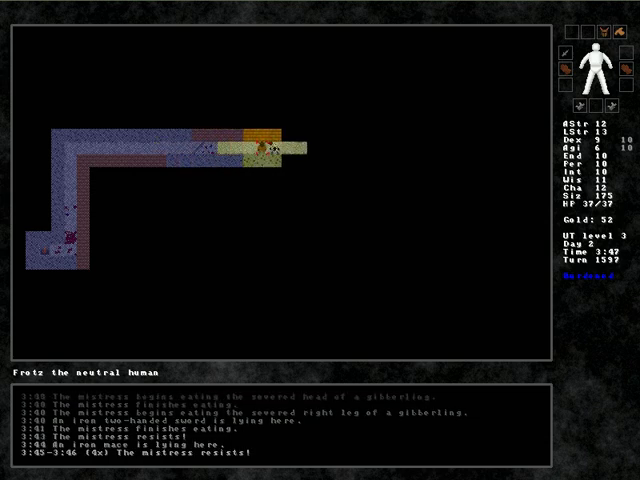
pyautogui.press('Right')
pyautogui.press('Right')
pyautogui.press('Right')
pyautogui.press('Right')
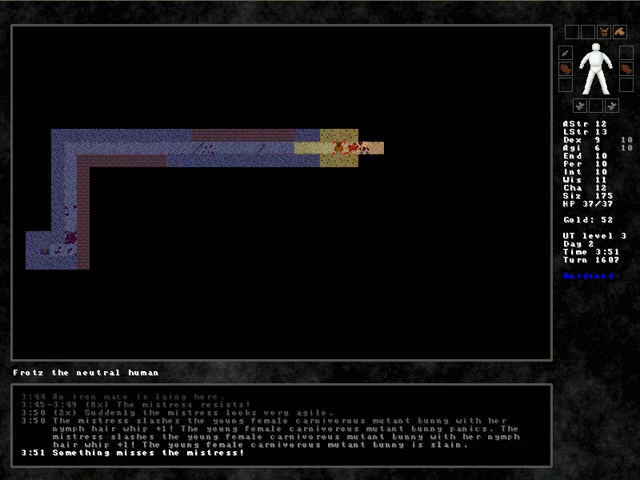
pyautogui.press('Right')
pyautogui.press('Right')
pyautogui.press('Right')
pyautogui.press('Right')
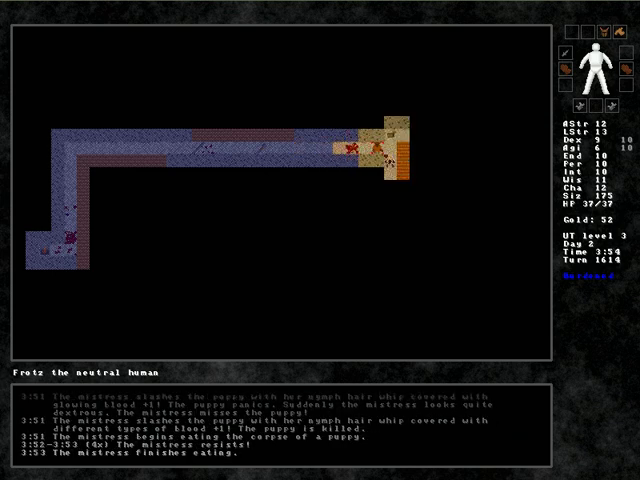
pyautogui.press('Right')
pyautogui.press('Right')
pyautogui.press('Down')
pyautogui.press('Down')
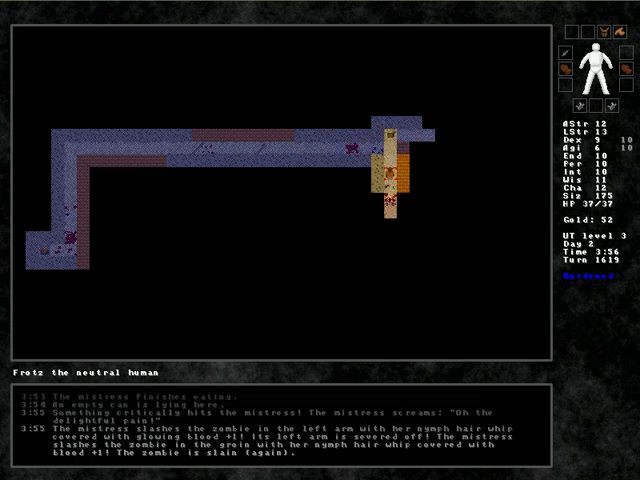
pyautogui.press('Down')
pyautogui.press('Down')
pyautogui.press('Down')
pyautogui.press('Right')
pyautogui.press('Right')
pyautogui.press('Right')
pyautogui.press('Right')
pyautogui.press('Right')
pyautogui.press('Right')
pyautogui.press('Right')
pyautogui.press('Right')
pyautogui.press('Right')
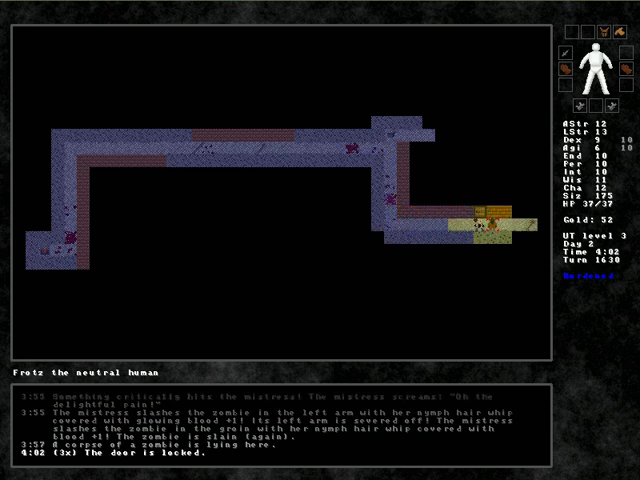
pyautogui.press('Right')
# Enter the opened room and pick up the banana.
pyautogui.press('Up')
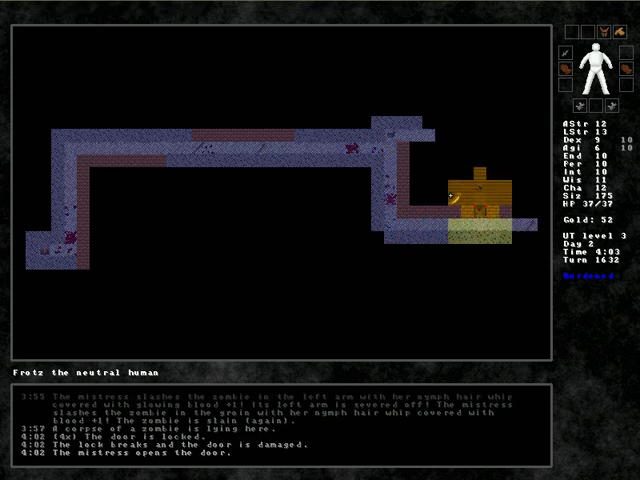
pyautogui.press('Up')
pyautogui.press('Up')
pyautogui.press(',')
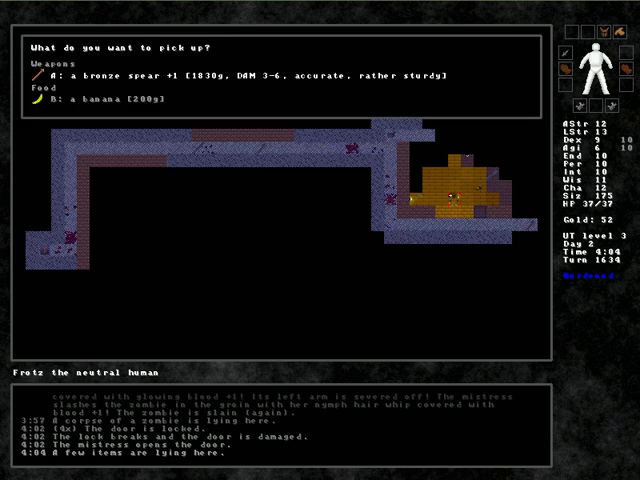
pyautogui.press('b')
pyautogui.press('Escape')
# Cross the room and pick up a whistle.
pyautogui.press('Right')
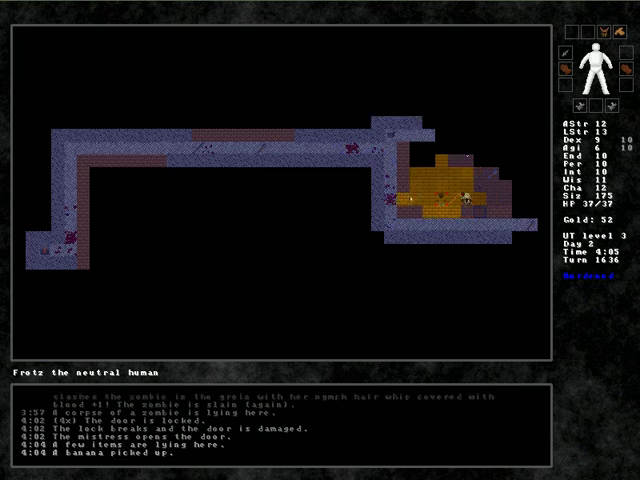
pyautogui.press('Right')
pyautogui.press('Right')
pyautogui.press('Up')
pyautogui.press('Up')
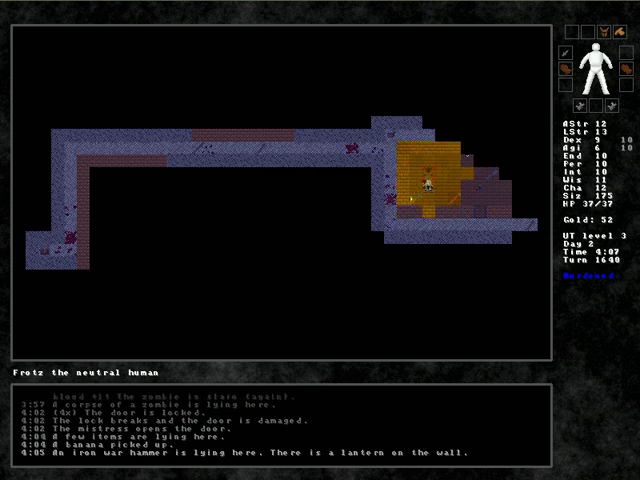
pyautogui.press('Right')
pyautogui.press('Right')
pyautogui.press('Right')
pyautogui.press('Right')
pyautogui.press('Right')
pyautogui.press('Down')
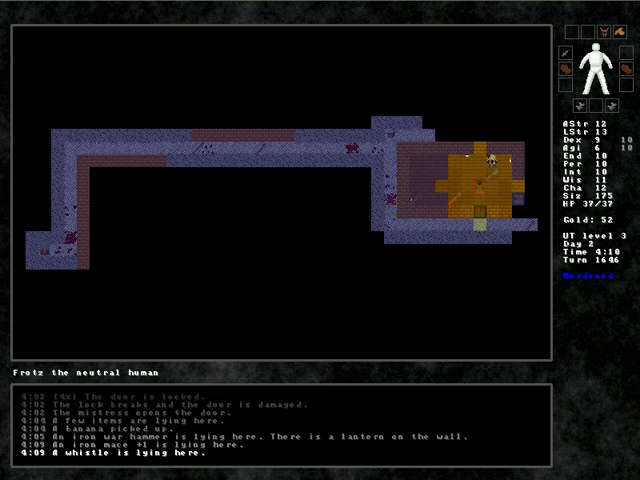
pyautogui.press('Right')
pyautogui.press('Right')
pyautogui.press(',')
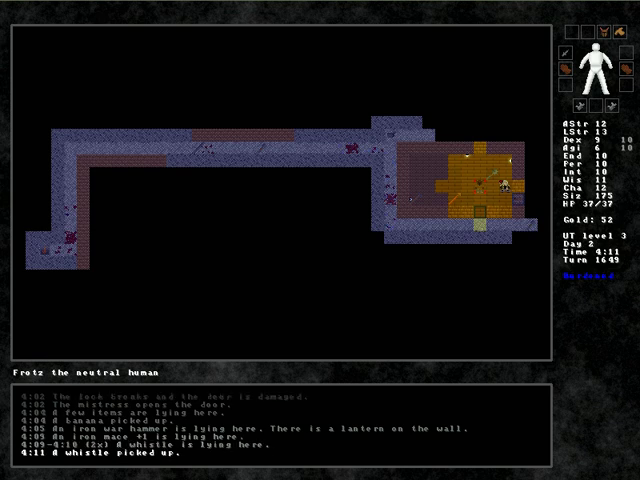
# Eat the banana after glancing at the reading list.
pyautogui.press('r')
pyautogui.press('Escape')
pyautogui.press('e')
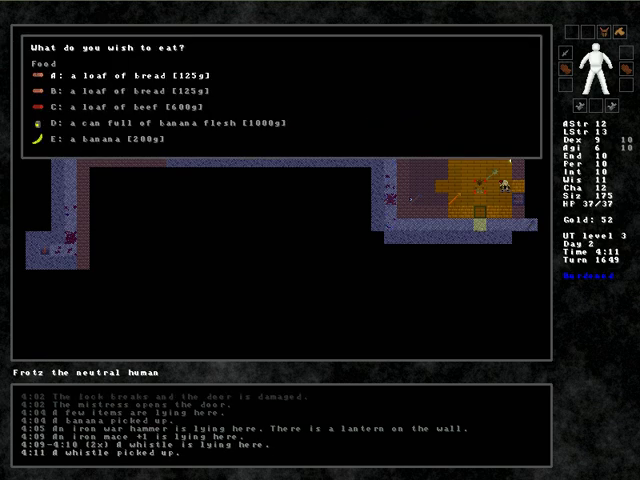
pyautogui.press('e')
# Leave the room and head east along the lower corridor.
pyautogui.press('Left')
pyautogui.press('Left')
pyautogui.press('Left')
pyautogui.press('Down')
pyautogui.press('Down')
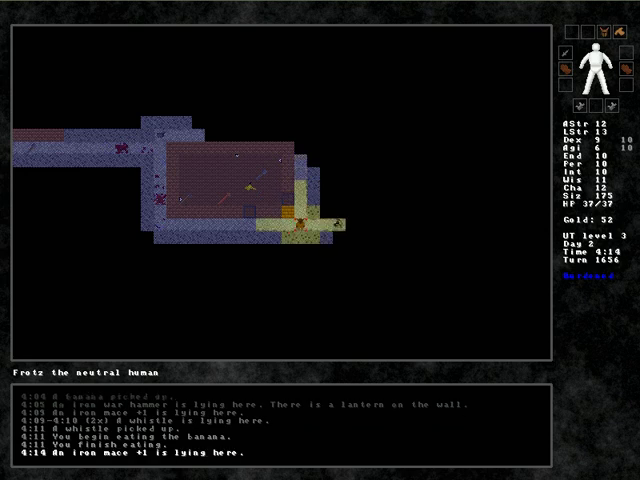
pyautogui.press('Right')
pyautogui.press('Right')
pyautogui.press('Right')
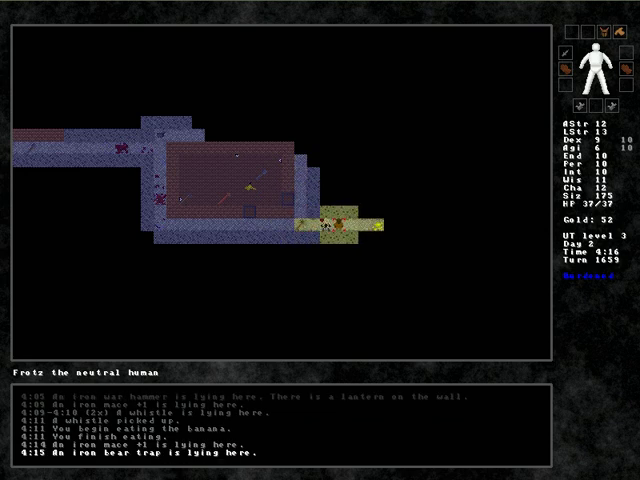
pyautogui.press('Right')
pyautogui.press('Right')
pyautogui.press('Right')
pyautogui.press('Right')
pyautogui.press('Right')
pyautogui.press('Right')
pyautogui.press('Right')
pyautogui.press('Right')
# Head north, pick up the scroll of taming and fight the carnivorous plant.
pyautogui.press('Right')
pyautogui.press('Right')
pyautogui.press('Right')
pyautogui.press('Right')
pyautogui.press('Right')
pyautogui.press('Right')
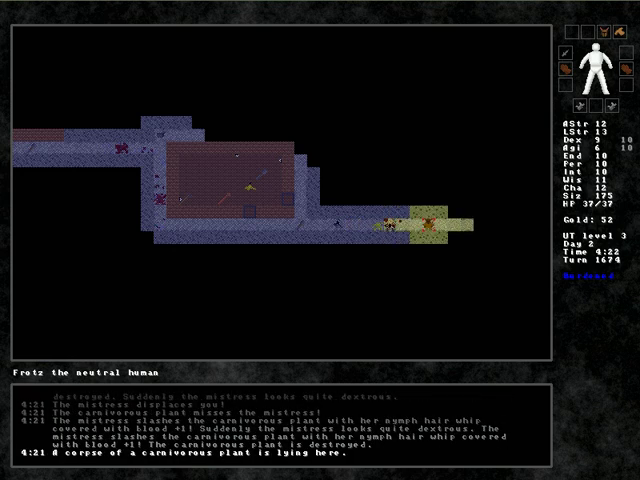
pyautogui.press('Right')
pyautogui.press('Right')
pyautogui.press('Right')
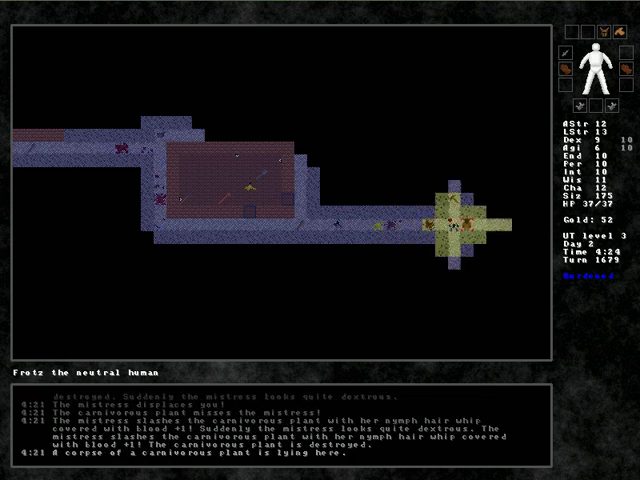
pyautogui.press('Up')
pyautogui.press('Up')
pyautogui.press('Up')
pyautogui.press('Up')
pyautogui.press('Up')
pyautogui.press('Up')
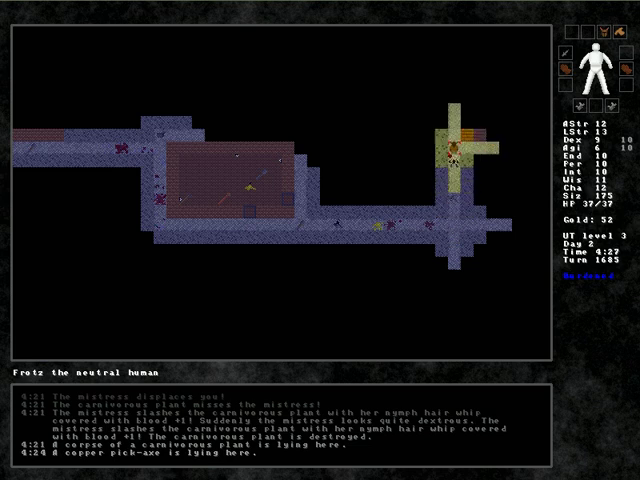
pyautogui.press('Up')
pyautogui.press('Up')
pyautogui.press('Up')
pyautogui.press('Up')
pyautogui.press('Up')
pyautogui.press('Up')
pyautogui.press('Up')
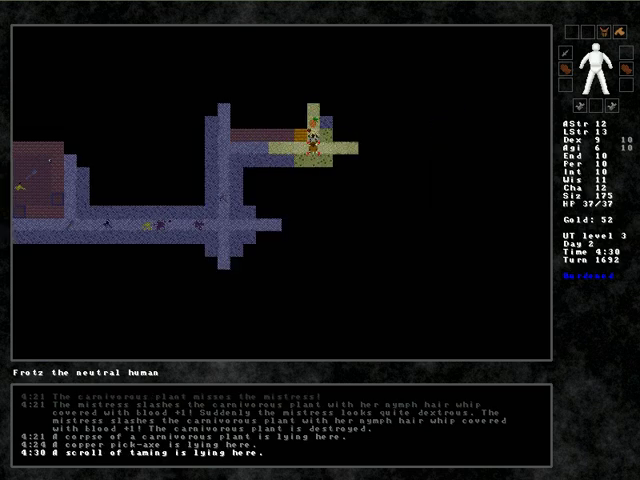
pyautogui.press(',')
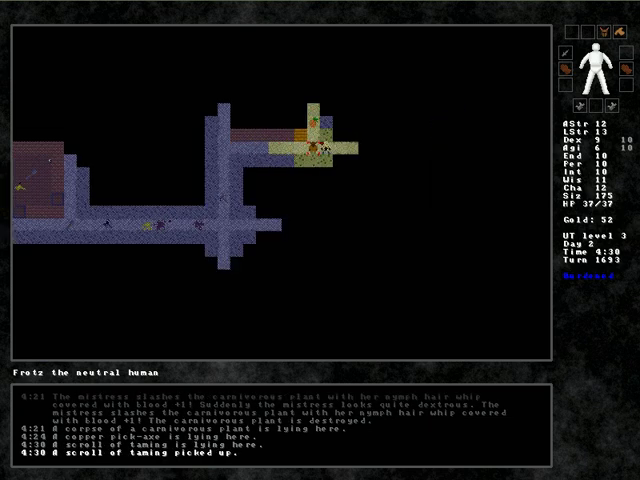
pyautogui.press('Up')
pyautogui.press('Up')
pyautogui.press('Up')
pyautogui.press('Up')
pyautogui.press('Up')
pyautogui.press('Up')
pyautogui.press('Up')
pyautogui.press('Up')
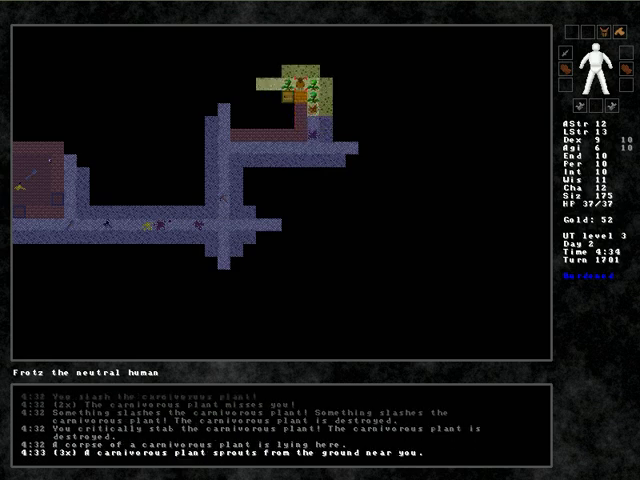
pyautogui.press('Up')
pyautogui.press('Up')
pyautogui.press('Up')
pyautogui.press('Up')
pyautogui.press('Up')
pyautogui.press('Up')
pyautogui.press('Up')
pyautogui.press('Up')
pyautogui.press('Up')
pyautogui.press('Up')
pyautogui.press('Up')
pyautogui.press('Up')
pyautogui.press('Up')
pyautogui.press('Up')
# Pick up the carrot in the northwest room and head back toward the east corridor.
pyautogui.press('Left')
pyautogui.press('Left')
pyautogui.press('Left')
pyautogui.press('Left')
pyautogui.press('Left')
pyautogui.press('Left')
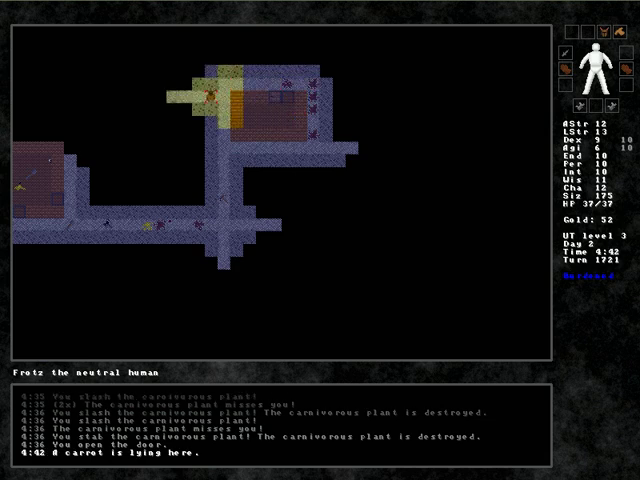
pyautogui.press(',')
pyautogui.press('Down')
pyautogui.press('Right')
pyautogui.press('Down')
pyautogui.press('Right')
pyautogui.press('Right')
pyautogui.press('Right')
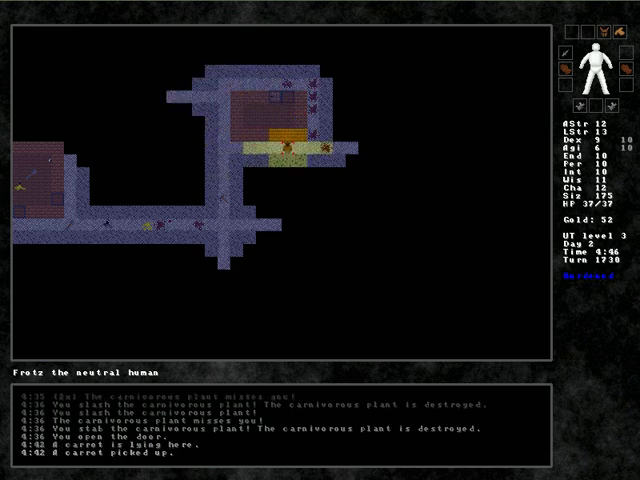
pyautogui.press('Right')
pyautogui.press('Right')
pyautogui.press('Right')
pyautogui.press('Right')
pyautogui.press('Right')
pyautogui.press('Right')
pyautogui.press('Down')
pyautogui.press('Down')
pyautogui.press('Down')
pyautogui.press('Down')
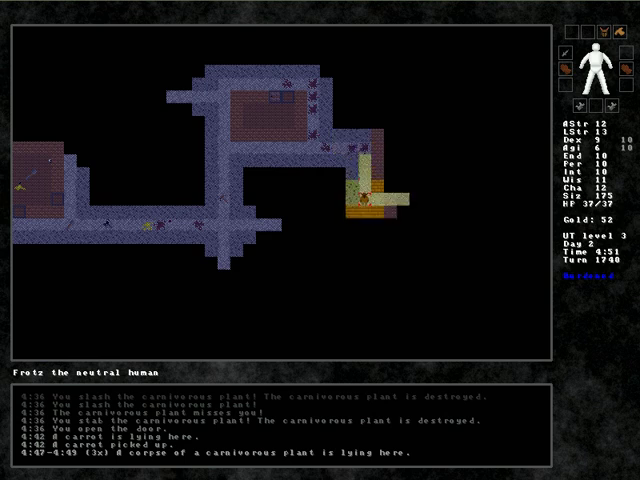
pyautogui.press('Right')
pyautogui.press('Right')
# Pass through the yellow room and return west toward the upper room.
pyautogui.press('Up')
pyautogui.press('Up')
pyautogui.press('Up')
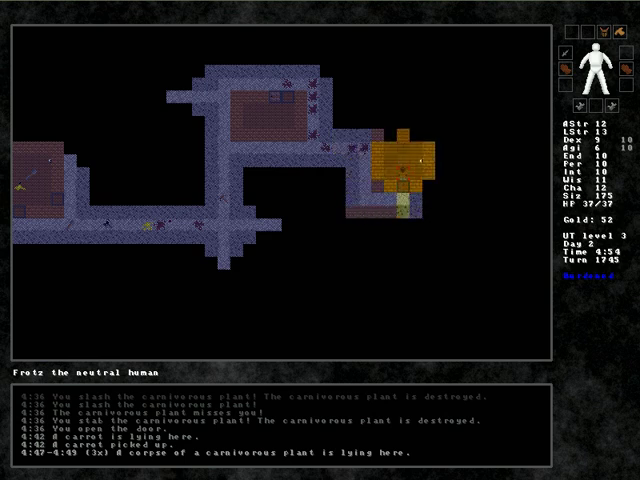
pyautogui.press('Up')
pyautogui.press('Up')
pyautogui.press('Down')
pyautogui.press('Down')
pyautogui.press('Down')
pyautogui.press('Down')
pyautogui.press('Down')
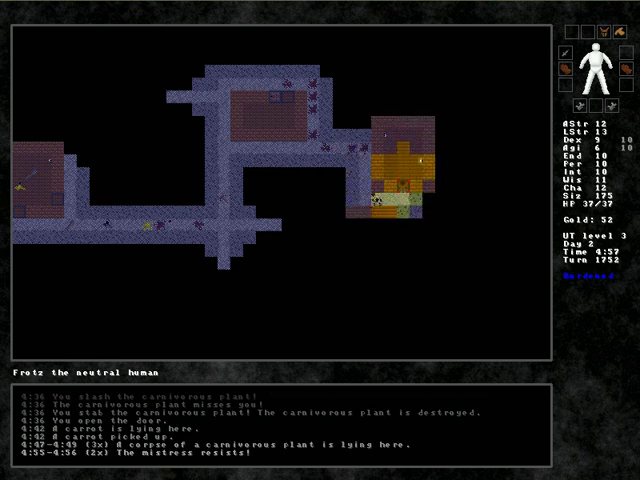
pyautogui.press('Left')
pyautogui.press('Left')
pyautogui.press('Up')
pyautogui.press('Left')
pyautogui.press('Left')
pyautogui.press('Left')
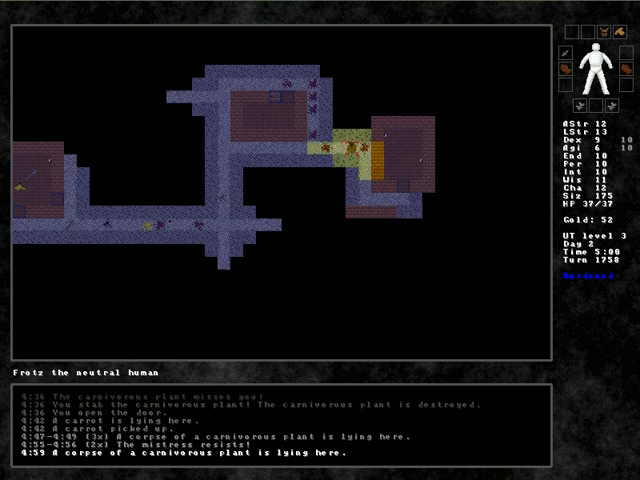
pyautogui.press('Left')
pyautogui.press('Left')
pyautogui.press('Left')
pyautogui.press('Left')
pyautogui.press('Left')
pyautogui.press('Left')
pyautogui.press('Left')
pyautogui.press('Left')
pyautogui.press('Left')
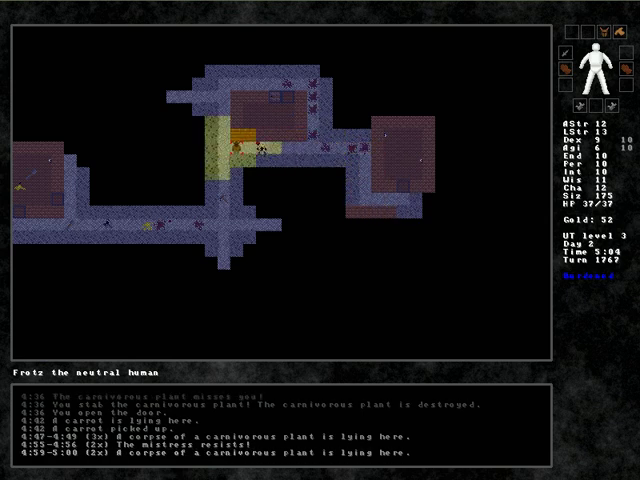
pyautogui.press('Up')
pyautogui.press('Up')
pyautogui.press('Up')
pyautogui.press('Up')
# Struggle west in the bear trap and kill the carnivorous plant.
pyautogui.press('Left')
pyautogui.press('Left')
pyautogui.press('Left')
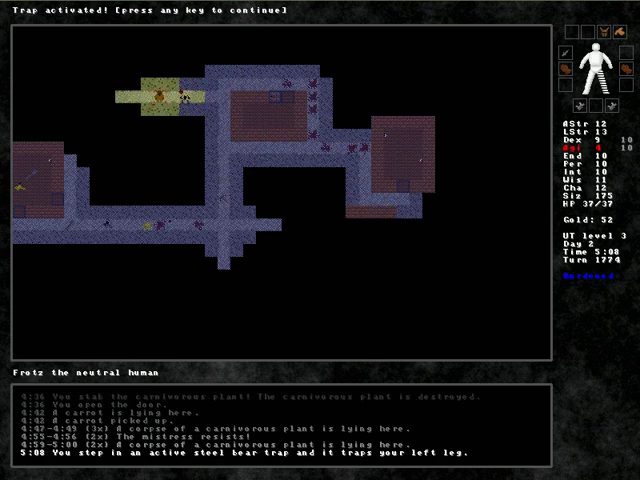
pyautogui.press('space')
pyautogui.press('Left')
pyautogui.press('Left')
pyautogui.press('Left')
pyautogui.press('Left')
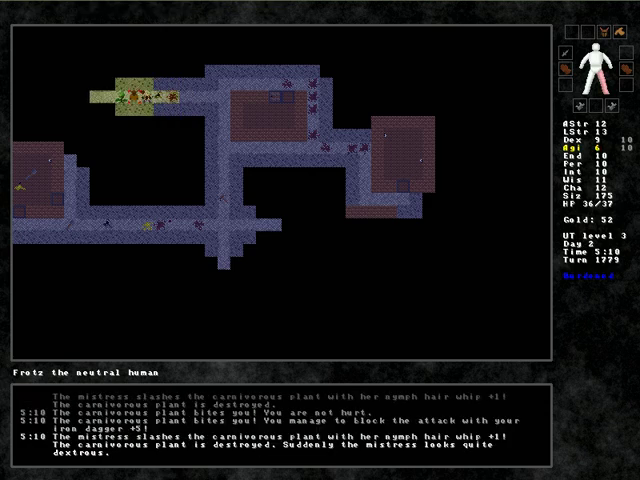
pyautogui.press('Left')
pyautogui.press('Left')
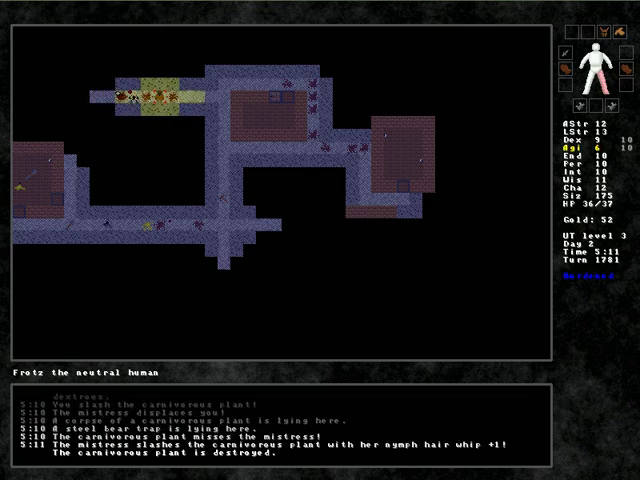
pyautogui.press('Left')
pyautogui.press('Left')
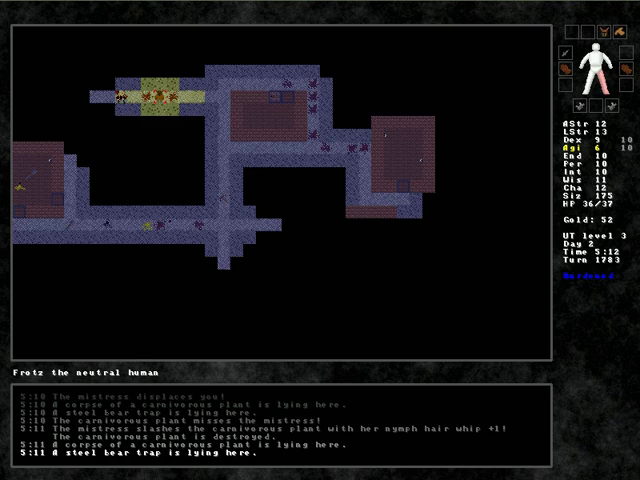
pyautogui.press('Left')
pyautogui.press('Left')
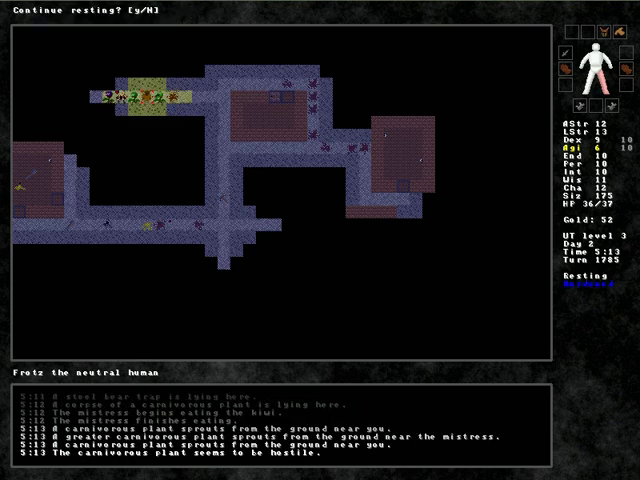
pyautogui.press('Left')
# Rest until Frotz is back to full hit points.
pyautogui.press('Left')
pyautogui.press('Left')
pyautogui.press('Left')
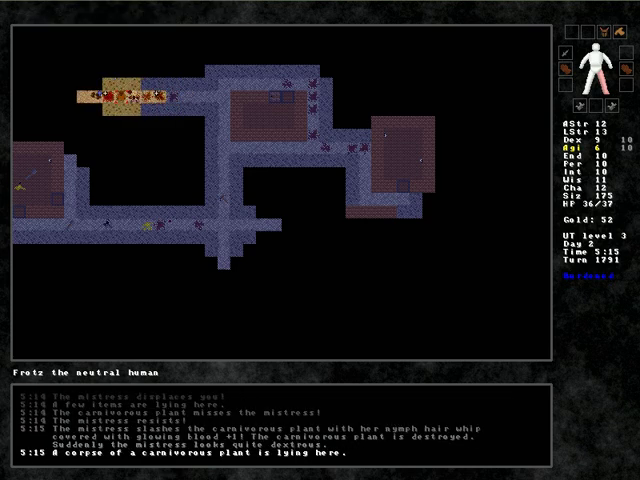
pyautogui.press('Left')
pyautogui.press('Left')
pyautogui.press('Left')
pyautogui.press('Left')
pyautogui.press('h')
pyautogui.press('Left')
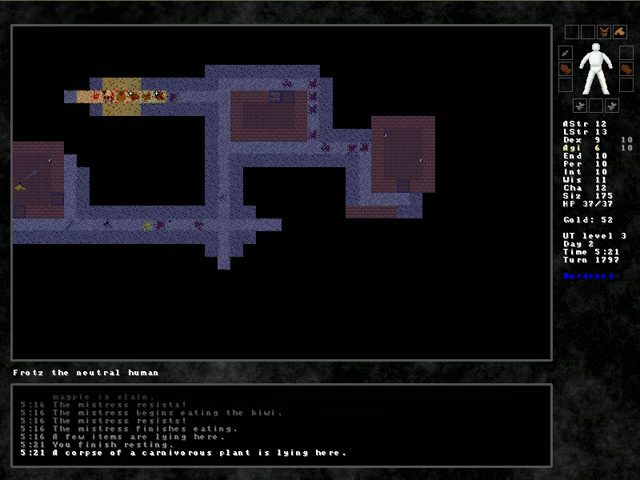
pyautogui.press('Right')
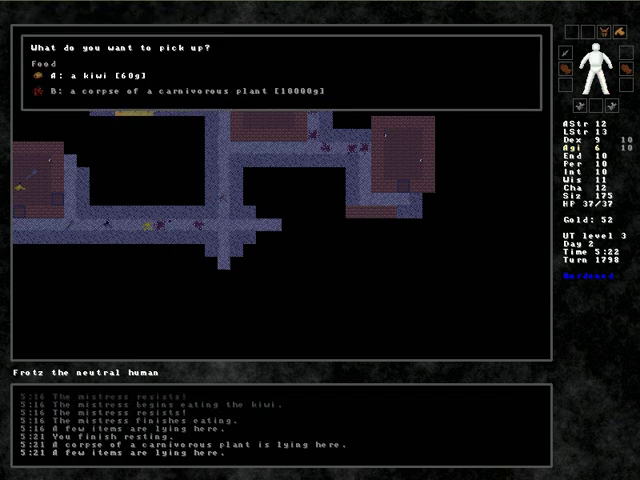
# Pick up and eat the kiwi while the mistress eats.
pyautogui.press('a')
pyautogui.press('E')
pyautogui.press('a')
pyautogui.press('Left')
pyautogui.press('Right')
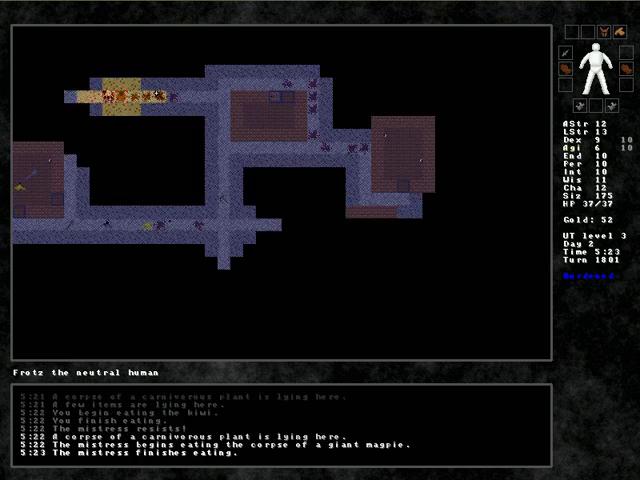
pyautogui.press('Left')
pyautogui.press('Left')
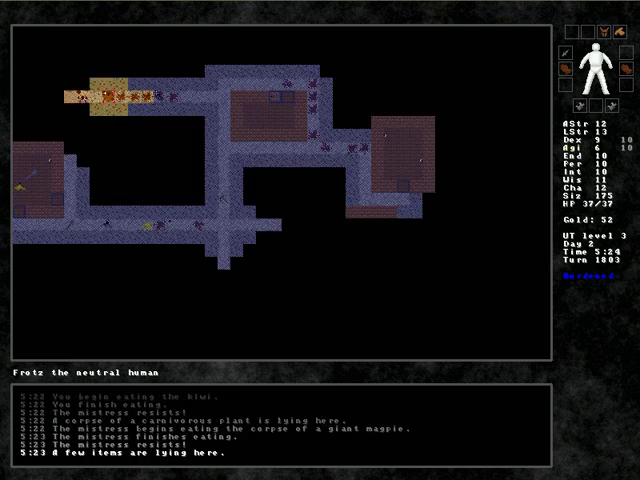
# Check the items lying here, then walk west and north to the horn of bravery.
pyautogui.press('Escape')
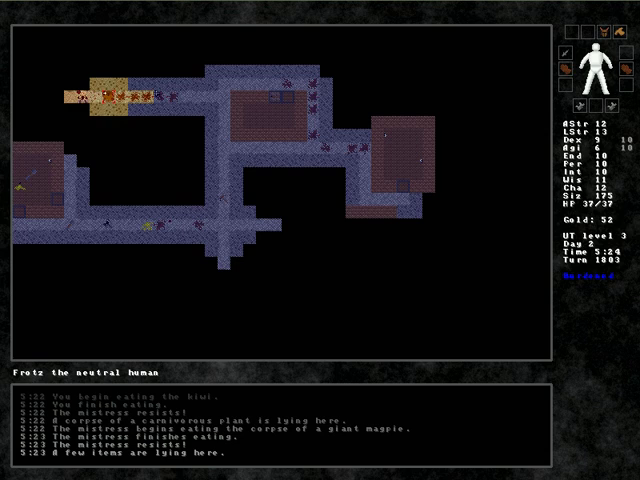
pyautogui.press('Escape')
pyautogui.press('Left')
pyautogui.press('Left')
pyautogui.press('Up')
pyautogui.press('Up')
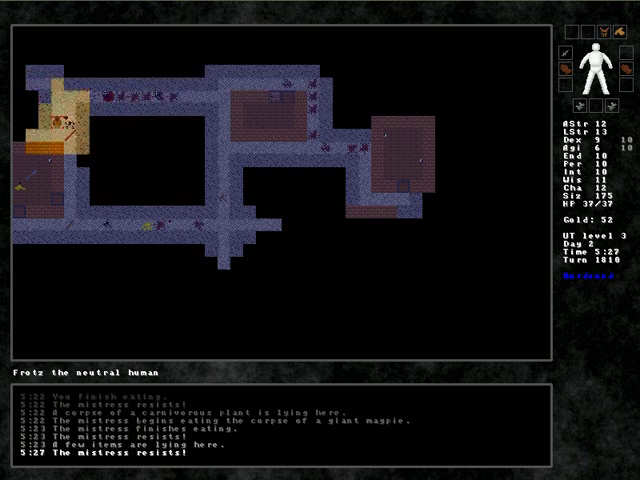
pyautogui.press('Up')
pyautogui.press('Left')
pyautogui.press('Left')
pyautogui.press('Left')
pyautogui.press('Left')
pyautogui.press('Left')
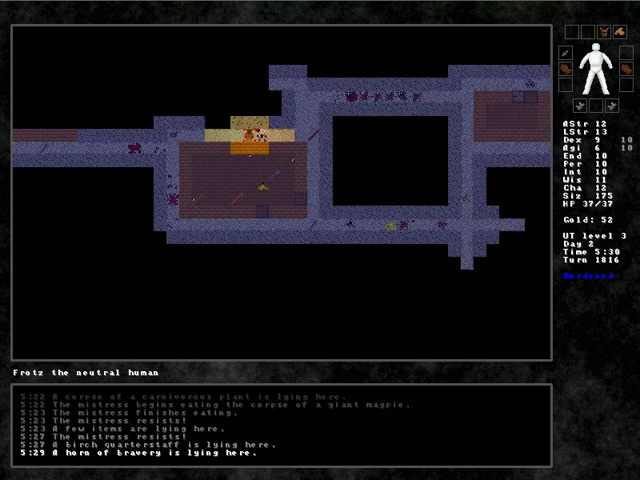
# Pick up and blow the horn of bravery, then wait a few turns.
pyautogui.press(',')
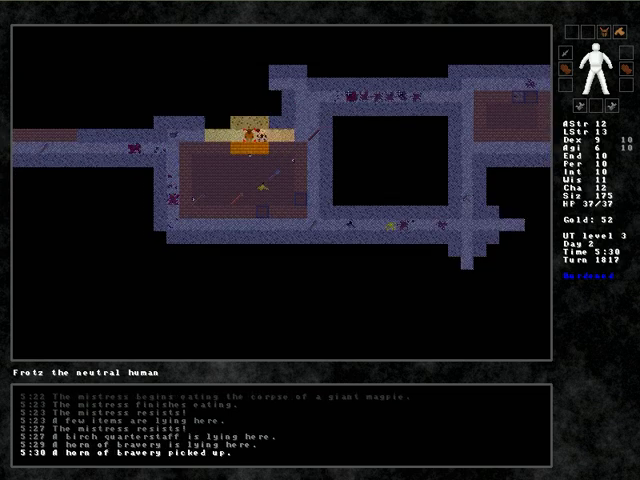
pyautogui.press('a')
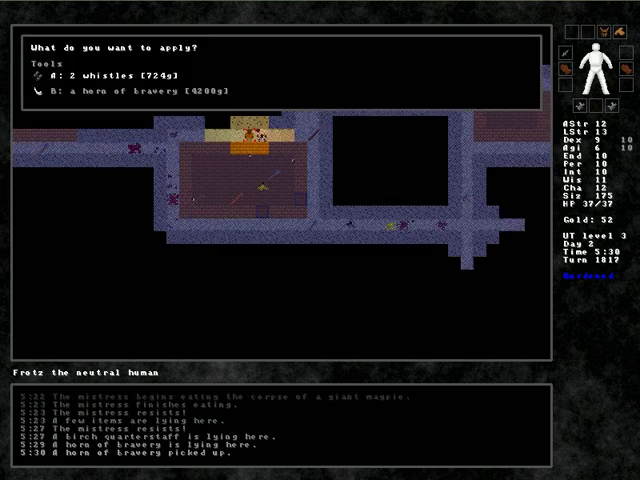
pyautogui.press('b')
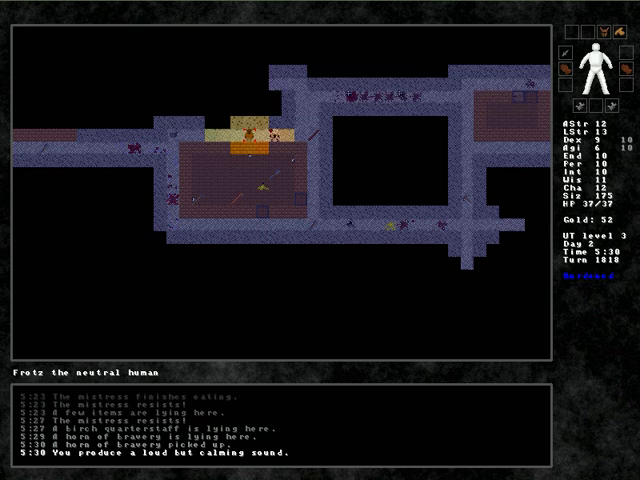
pyautogui.press('.')
pyautogui.press('.')
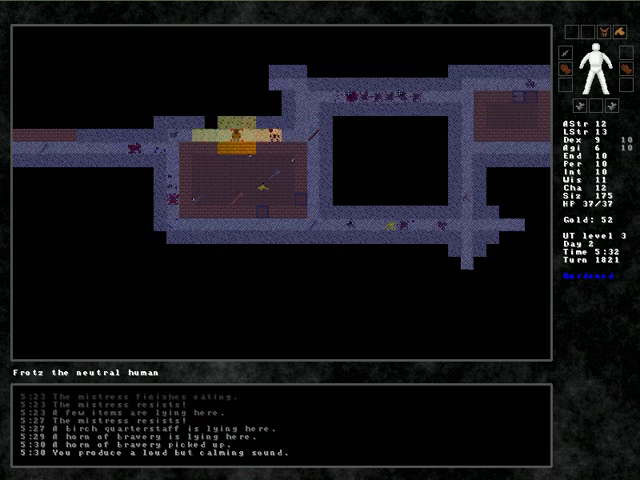
pyautogui.press('.')
pyautogui.press('.')
# Walk north and west past the plant and pick up the steel helmet +1.
pyautogui.press('Up')
pyautogui.press('Up')
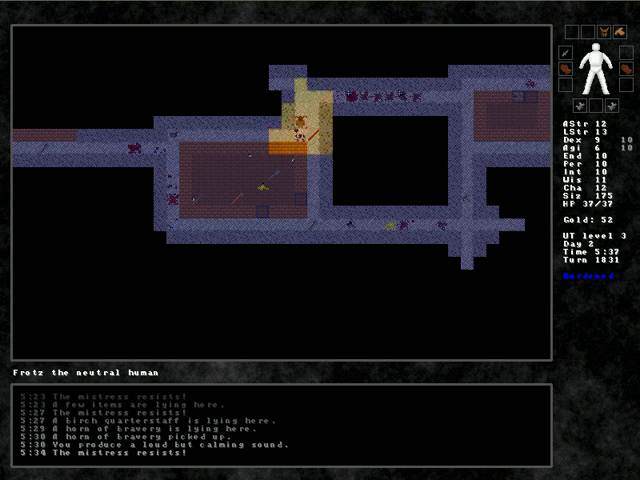
pyautogui.press('Up')
pyautogui.press('Up')
pyautogui.press('Left')
pyautogui.press('Left')
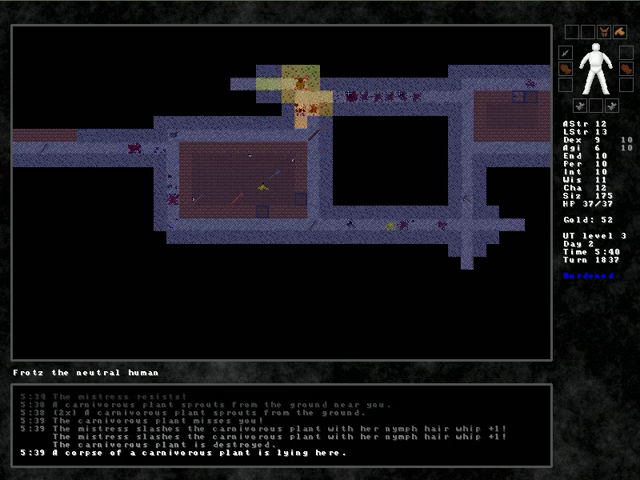
pyautogui.press('Left')
pyautogui.press('Left')
pyautogui.press('Left')
pyautogui.press('Left')
pyautogui.press('Left')
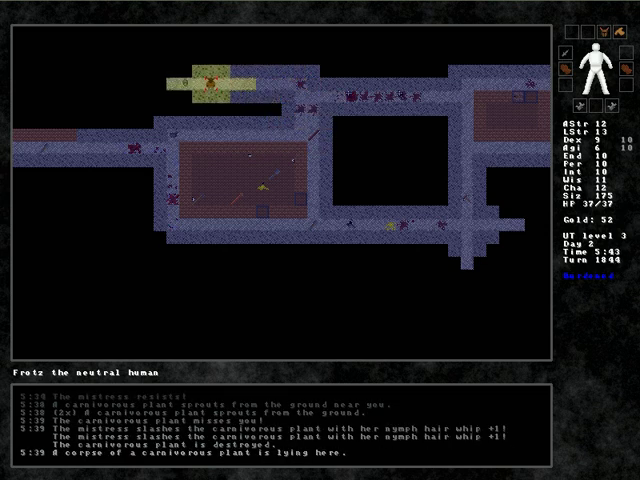
pyautogui.press('Left')
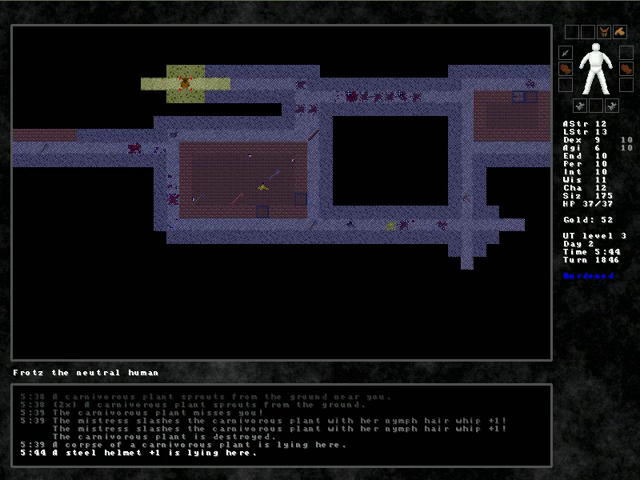
pyautogui.press(',')
# Swap to the steel helmet +1 and drop the full copper helmet.
pyautogui.press('i')
pyautogui.press('a')
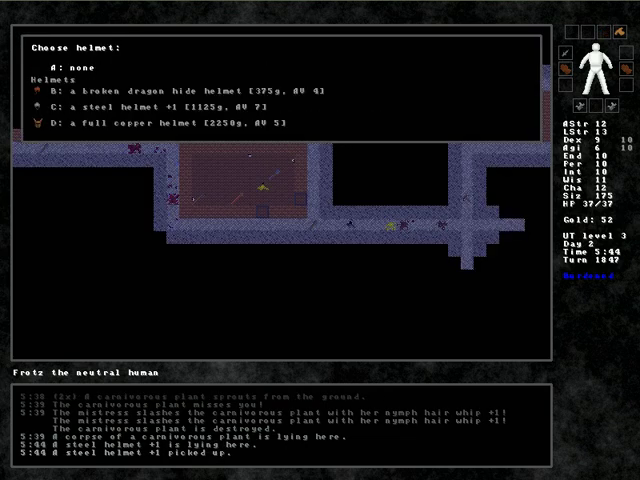
pyautogui.press('c')
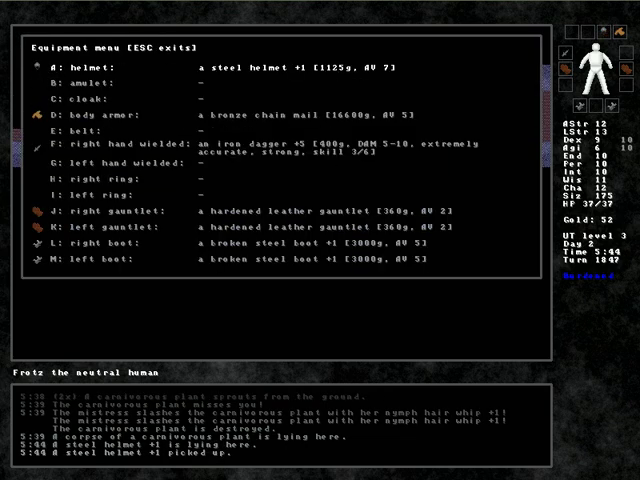
pyautogui.press('Escape')
pyautogui.press('d')
pyautogui.press('b')
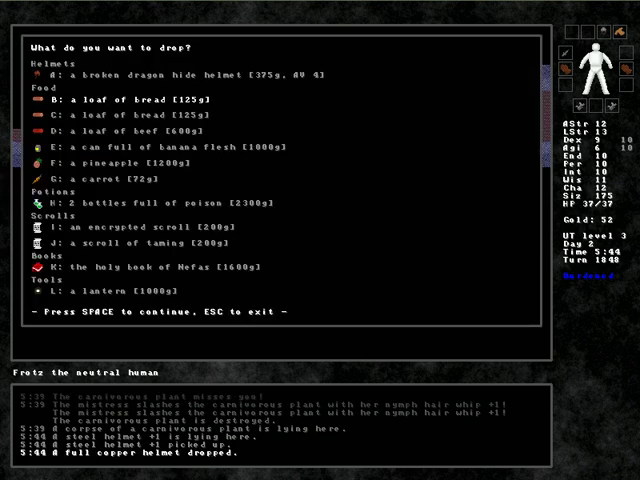
pyautogui.press('Escape')
# Walk west along the corridor, through the door, and around the room.
pyautogui.press('Left')
pyautogui.press('Left')
pyautogui.press('Left')
pyautogui.press('Left')
pyautogui.press('Left')
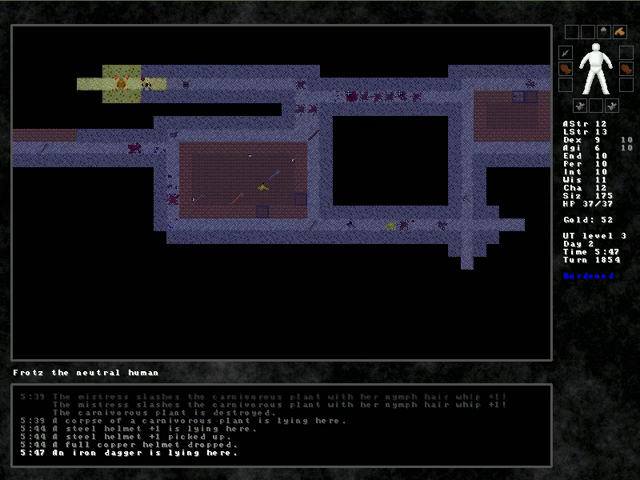
pyautogui.press('Left')
pyautogui.press('Left')
pyautogui.press('Left')
pyautogui.press('Left')
pyautogui.press('Left')
pyautogui.press('Up')
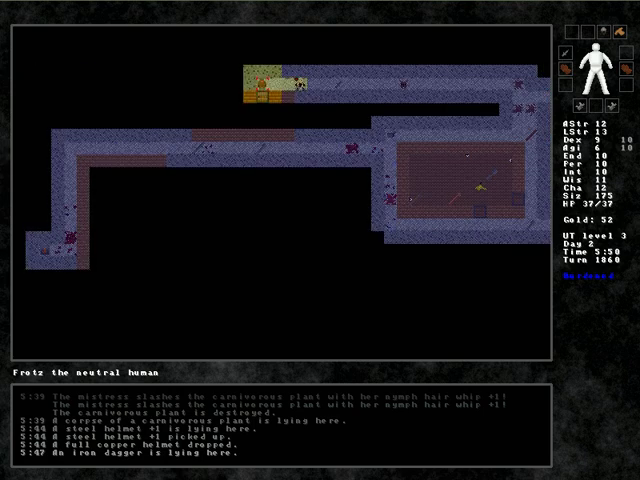
pyautogui.press('Up')
pyautogui.press('Up')
pyautogui.press('Up')
pyautogui.press('Up')
pyautogui.press('Left')
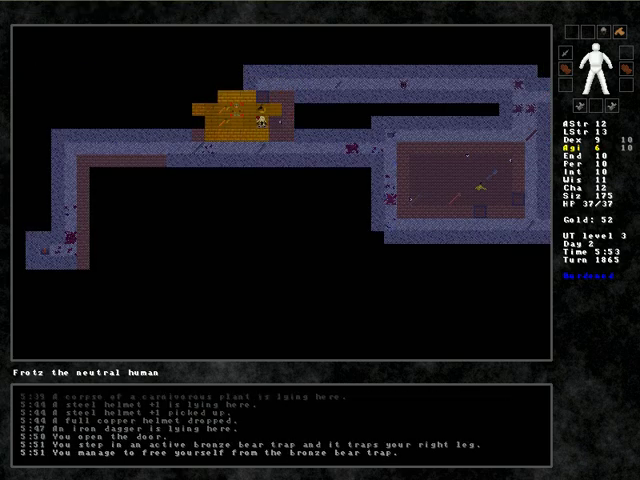
pyautogui.press('Left')
pyautogui.press('Left')
pyautogui.press('Up')
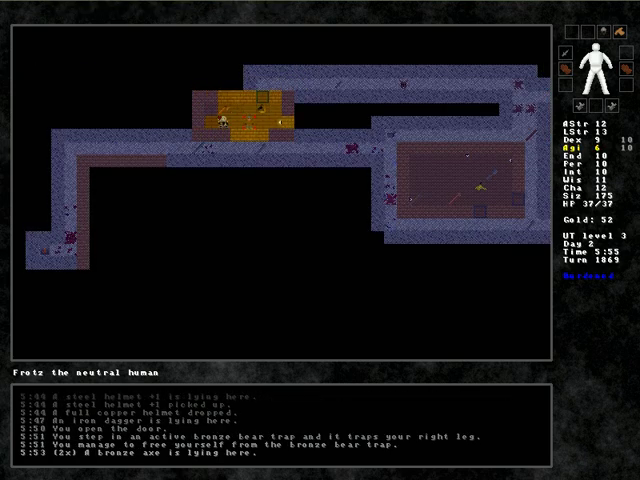
pyautogui.press('Left')
pyautogui.press('Up')
pyautogui.press('Up')
pyautogui.press('Up')
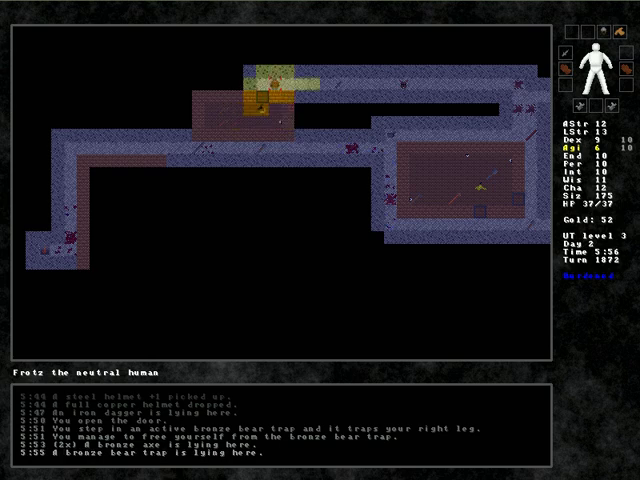
# Head east and down to the side passage and pick up the ring of teleportation.
pyautogui.press('Right')
pyautogui.press('Right')
pyautogui.press('Right')
pyautogui.press('Right')
pyautogui.press('Right')
pyautogui.press('Right')
pyautogui.press('Right')
pyautogui.press('Right')
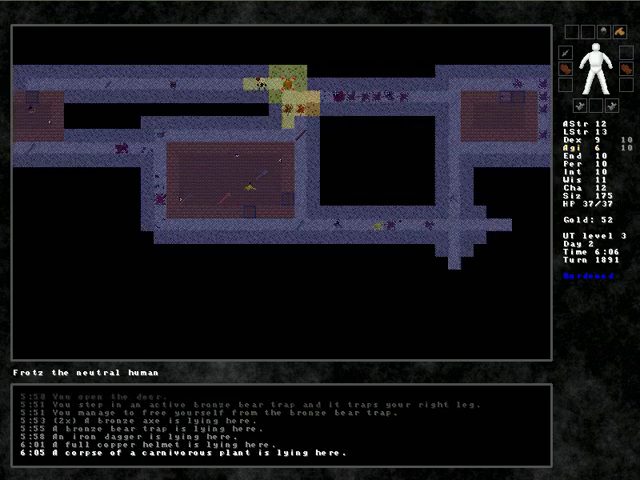
pyautogui.press('Right')
pyautogui.press('Down')
pyautogui.press('Down')
pyautogui.press('Down')
pyautogui.press('Down')
pyautogui.press('Down')
pyautogui.press('Down')
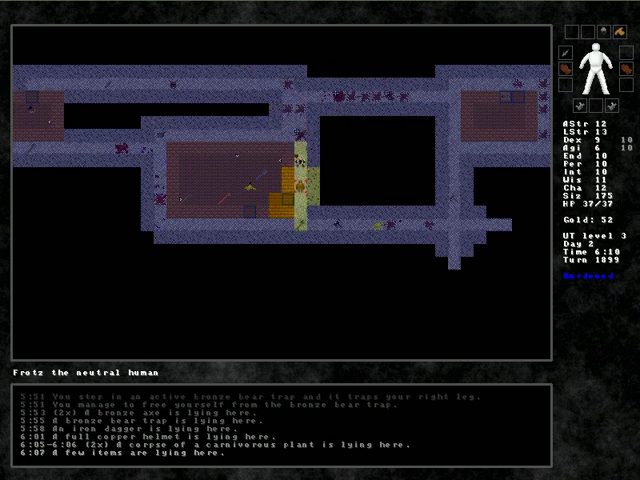
pyautogui.press('Down')
pyautogui.press('Down')
pyautogui.press('Down')
pyautogui.press('Right')
pyautogui.press('Right')
pyautogui.press('Right')
pyautogui.press('Right')
pyautogui.press('Right')
pyautogui.press('Right')
pyautogui.press('Right')
pyautogui.press('Right')
pyautogui.press('Down')
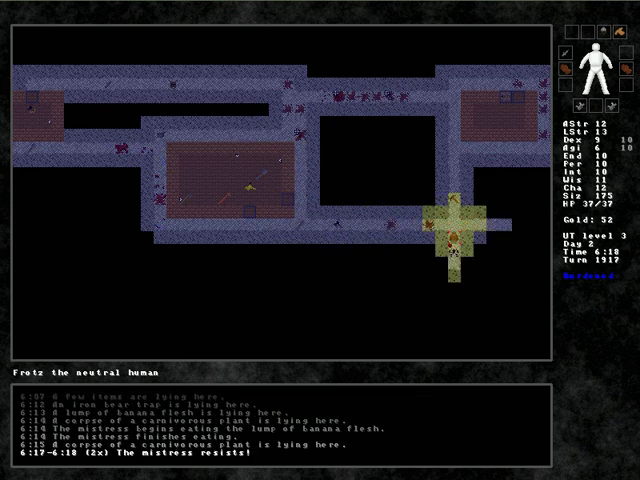
pyautogui.press('Down')
pyautogui.press('Down')
pyautogui.press('Left')
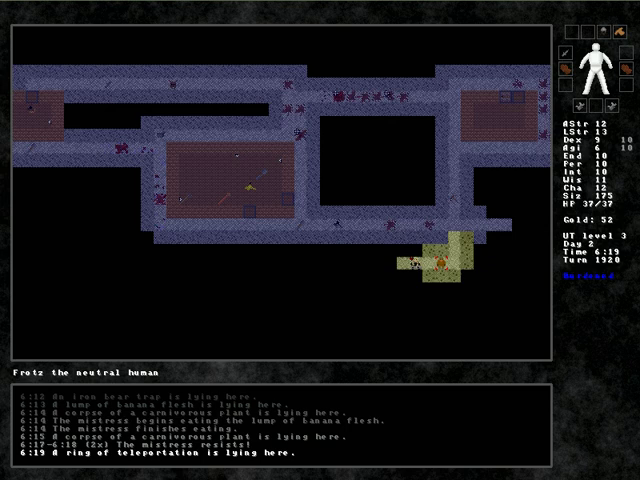
pyautogui.press(',')
# Walk west along the lower passage and pick up the bottle of poison.
pyautogui.press('Left')
pyautogui.press('Left')
pyautogui.press('Left')
pyautogui.press('Left')
pyautogui.press('Left')
pyautogui.press('Left')
pyautogui.press('Left')
pyautogui.press('Left')
pyautogui.press('Left')
pyautogui.press('Left')
pyautogui.press('Left')
pyautogui.press('Left')
pyautogui.press('Left')
pyautogui.press('Left')
pyautogui.press('Left')
pyautogui.press('Left')
pyautogui.press('Left')
pyautogui.press('Left')
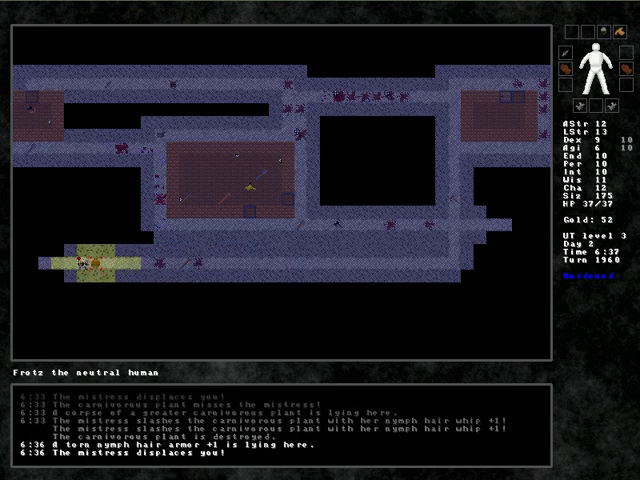
pyautogui.press('Left')
pyautogui.press('Left')
pyautogui.press('Left')
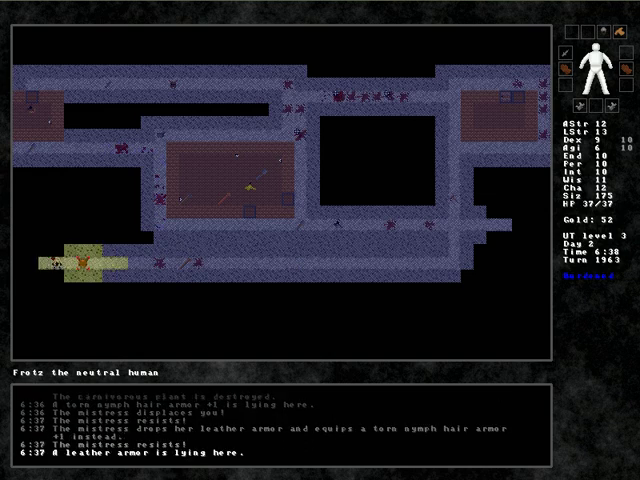
pyautogui.press('Left')
pyautogui.press('Left')
pyautogui.press('Left')
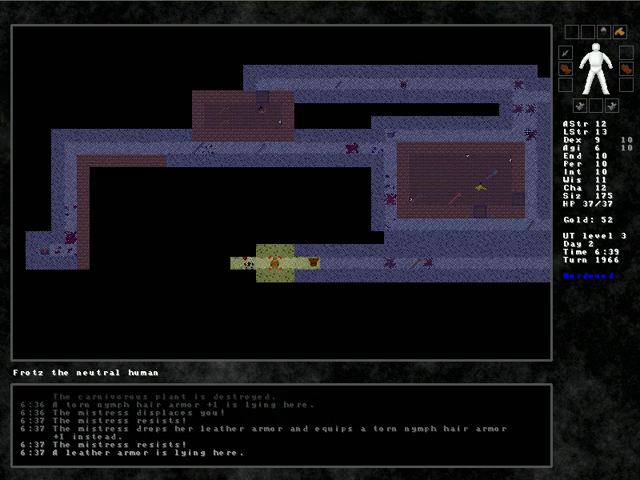
pyautogui.press('Left')
pyautogui.press('Left')
pyautogui.press('Left')
pyautogui.press('Left')
pyautogui.press('Left')
pyautogui.press('Left')
pyautogui.press('Left')
pyautogui.press('Left')
pyautogui.press('Left')
pyautogui.press('Left')
pyautogui.press('Left')
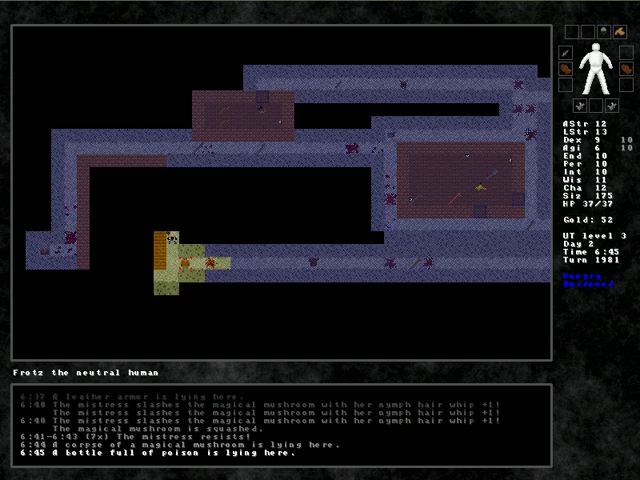
pyautogui.press(',')
# Step onto the copper bear trap and struggle to break free.
pyautogui.press('Up')
pyautogui.press('Up')
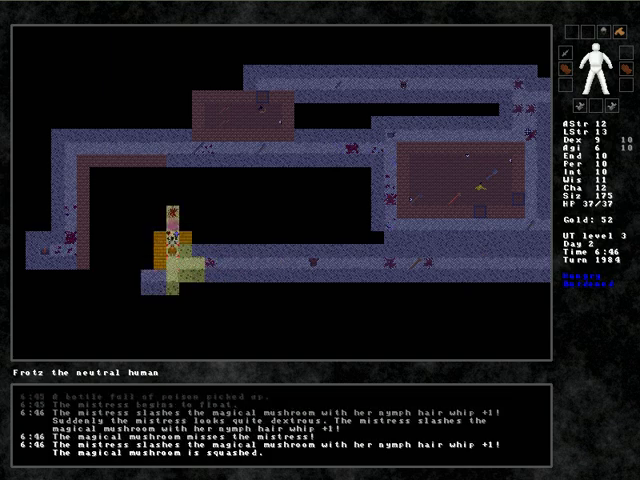
pyautogui.press('Down')
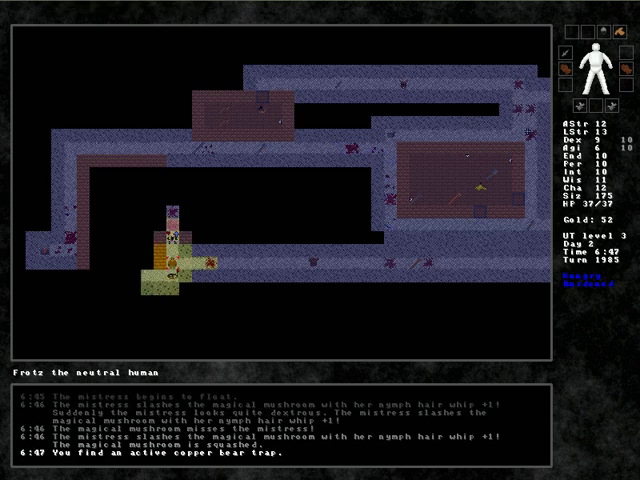
pyautogui.press('Down')
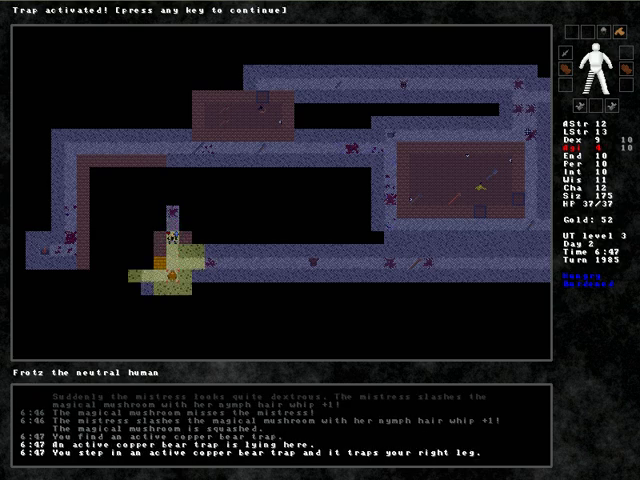
pyautogui.press('space')
pyautogui.press('Up')
pyautogui.press('Up')
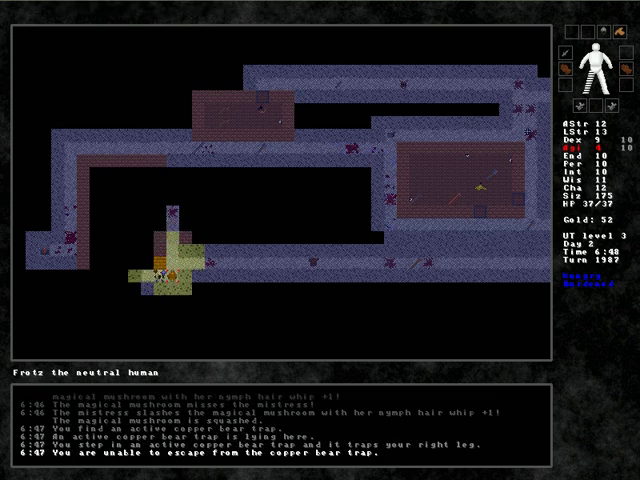
pyautogui.press('Up')
pyautogui.press('Up')
pyautogui.press('Up')
pyautogui.press('Up')
pyautogui.press('Up')
pyautogui.press('Up')
pyautogui.press('Up')
pyautogui.press('Up')
pyautogui.press('Up')
pyautogui.press('Up')
pyautogui.press('Up')
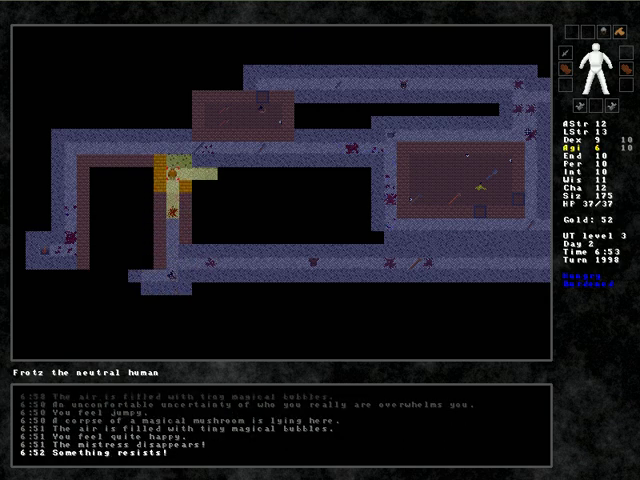
# Open the balsa door and fight the rat and mutant bunnies inside.
pyautogui.press('Right')
pyautogui.press('Right')
pyautogui.press('Right')
pyautogui.press('Right')
pyautogui.press('Right')
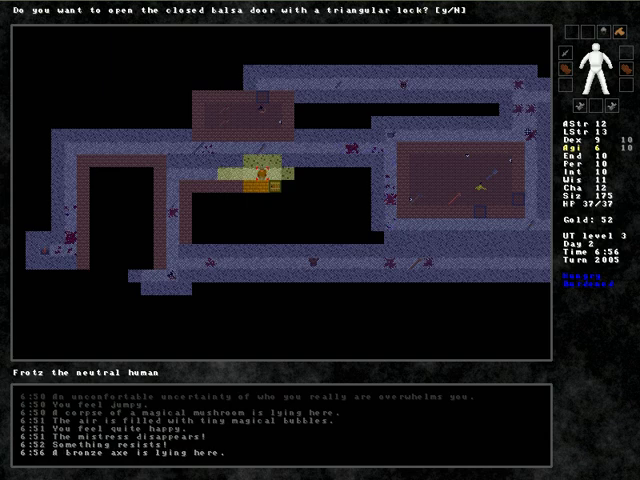
pyautogui.press('Right')
pyautogui.press('Right')
pyautogui.press('Right')
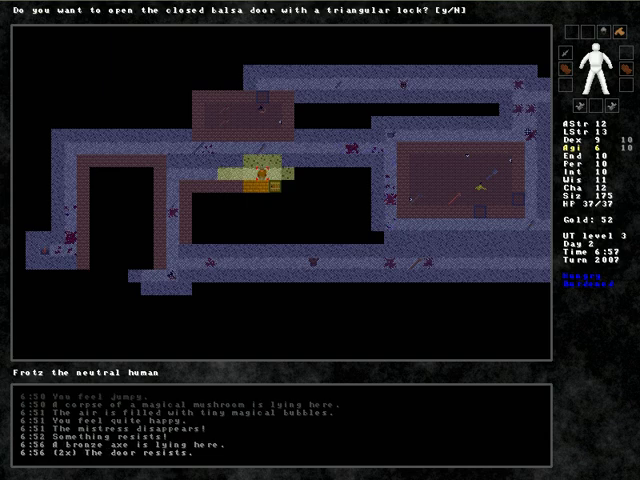
pyautogui.press('y')
pyautogui.press('Down')
pyautogui.press('Down')
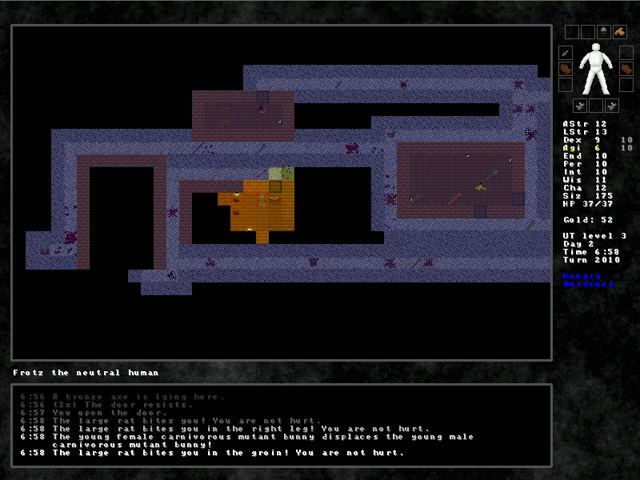
pyautogui.press('Down')
pyautogui.press('Up')
pyautogui.press('Up')
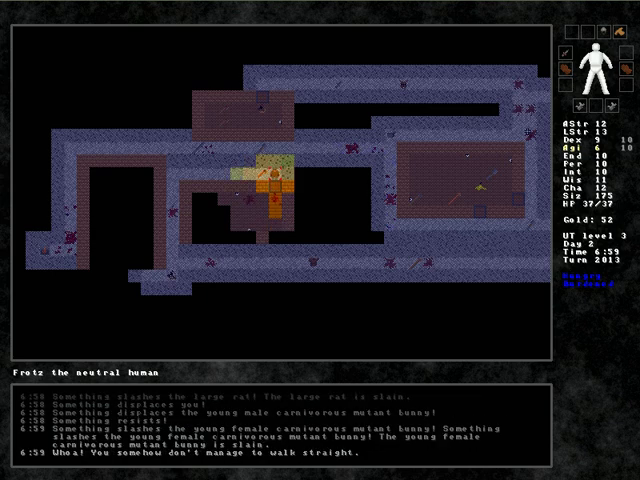
pyautogui.press('Up')
# Walk to the floor pile and eat both loaves of bread.
pyautogui.press('Left')
pyautogui.press('Left')
pyautogui.press('Down')
pyautogui.press('Left')
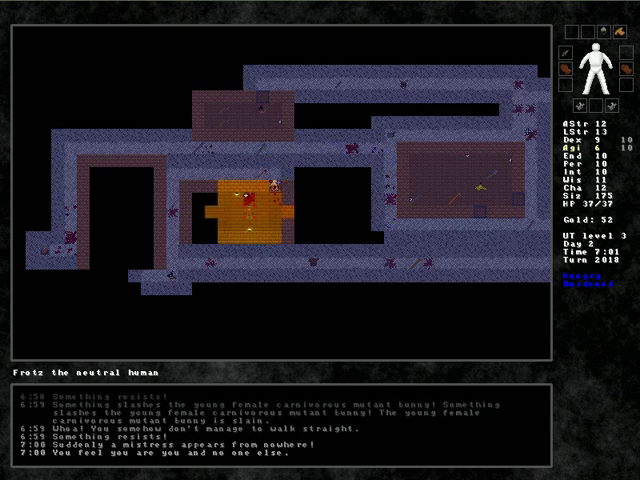
pyautogui.press('Down')
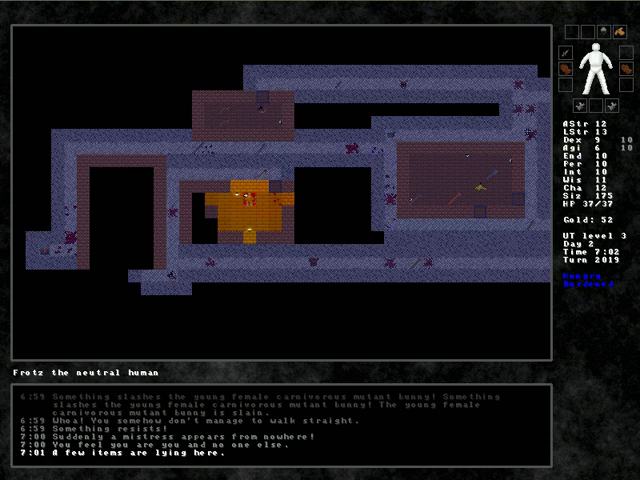
pyautogui.press(',')
pyautogui.press('Escape')
pyautogui.press('e')
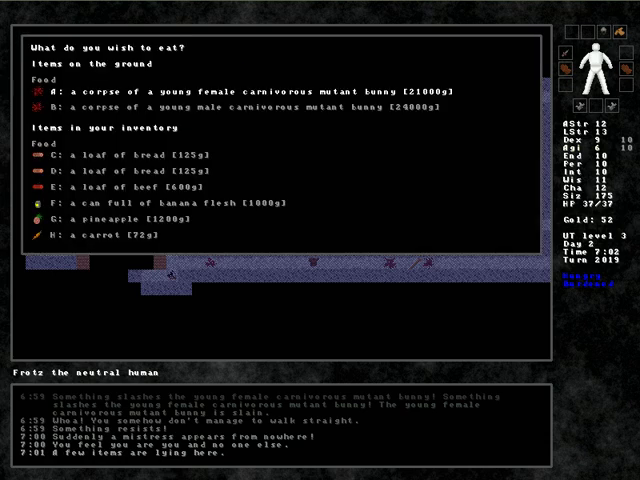
pyautogui.press('c')
pyautogui.press('e')
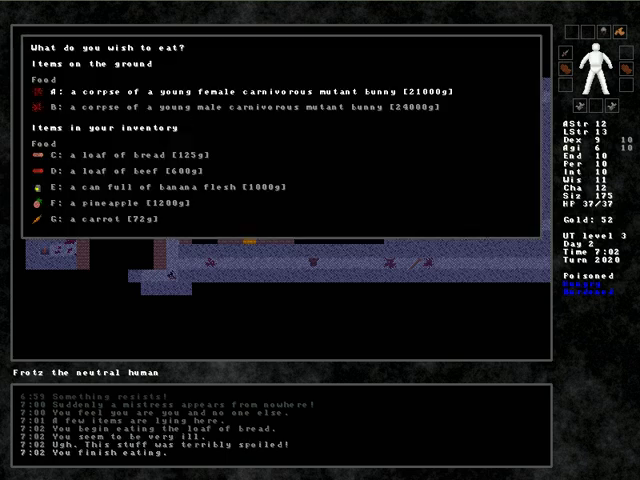
pyautogui.press('c')
# Cross the room, exit left, and head down the left corridor.
pyautogui.press('Left')
pyautogui.press('Left')
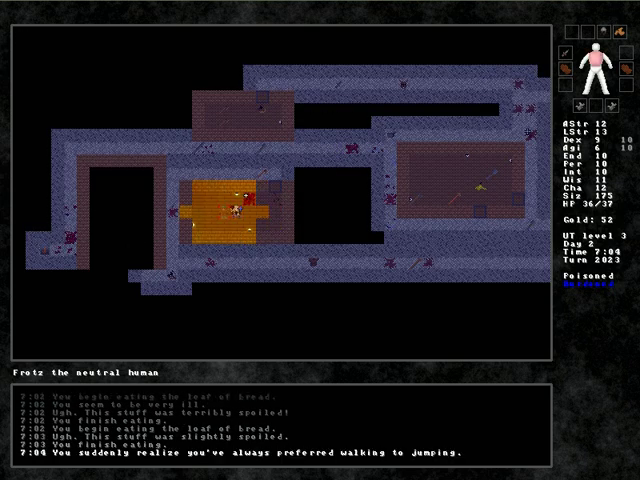
pyautogui.press('Left')
pyautogui.press('Right')
pyautogui.press('Right')
pyautogui.press('Up')
pyautogui.press('Up')
pyautogui.press('Left')
pyautogui.press('Left')
pyautogui.press('Left')
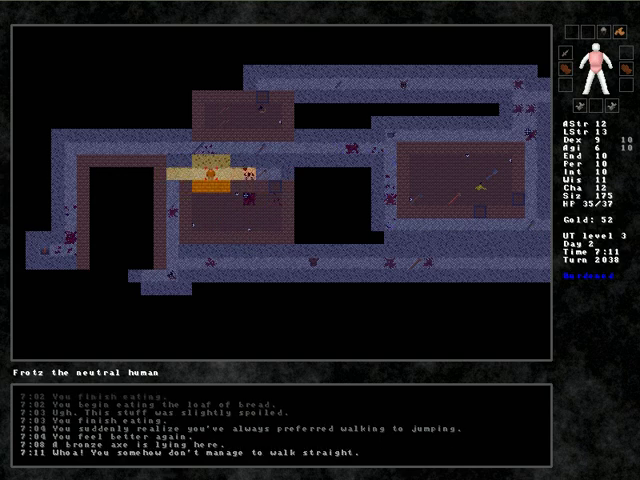
pyautogui.press('Left')
pyautogui.press('Down')
pyautogui.press('Down')
pyautogui.press('Down')
pyautogui.press('Down')
pyautogui.press('Down')
pyautogui.press('Down')
pyautogui.press('Left')
pyautogui.press('Left')
pyautogui.press('Left')
pyautogui.press('Left')
# Kick the broken door open, enter, and pick up the holy book of Valpurus.
pyautogui.press('Left')
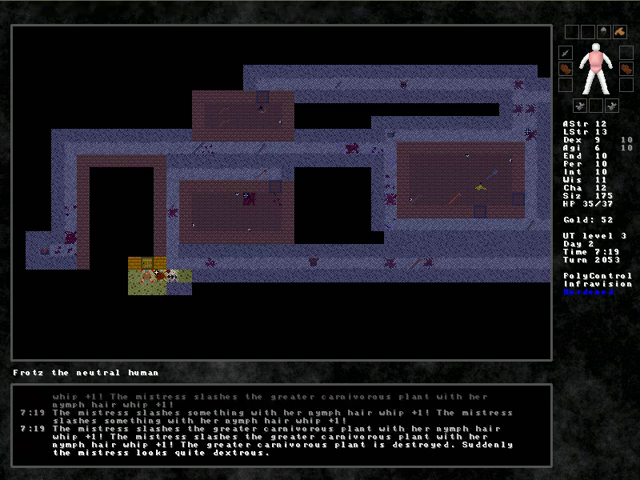
pyautogui.press('k')
pyautogui.press('Left')
pyautogui.press('Left')
pyautogui.press('Up')
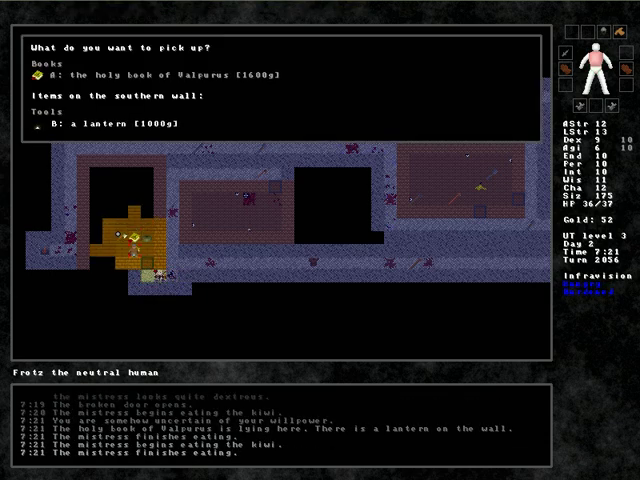
pyautogui.press('a')
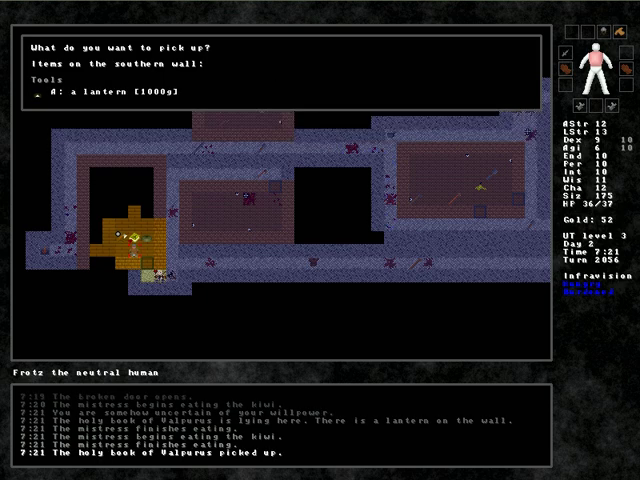
pyautogui.press('Escape')
# Move to the item pile and pick up the troll hide belt.
pyautogui.press('d')
pyautogui.press('Up')
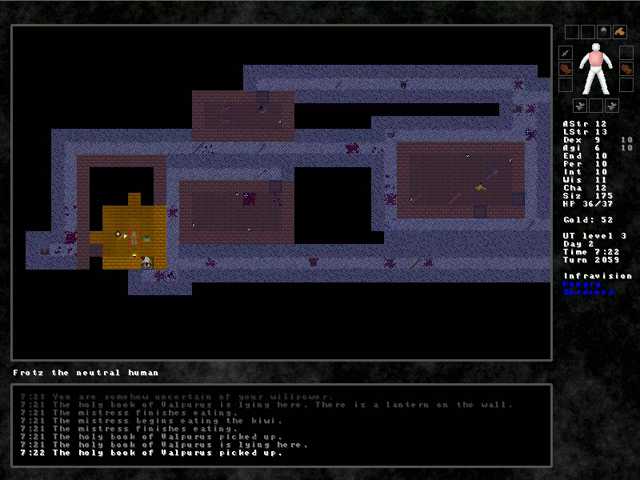
pyautogui.press('Up')
pyautogui.press('Up')
pyautogui.press('Up')
pyautogui.press('Up')
pyautogui.press('Up')
pyautogui.press('Left')
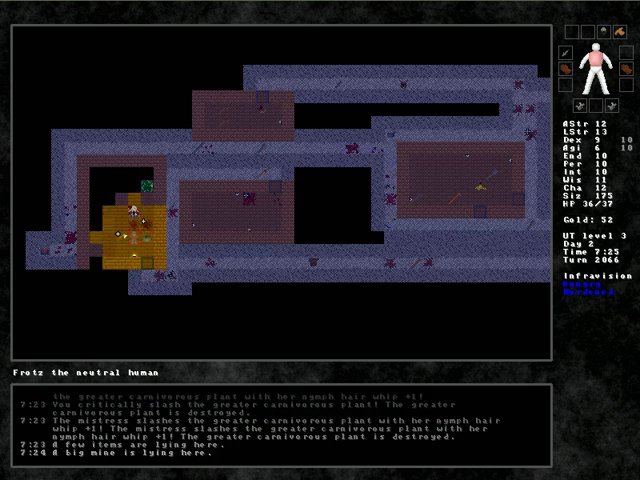
pyautogui.press('Left')
pyautogui.press(',')
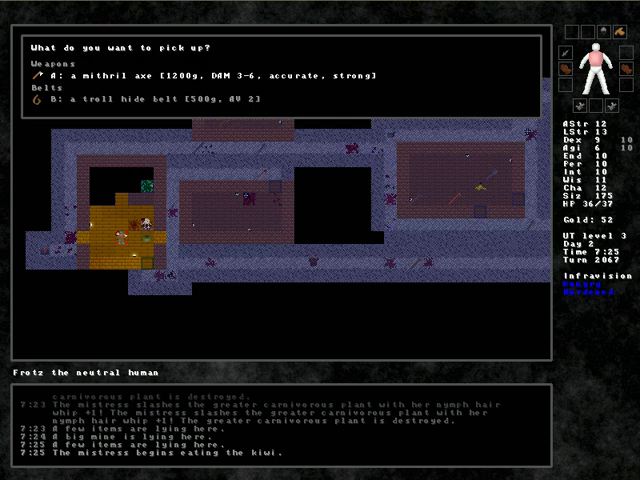
pyautogui.press('b')
# Fight the nearby carnivorous plants, then walk back down the room.
pyautogui.press('Up')
pyautogui.press('Up')
pyautogui.press('Up')
pyautogui.press('Right')
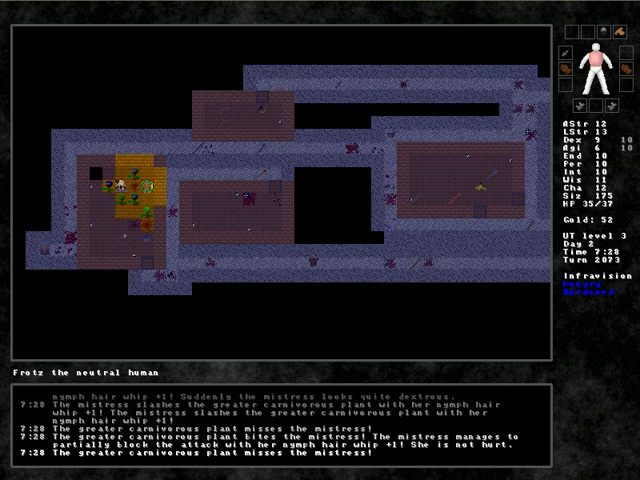
pyautogui.press('Right')
pyautogui.press('Right')
pyautogui.press('space')
pyautogui.press('Right')
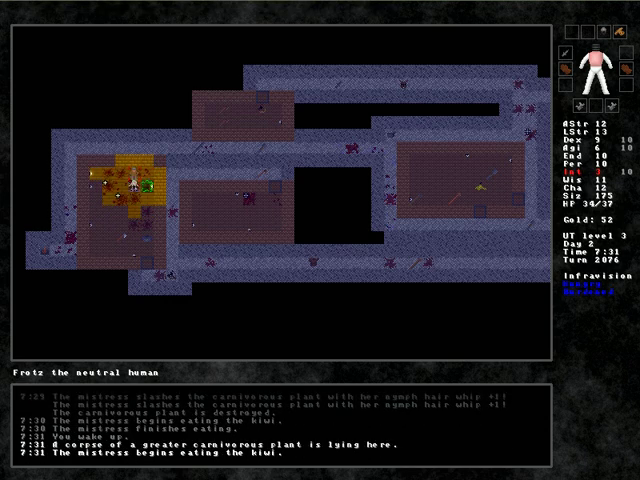
pyautogui.press('Right')
pyautogui.press('Right')
pyautogui.press('Left')
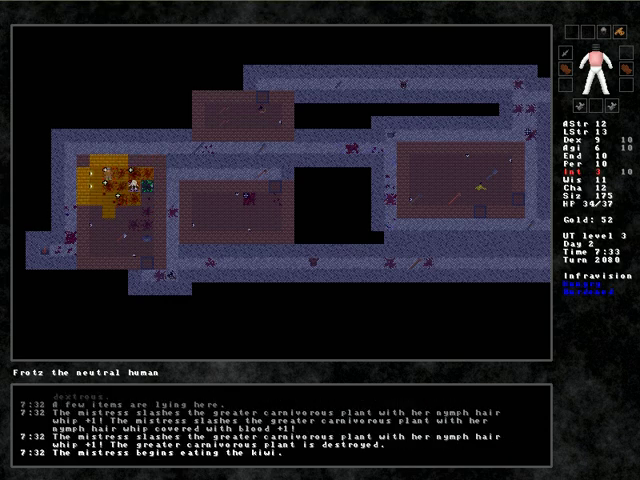
pyautogui.press('Left')
pyautogui.press('Left')
pyautogui.press('Left')
pyautogui.press('Left')
pyautogui.press('Down')
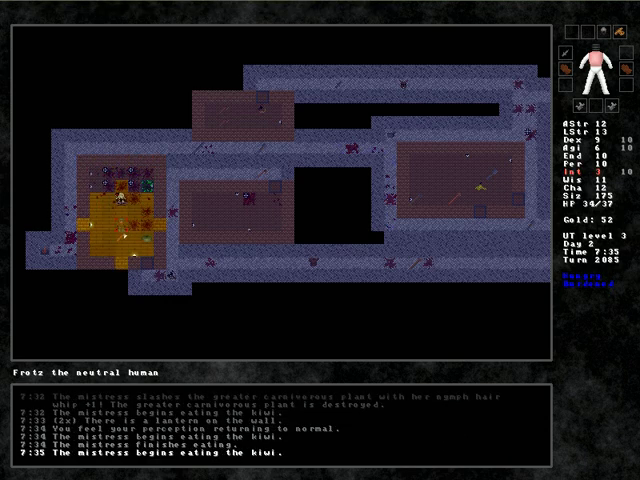
pyautogui.press('Down')
# Wear the troll hide belt in the belt slot, cancelling a prayer prompt.
pyautogui.press('E')
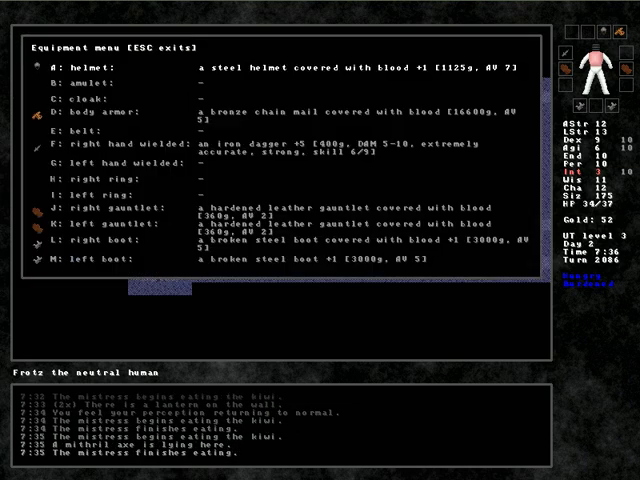
pyautogui.press('e')
pyautogui.press('b')
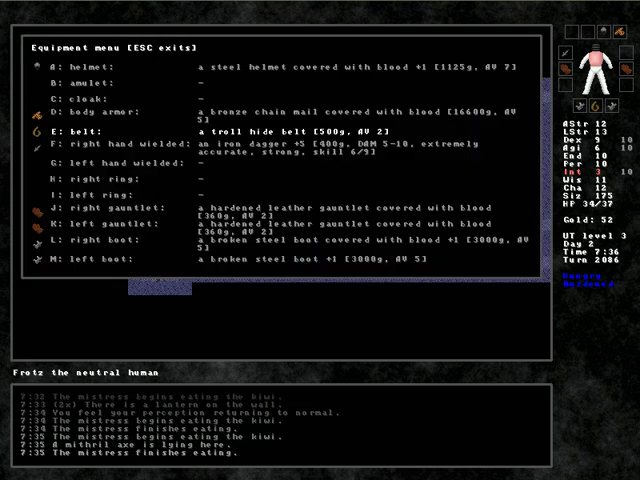
pyautogui.press('Escape')
pyautogui.press('p')
pyautogui.press('Escape')
pyautogui.press('Down')
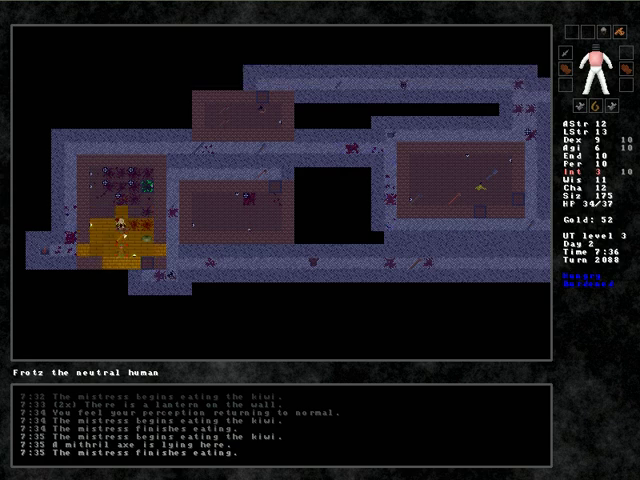
# Travel east along the lower corridor with the Go command, fighting a plant.
pyautogui.press('Down')
pyautogui.press('Down')
pyautogui.press('Down')
pyautogui.press('Right')
pyautogui.press('Right')
pyautogui.press('Right')
pyautogui.press('Right')
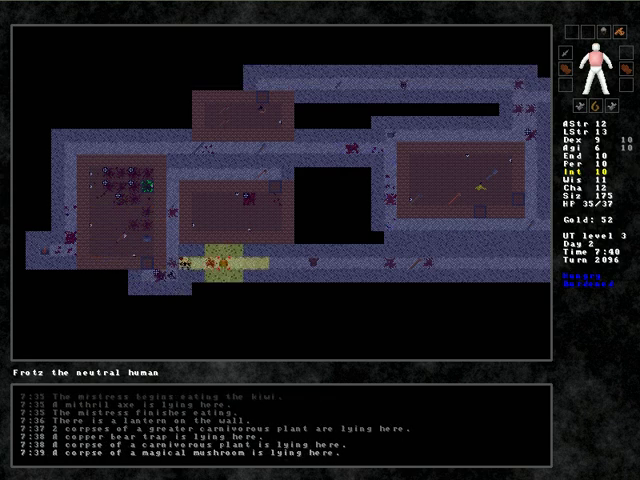
pyautogui.press('Right')
pyautogui.press('Right')
pyautogui.press('Right')
pyautogui.press('Right')
pyautogui.press('Right')
pyautogui.press('Right')
pyautogui.press('Right')
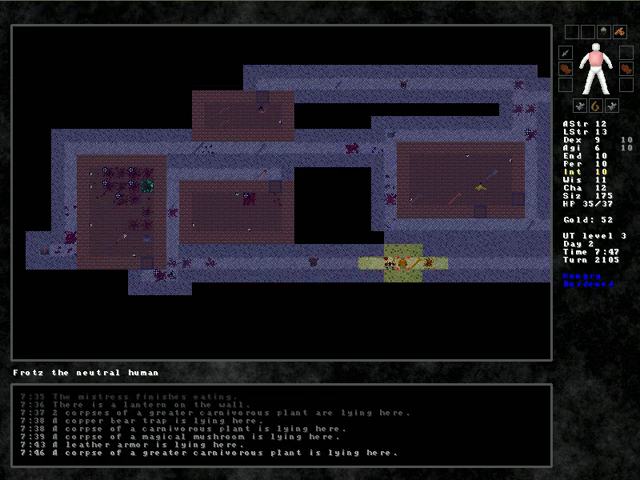
pyautogui.press('Right')
pyautogui.press('g')
pyautogui.press('Right')
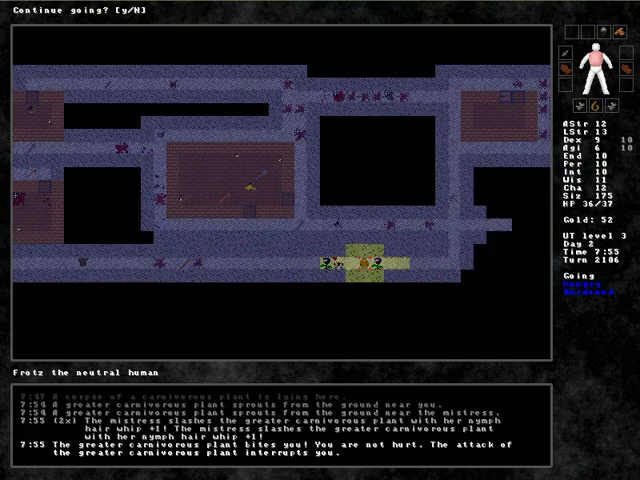
pyautogui.press('n')
pyautogui.press('Right')
pyautogui.press('Right')
pyautogui.press('Right')
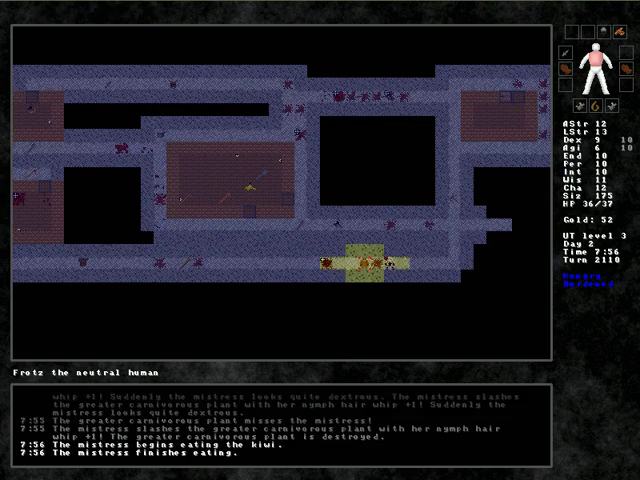
pyautogui.press('Right')
pyautogui.press('Right')
# Open the door at the corridor's east end and step through into the fight.
pyautogui.press('Right')
pyautogui.press('Right')
pyautogui.press('Right')
pyautogui.press('Right')
pyautogui.press('Right')
pyautogui.press('Right')
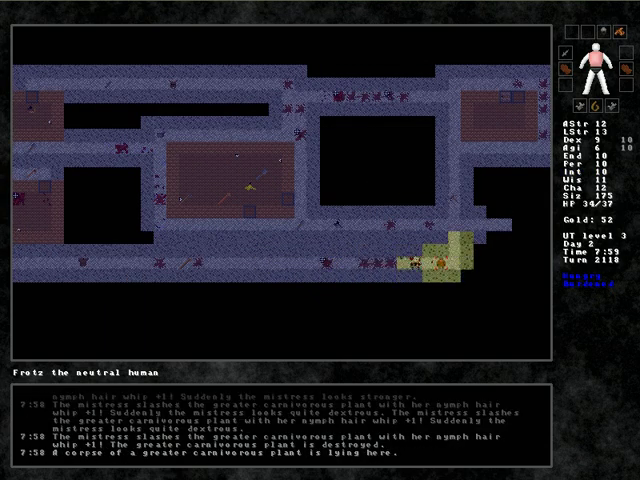
pyautogui.press('Right')
pyautogui.press('Right')
pyautogui.press('Right')
pyautogui.press('Right')
pyautogui.press('Right')
pyautogui.press('Right')
pyautogui.press('Right')
pyautogui.press('Right')
pyautogui.press('Right')
pyautogui.press('Right')
pyautogui.press('y')
pyautogui.press('Right')
pyautogui.press('Right')
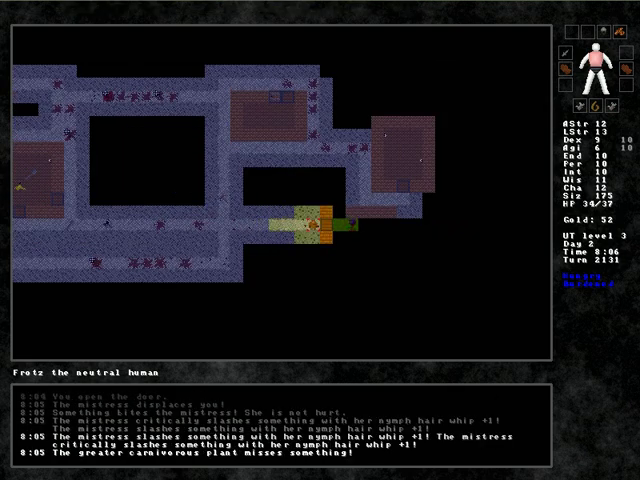
pyautogui.press('Right')
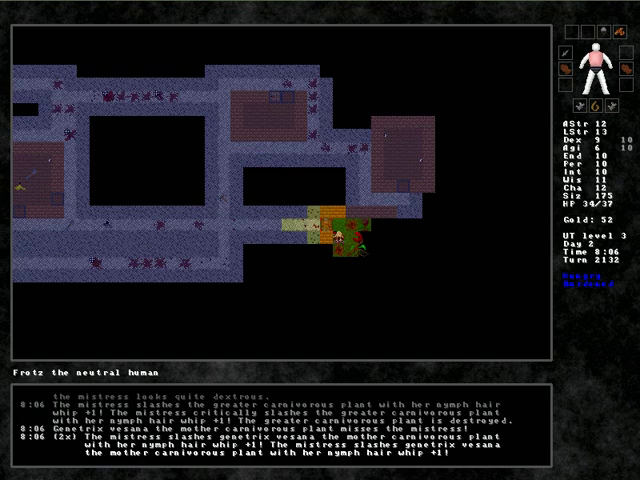
# Examine Genetrix Vesana, the mother carnivorous plant, in look mode.
pyautogui.press('l')
pyautogui.press('Right')
pyautogui.press('Right')
pyautogui.press('Right')
pyautogui.press('Right')
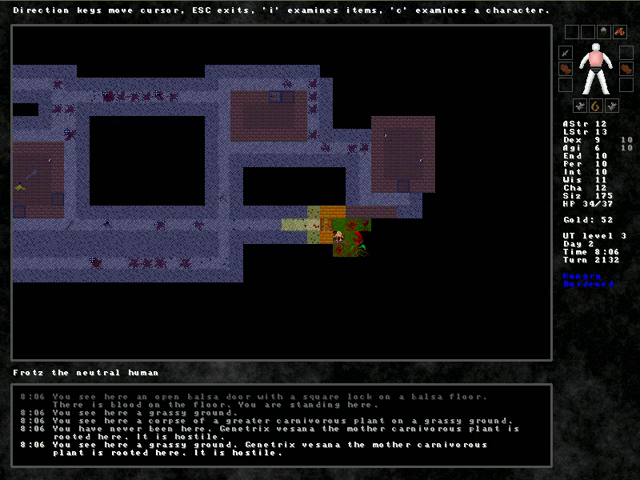
pyautogui.press('c')
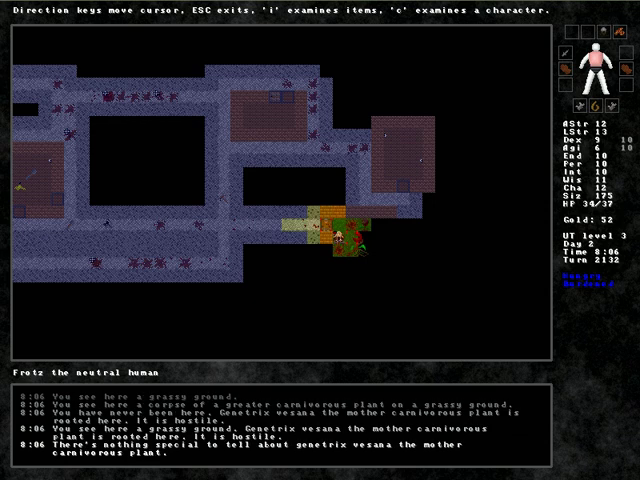
pyautogui.press('Escape')
# Attack the mother and greater carnivorous plants, then move onto the item tile.
pyautogui.press('Right')
pyautogui.press('Right')
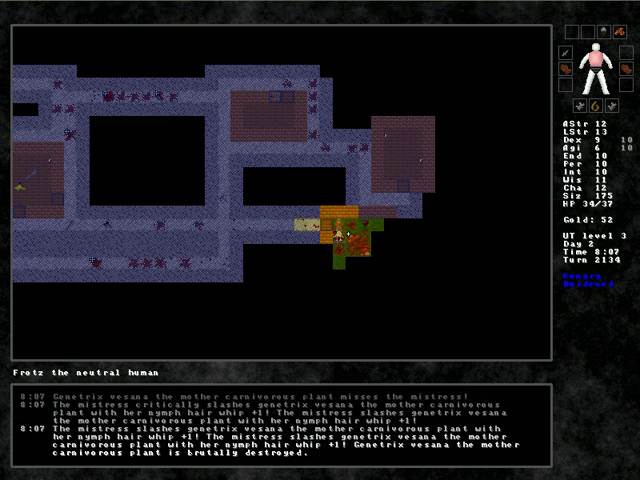
pyautogui.press('Right')
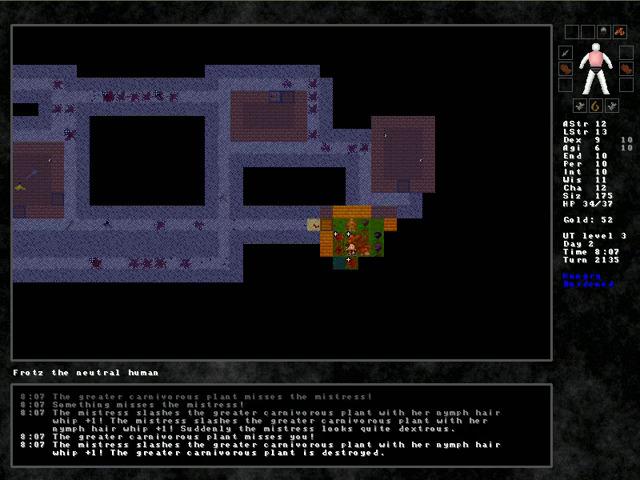
pyautogui.press('Right')
pyautogui.press('Right')
pyautogui.press('Right')
pyautogui.press('Right')
pyautogui.press('Right')
pyautogui.press('Right')
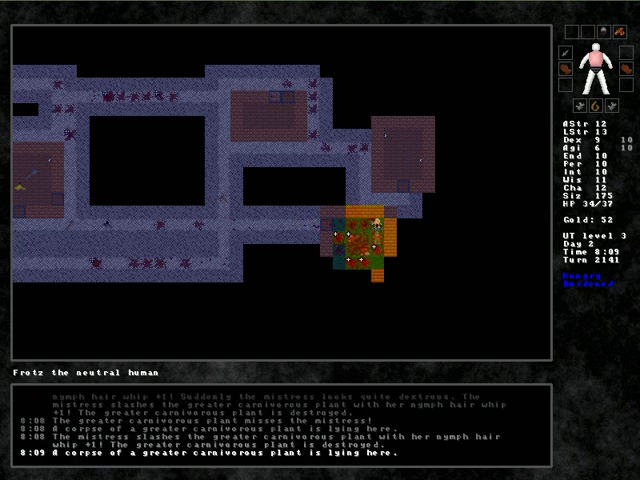
pyautogui.press('Right')
pyautogui.press('Right')
pyautogui.press('Right')
pyautogui.press('Left')
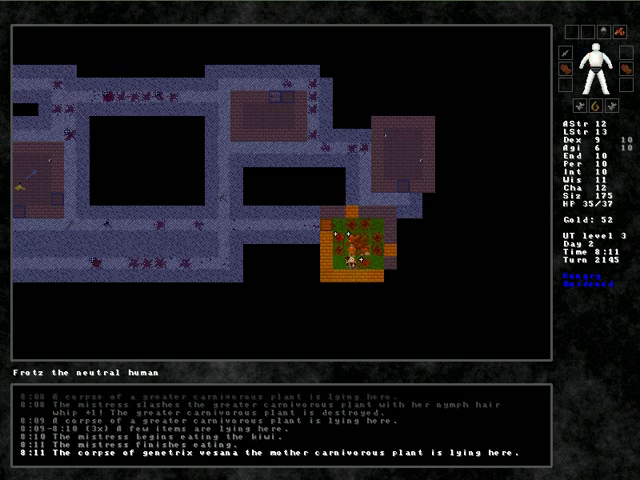
pyautogui.press('Up')
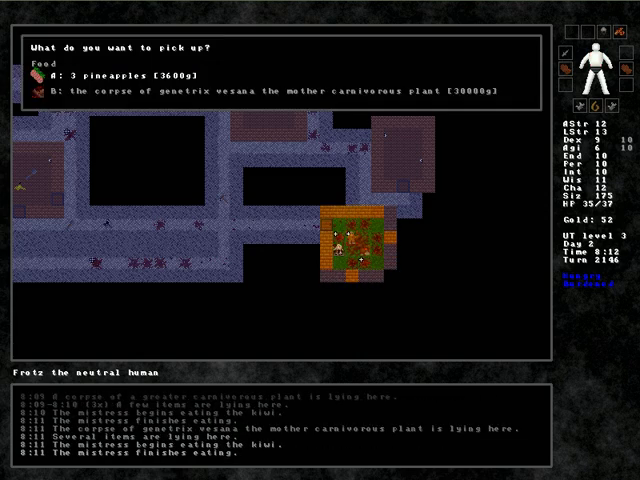
# Eat the pineapples lying on the ground.
pyautogui.press('Escape')
pyautogui.press('e')
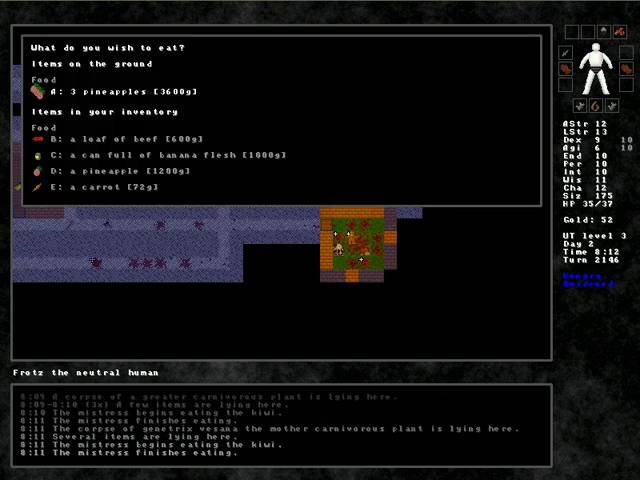
pyautogui.press('a')
pyautogui.press('e')
pyautogui.press('a')
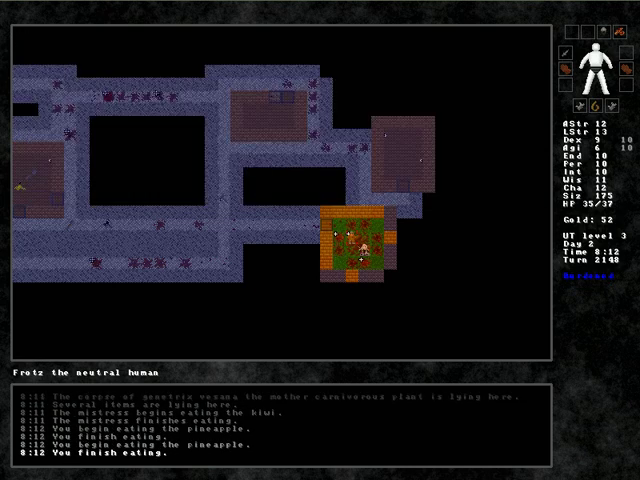
pyautogui.press('e')
pyautogui.press('a')
# Eat the kiwi, then walk onto the granite stairway upward.
pyautogui.press('Left')
pyautogui.press('e')
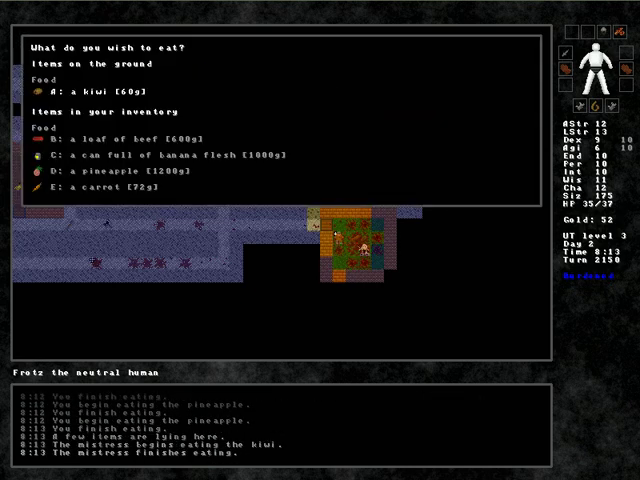
pyautogui.press('a')
pyautogui.press('Right')
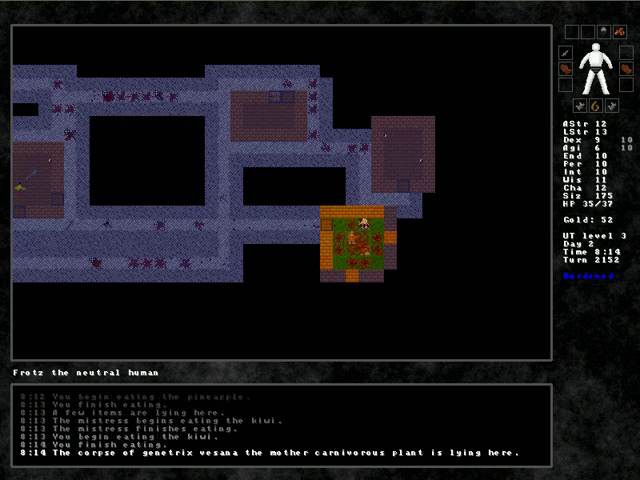
pyautogui.press('Down')
pyautogui.press('Left')
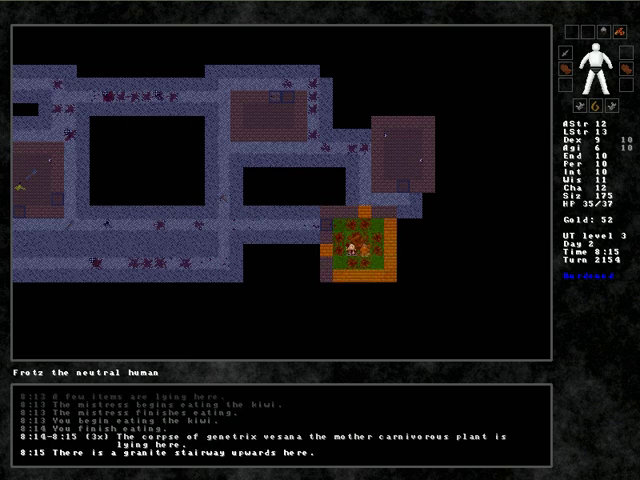
# Climb up to the world map and travel north, then east.
pyautogui.press('less')
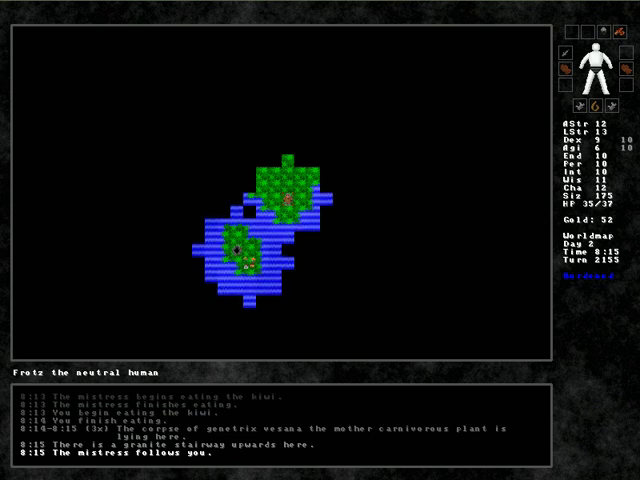
pyautogui.press('Up')
pyautogui.press('Up')
pyautogui.press('Up')
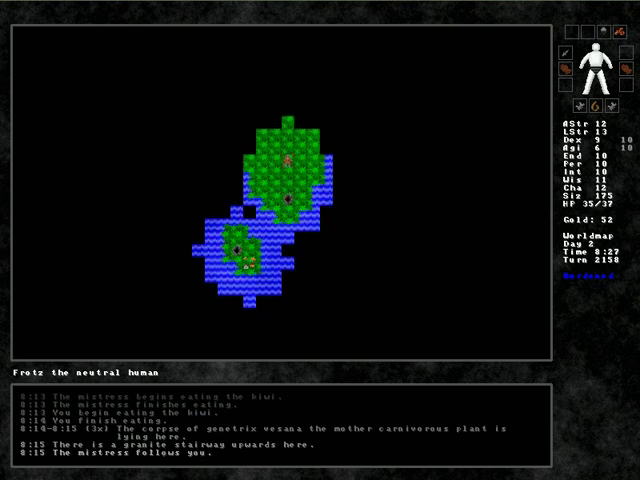
pyautogui.press('Up')
pyautogui.press('Up')
pyautogui.press('Up')
pyautogui.press('Up')
pyautogui.press('Up')
pyautogui.press('Up')
pyautogui.press('Right')
pyautogui.press('Right')
pyautogui.press('Right')
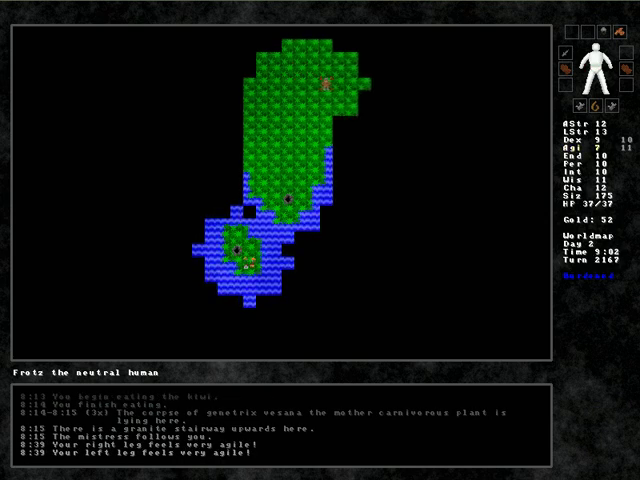
pyautogui.press('Right')
pyautogui.press('Right')
pyautogui.press('Right')
pyautogui.press('Right')
pyautogui.press('Right')
pyautogui.press('Right')
pyautogui.press('Right')
pyautogui.press('Right')
pyautogui.press('Up')
pyautogui.press('Up')
pyautogui.press('Up')
pyautogui.press('Up')
pyautogui.press('Up')
# Travel northwest past the lake and north through the snowy land to Attnam.
pyautogui.press('Up')
pyautogui.press('Up')
pyautogui.press('Left')
pyautogui.press('Left')
pyautogui.press('Left')
pyautogui.press('Up')
pyautogui.press('Up')
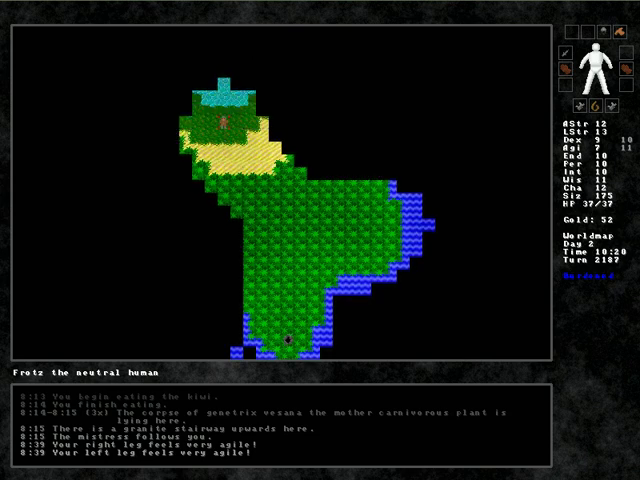
pyautogui.press('Up')
pyautogui.press('Left')
pyautogui.press('Left')
pyautogui.press('Left')
pyautogui.press('Up')
pyautogui.press('Left')
pyautogui.press('Left')
pyautogui.press('Up')
pyautogui.press('Up')
pyautogui.press('Up')
pyautogui.press('Up')
pyautogui.press('Up')
pyautogui.press('Up')
pyautogui.press('Up')
pyautogui.press('Up')
pyautogui.press('Up')
pyautogui.press('Up')
pyautogui.press('Up')
pyautogui.press('Up')
pyautogui.press('Up')
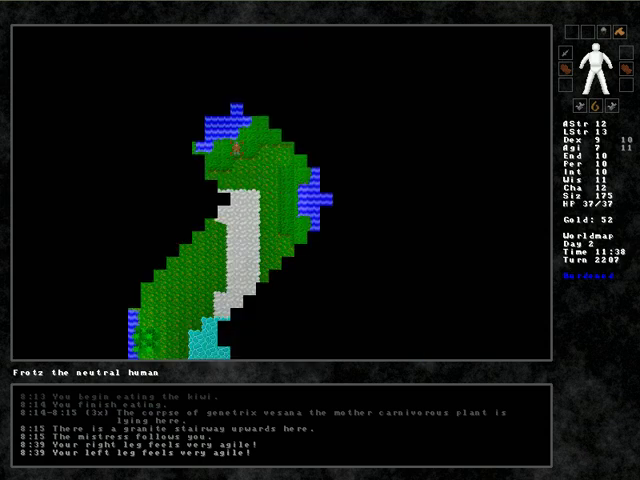
pyautogui.press('Up')
pyautogui.press('Up')
pyautogui.press('Up')
pyautogui.press('Up')
pyautogui.press('Up')
pyautogui.press('Up')
pyautogui.press('Right')
pyautogui.press('Up')
pyautogui.press('Up')
pyautogui.press('Up')
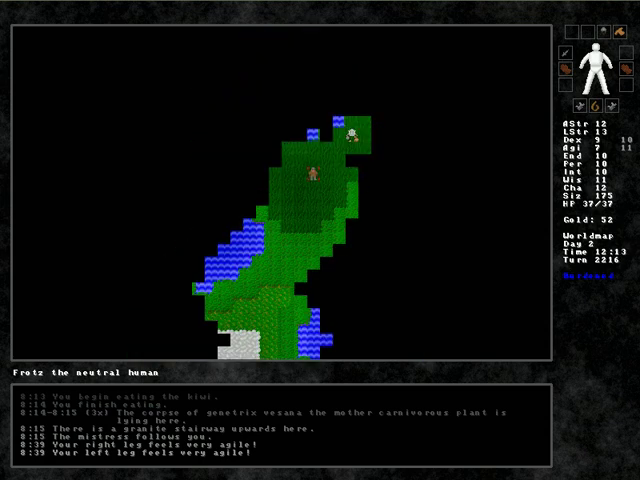
pyautogui.press('Up')
pyautogui.press('Up')
pyautogui.press('Up')
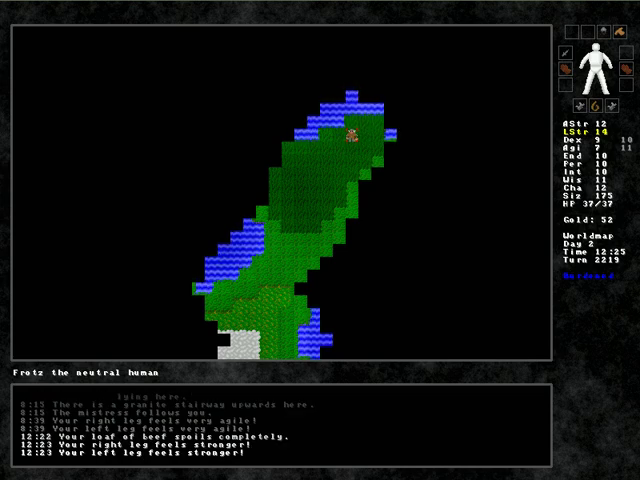
# Enter Attnam and walk northwest, then north toward the smith's room.
pyautogui.press('>')
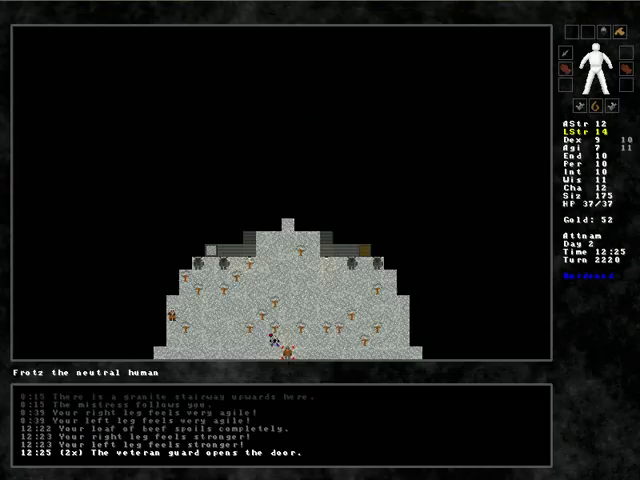
pyautogui.press('Up')
pyautogui.press('Home')
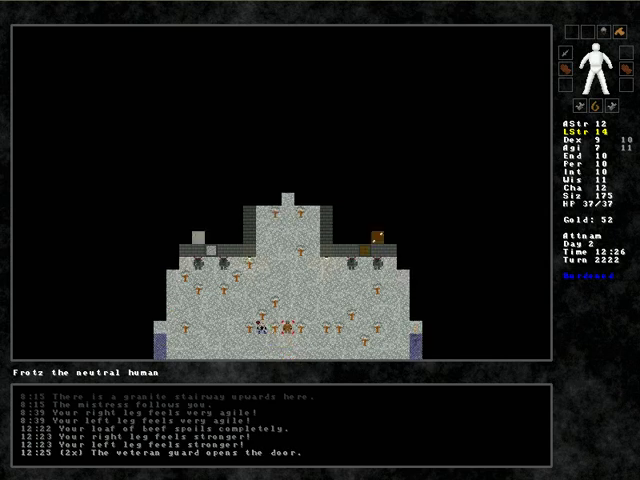
pyautogui.press('Home')
pyautogui.press('Home')
pyautogui.press('Home')
pyautogui.press('Up')
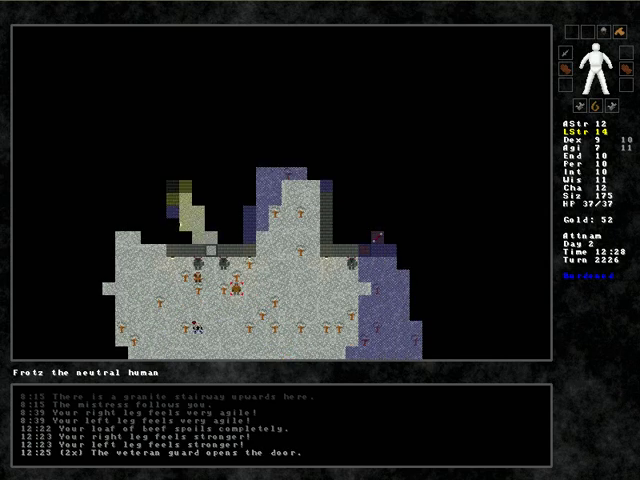
pyautogui.press('Up')
pyautogui.press('Up')
pyautogui.press('Up')
pyautogui.press('Up')
pyautogui.press('Up')
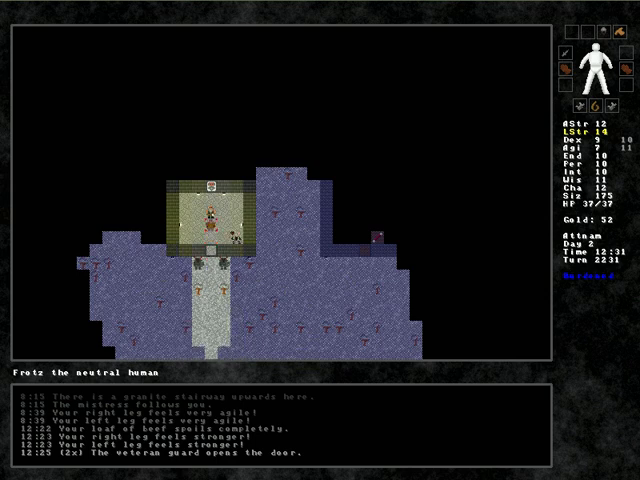
# Step into the smith's room, dismiss the close-door prompt and ask for repairs.
pyautogui.press('c')
pyautogui.press('Down')
pyautogui.press('C')
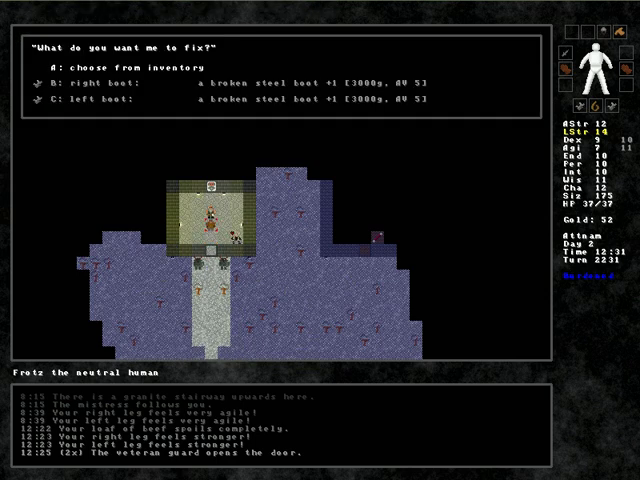
# Pay smith Ikiros 29 gold to fix a broken steel boot +1, then walk back east.
pyautogui.press('b')
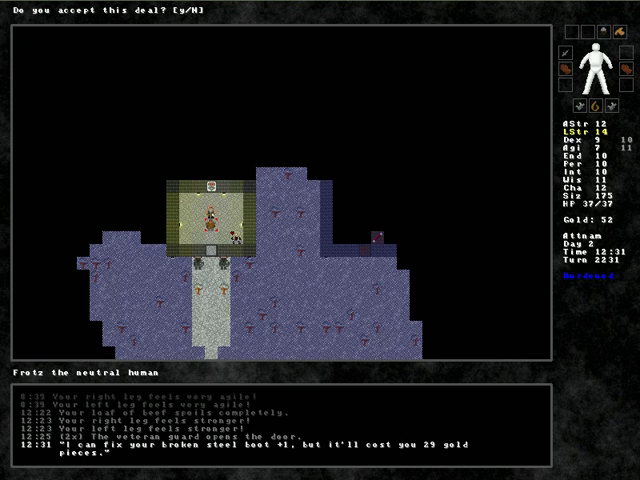
pyautogui.press('y')
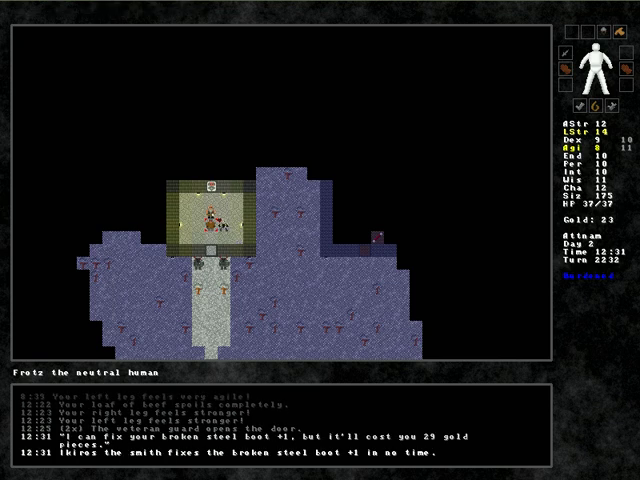
pyautogui.press('Down')
pyautogui.press('Down')
pyautogui.press('Down')
pyautogui.press('Right')
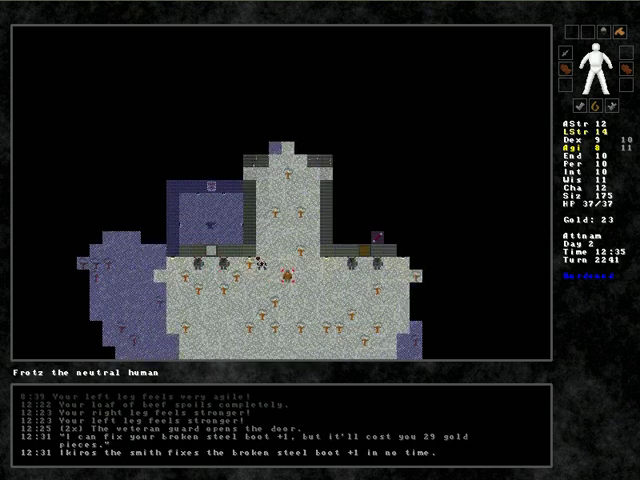
# Enter Nulko's shop, try taking the 224-gold ring of polymorph, and bring up the drop list.
pyautogui.press('Right')
pyautogui.press('Right')
pyautogui.press('Up')
pyautogui.press('Up')
pyautogui.press('Up')
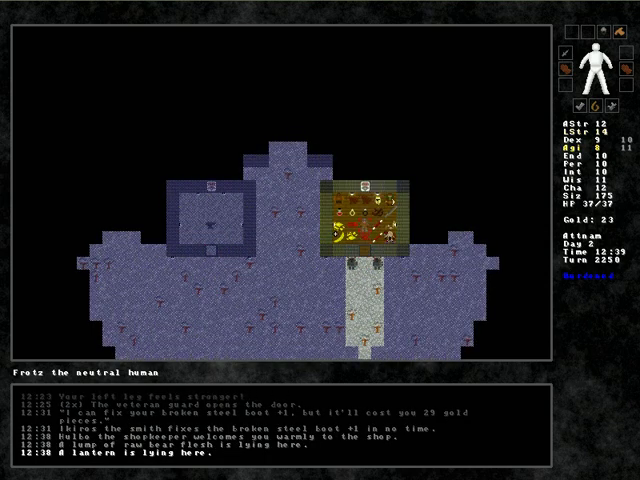
pyautogui.press('Up')
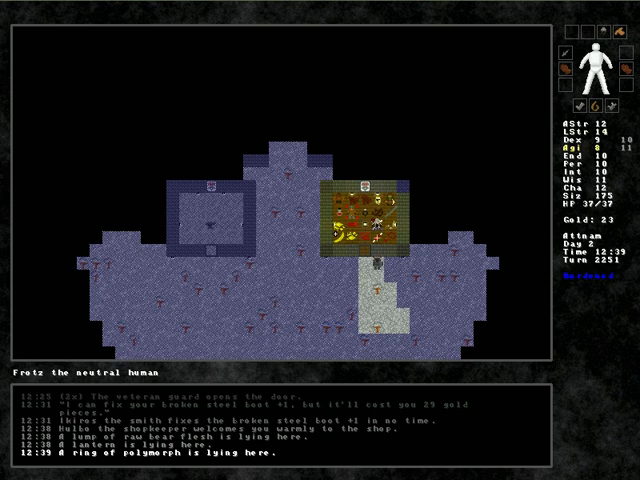
pyautogui.press(',')
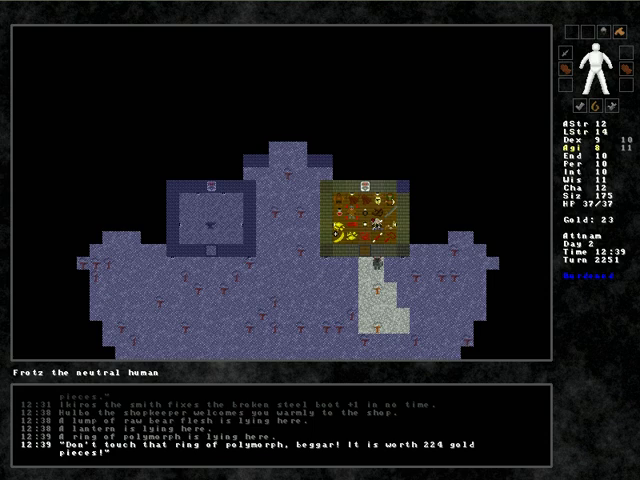
pyautogui.press('p')
pyautogui.press('d')
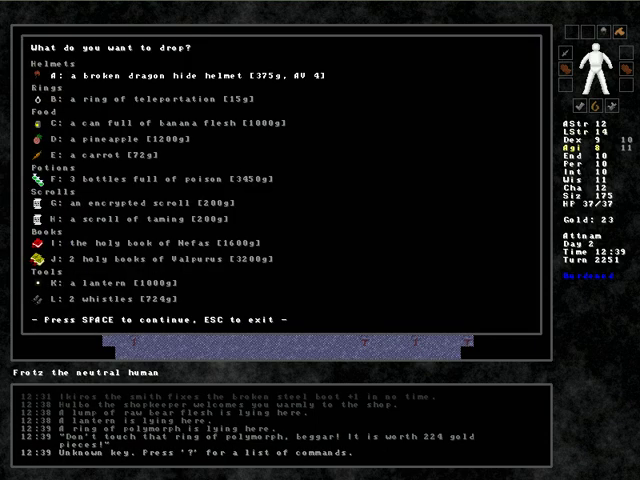
# Sell the broken dragon hide helmet for 18 gold and the teleportation ring for 70.
pyautogui.press('a')
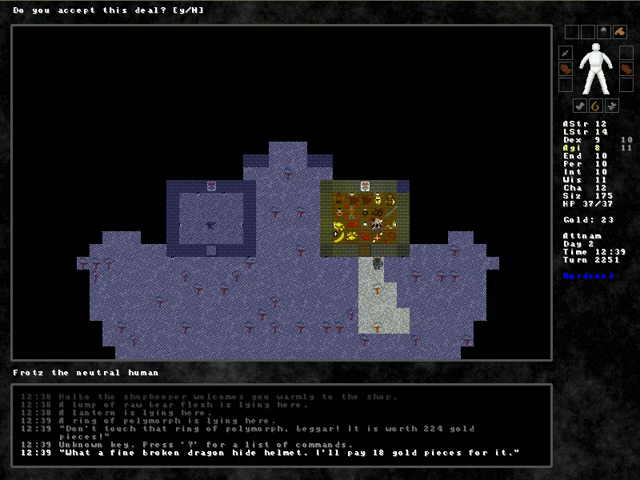
pyautogui.press('y')
pyautogui.press('d')
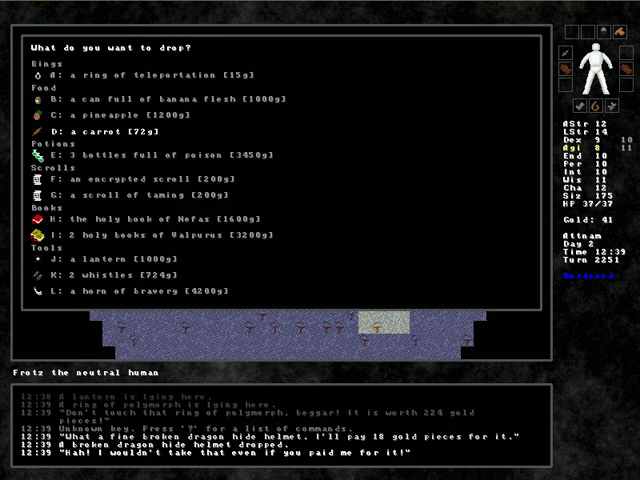
pyautogui.press('a')
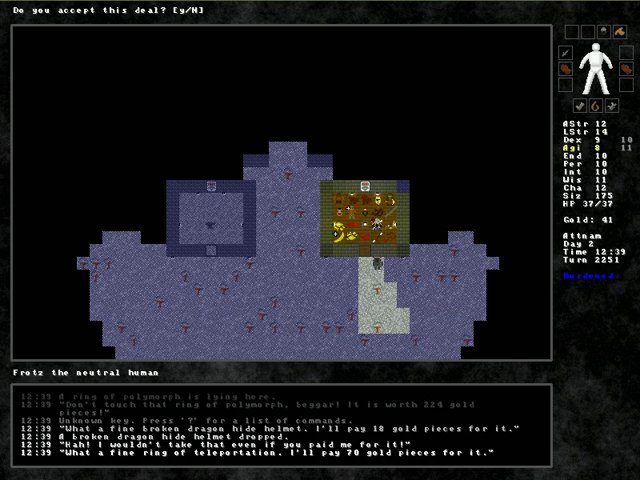
pyautogui.press('y')
pyautogui.press('d')
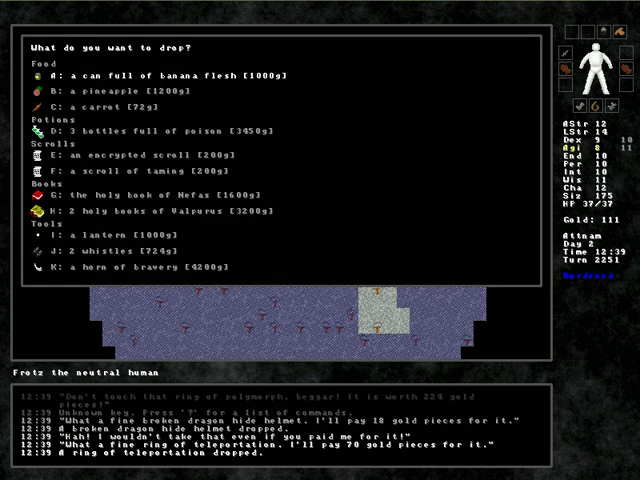
# Sell all 3 poison bottles for 21 gold and the Nefas holy book for 56.
pyautogui.press('d')
pyautogui.press('Return')
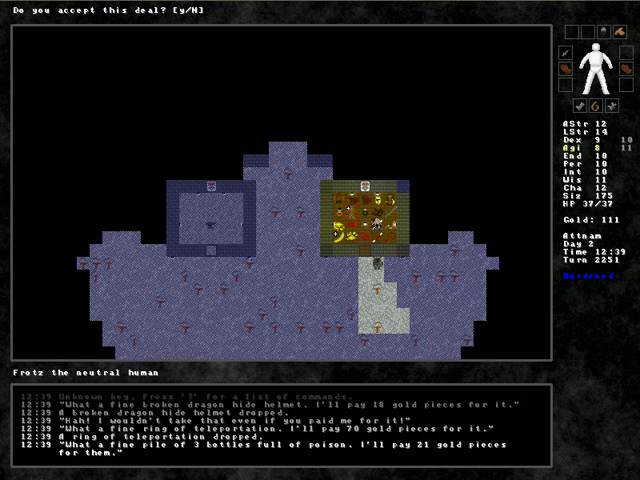
pyautogui.press('y')
pyautogui.press('d')
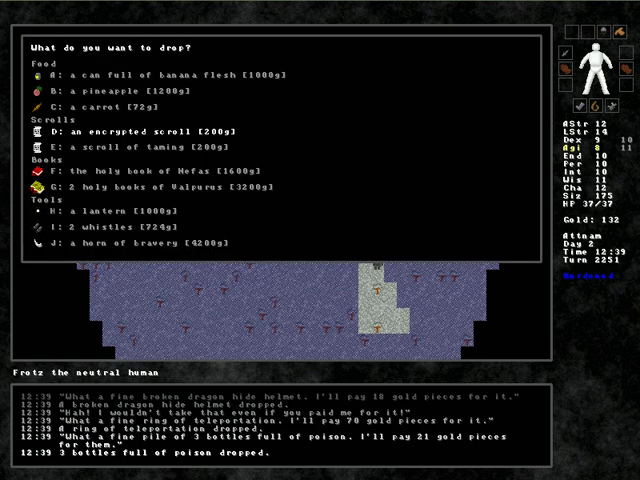
pyautogui.press('f')
pyautogui.press('y')
pyautogui.press('d')
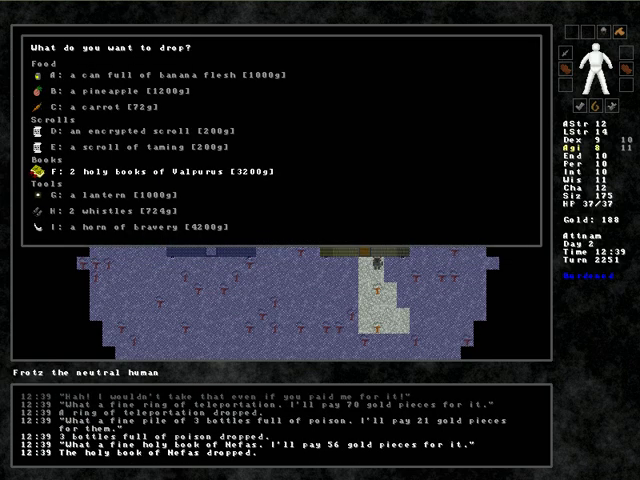
# Sell one of the two Valpurus holy books for 56 gold.
pyautogui.press('f')
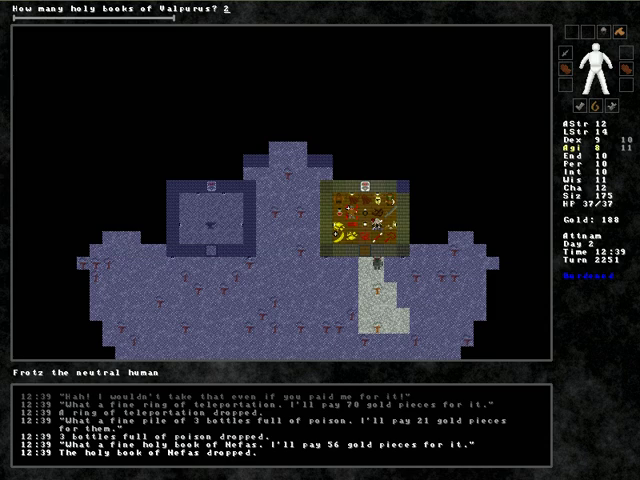
pyautogui.press('BackSpace')
pyautogui.write('1')
pyautogui.press('Return')
pyautogui.press('y')
pyautogui.press('d')
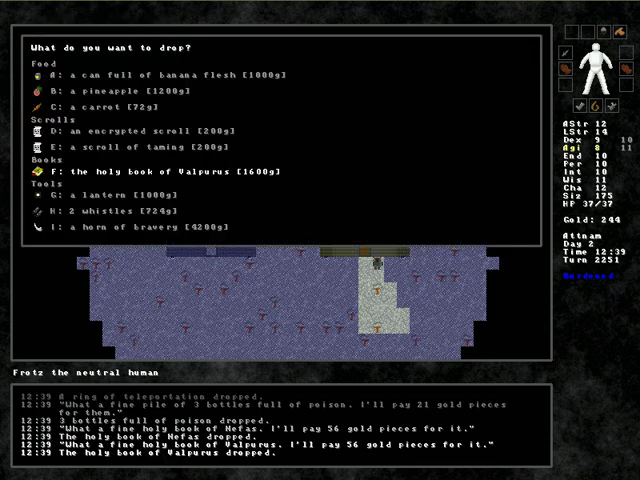
# Sell both whistles for 14 gold.
pyautogui.press('h')
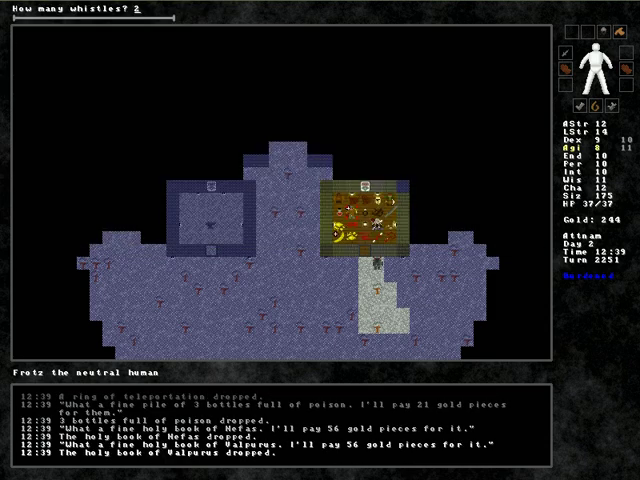
pyautogui.press('Return')
pyautogui.press('y')
pyautogui.press('d')
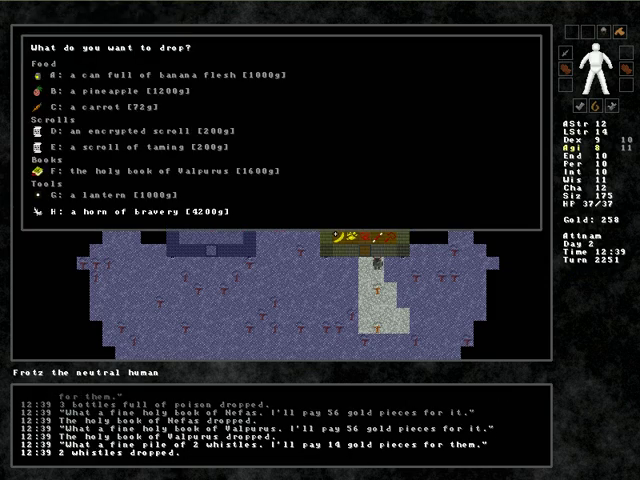
# Refuse the first horn offer, then sell the horn of bravery for 140 gold.
pyautogui.press('h')
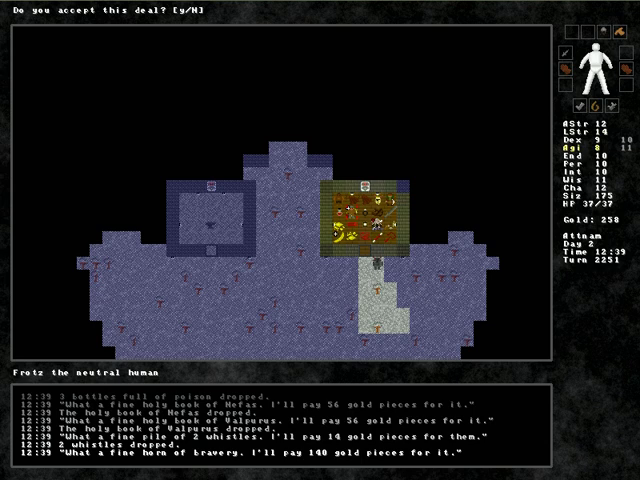
pyautogui.press('n')
pyautogui.press('d')
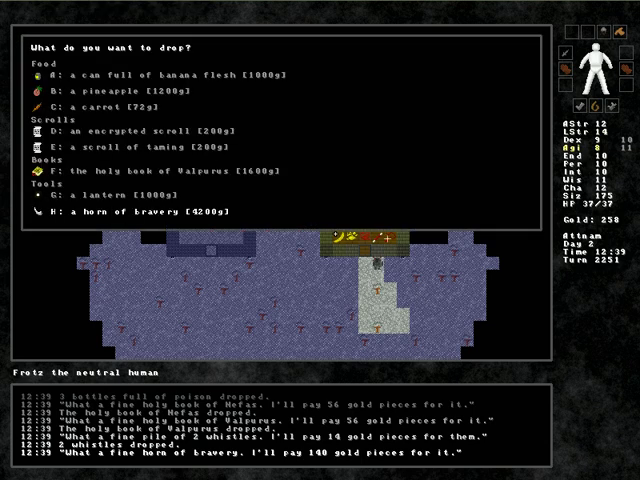
pyautogui.press('h')
pyautogui.press('y')
pyautogui.press('d')
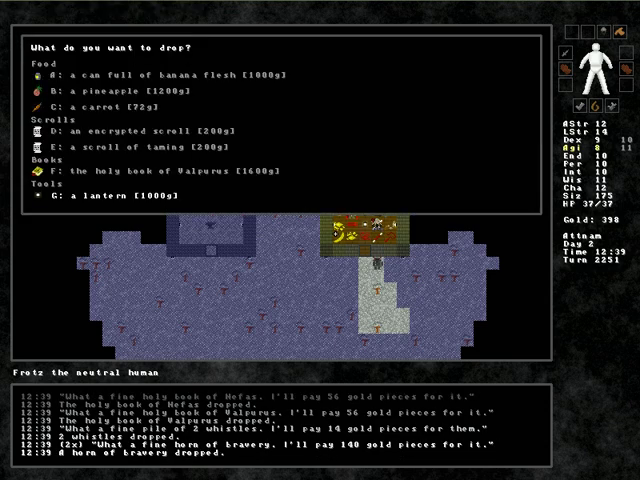
pyautogui.press('Escape')
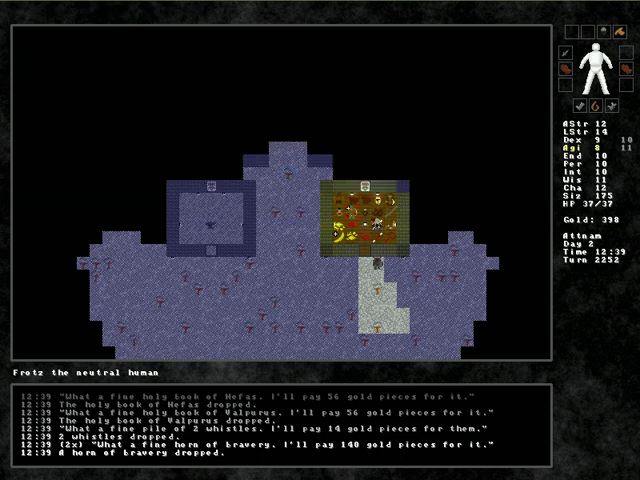
# Read the remaining Valpurus holy book, then sell it for 56 gold.
pyautogui.press('r')
pyautogui.press('c')
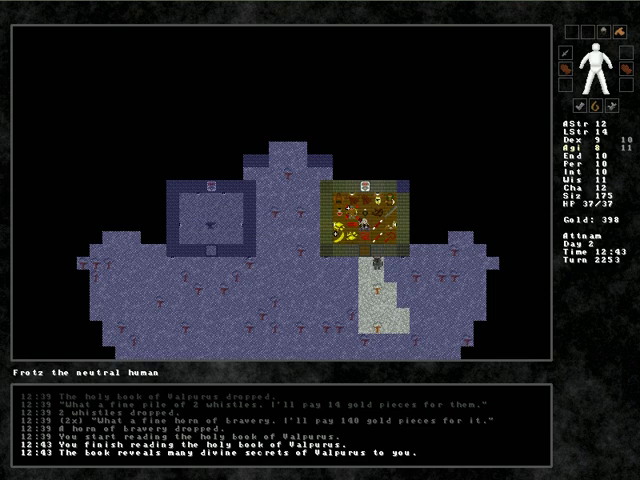
pyautogui.press('d')
pyautogui.press('f')
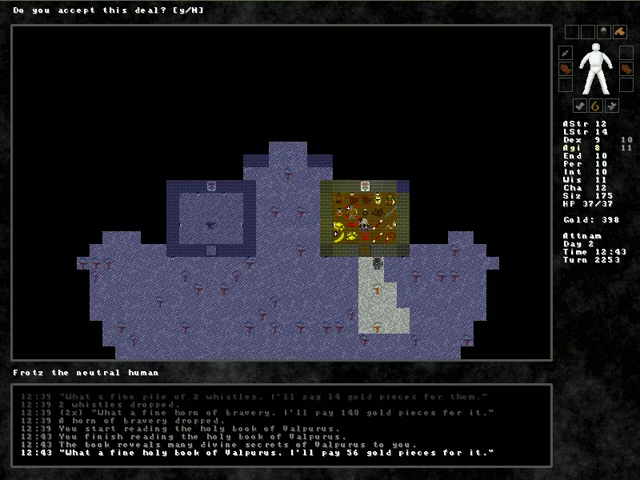
pyautogui.press('y')
pyautogui.press('Escape')
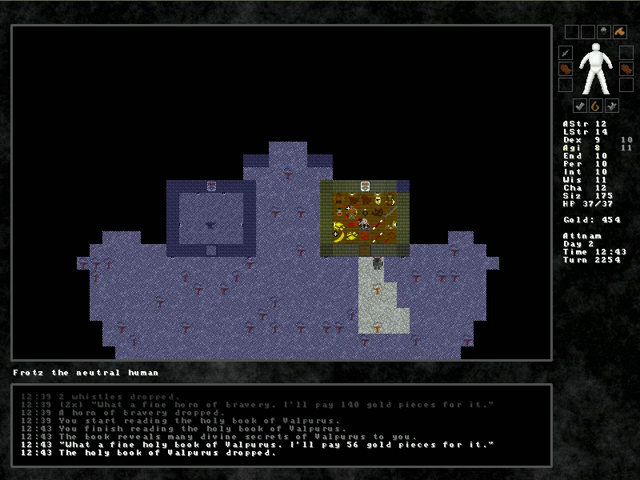
# Buy the ring of polymorph from the shop floor for 224 gold.
pyautogui.press('Down')
pyautogui.press('Down')
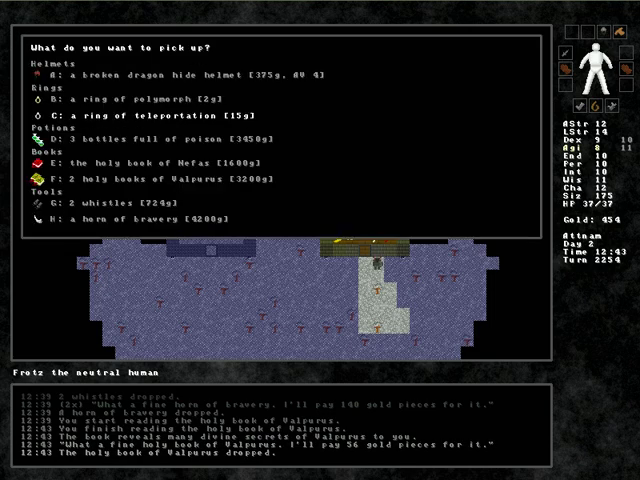
pyautogui.press('Up')
pyautogui.press('Return')
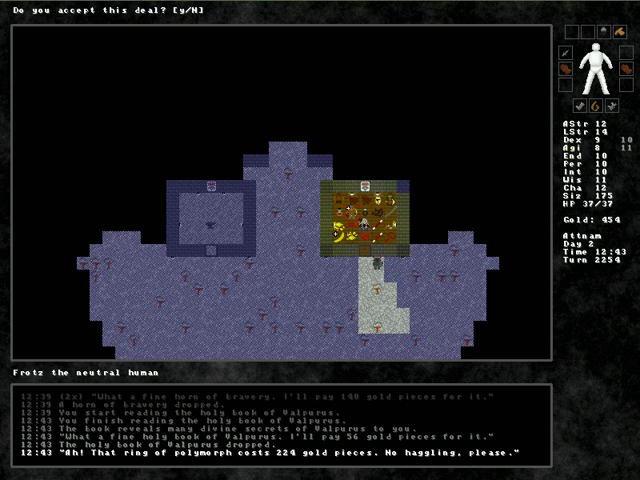
pyautogui.press('y')
pyautogui.press('Escape')
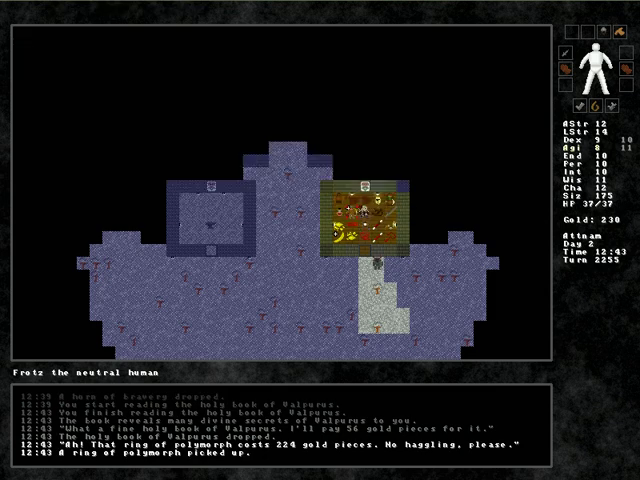
# Walk across the shop and try taking the 313-gold broken diamond sickle.
pyautogui.press('Down')
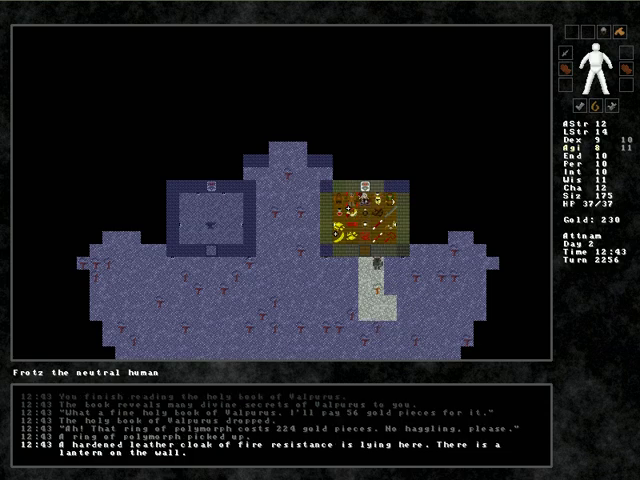
pyautogui.press('KP_Next')
pyautogui.press('KP_Next')
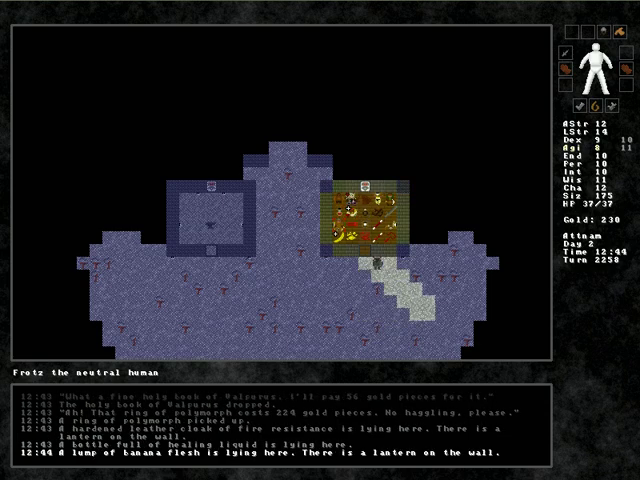
pyautogui.press('KP_End')
pyautogui.press('KP_End')
pyautogui.press('KP_End')
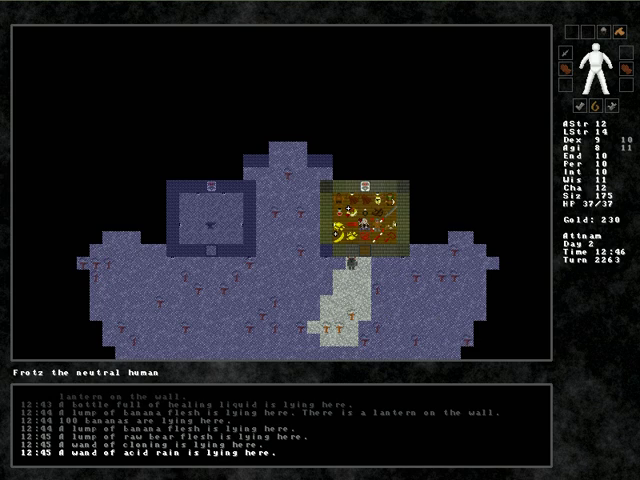
pyautogui.press('KP_End')
pyautogui.press('KP_End')
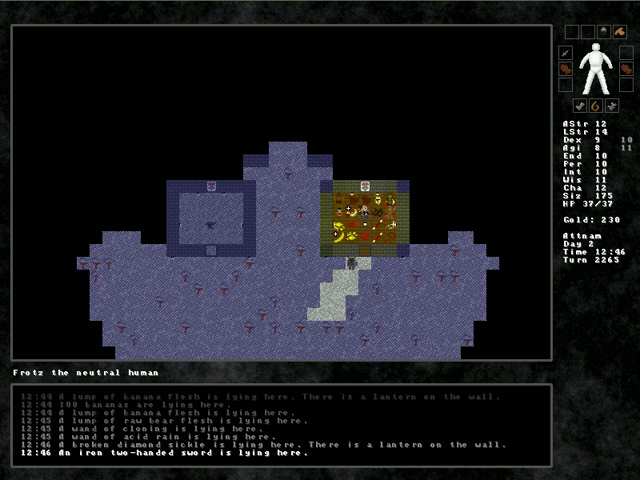
pyautogui.press('KP_End')
pyautogui.press(',')
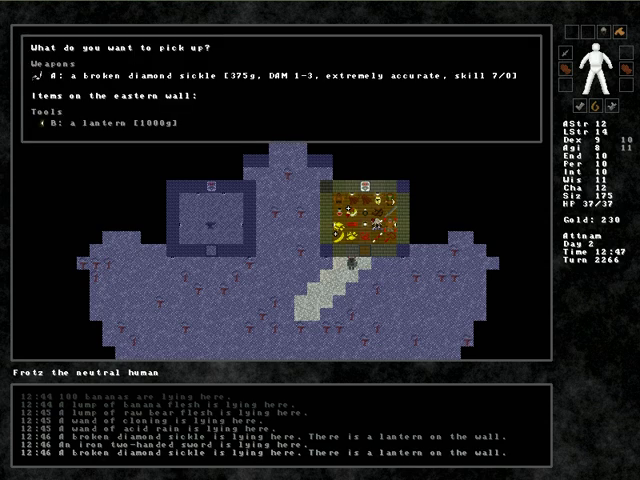
pyautogui.press('a')
pyautogui.press('Escape')
# Decline the hostile action, leave the shop and head west toward the smithy.
pyautogui.press('Down')
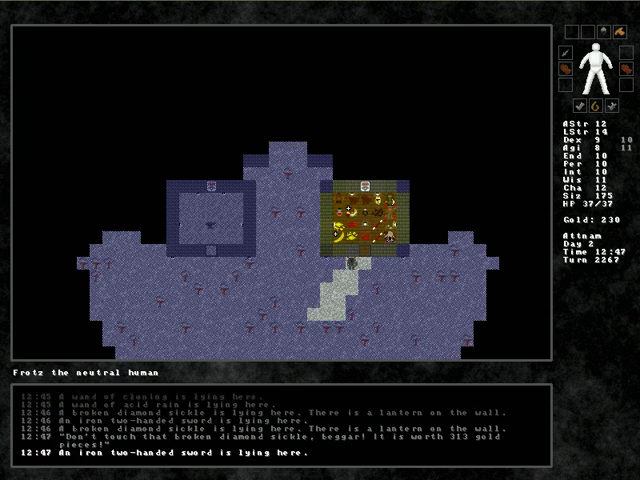
pyautogui.press(',')
pyautogui.press('n')
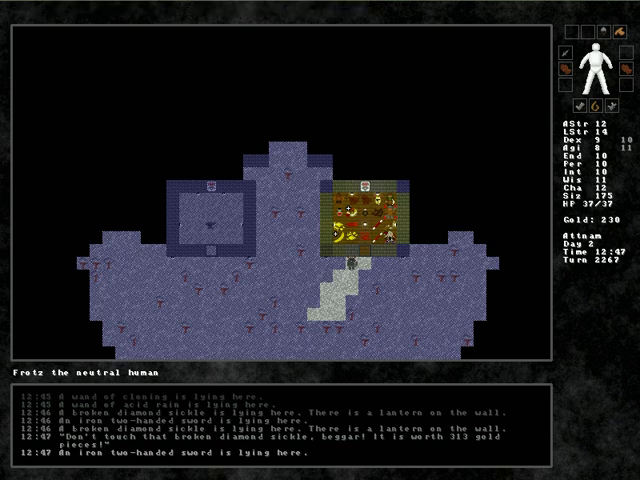
pyautogui.press('Up')
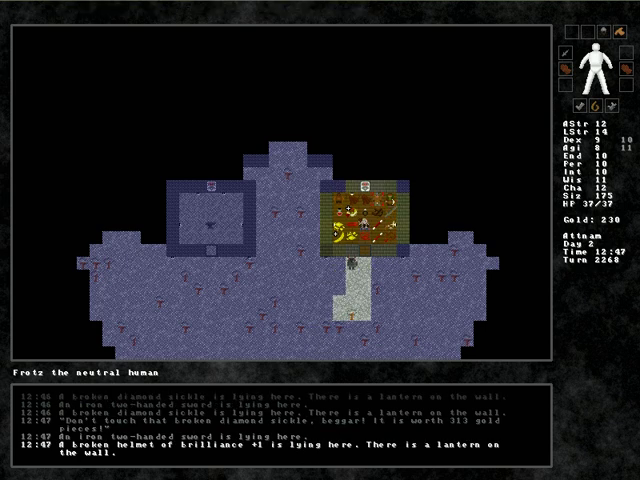
pyautogui.press('Right')
pyautogui.press('Down')
pyautogui.press('Down')
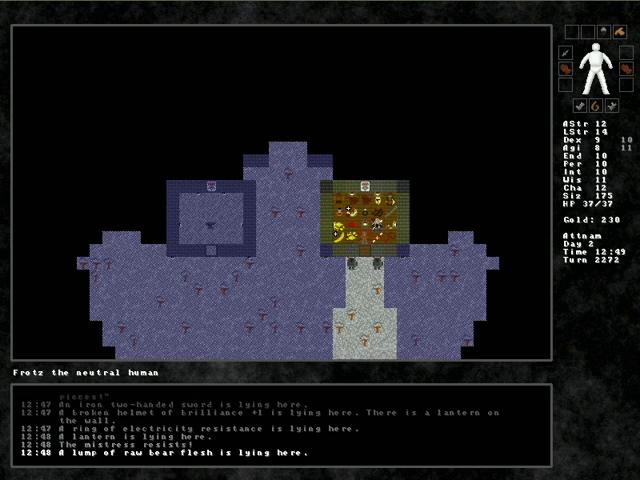
pyautogui.press(',')
pyautogui.press('Up')
pyautogui.press('Left')
pyautogui.press('Left')
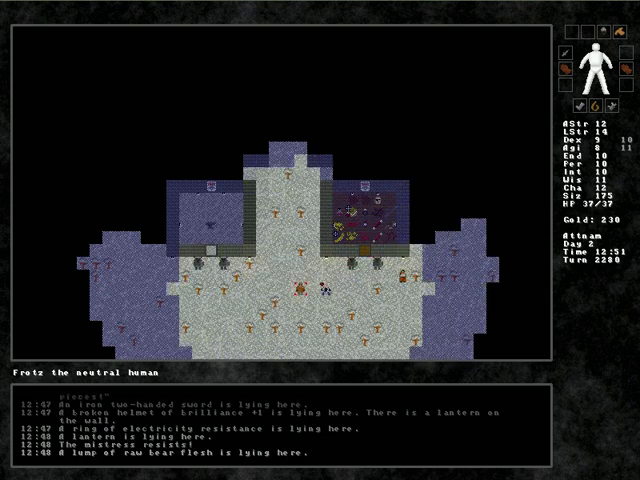
pyautogui.press('Left')
pyautogui.press('Left')
pyautogui.press('Left')
pyautogui.press('Left')
# Pay the smith 29 gold to repair the second broken steel boot.
pyautogui.press('Up')
pyautogui.press('Up')
pyautogui.press('Up')
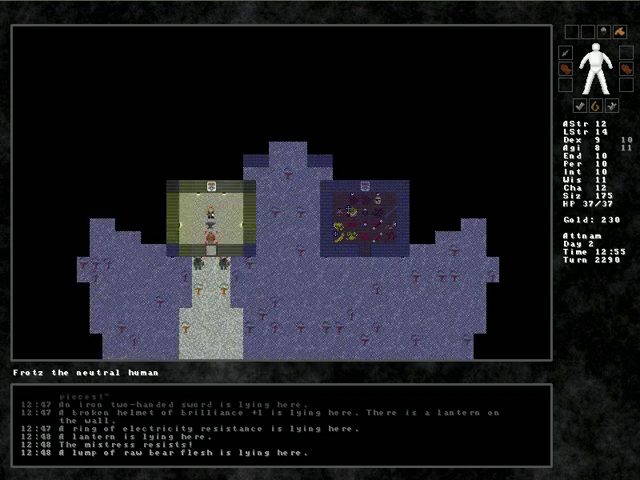
pyautogui.press('Up')
pyautogui.press('C')
pyautogui.press('a')
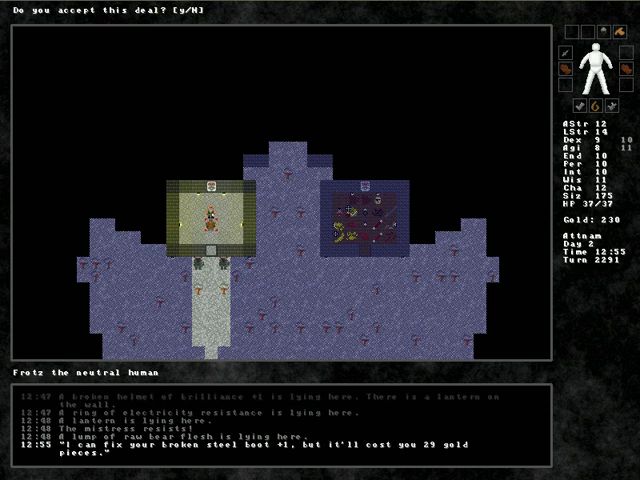
pyautogui.press('y')
# Walk out of the smithy, check worn equipment, and head north toward the cathedral.
pyautogui.press('Down')
pyautogui.press('Down')
pyautogui.press('Down')
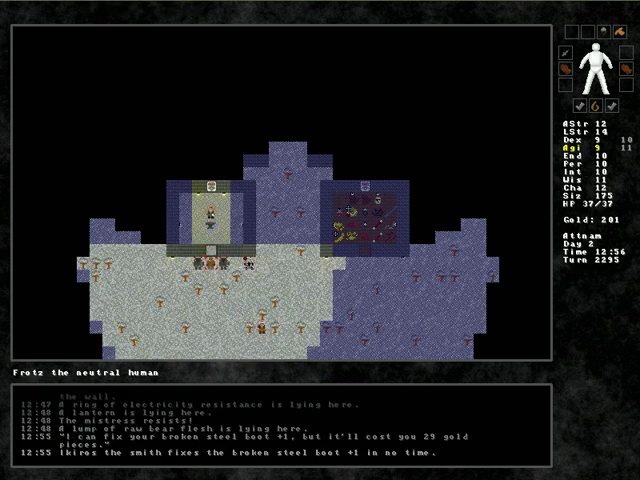
pyautogui.press('Down')
pyautogui.press('E')
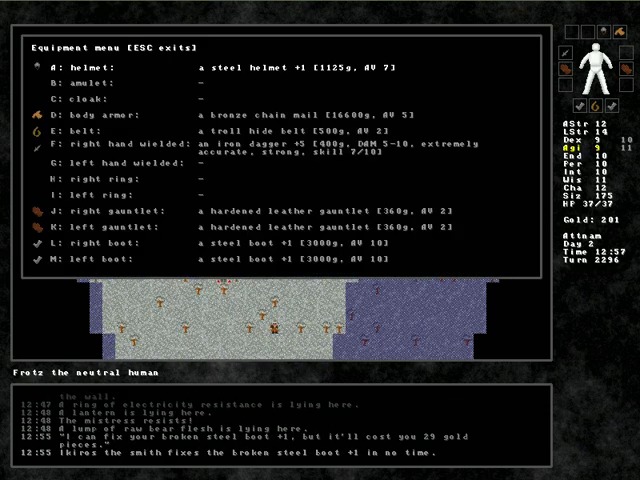
pyautogui.press('Escape')
pyautogui.press('Up')
pyautogui.press('Up')
pyautogui.press('Up')
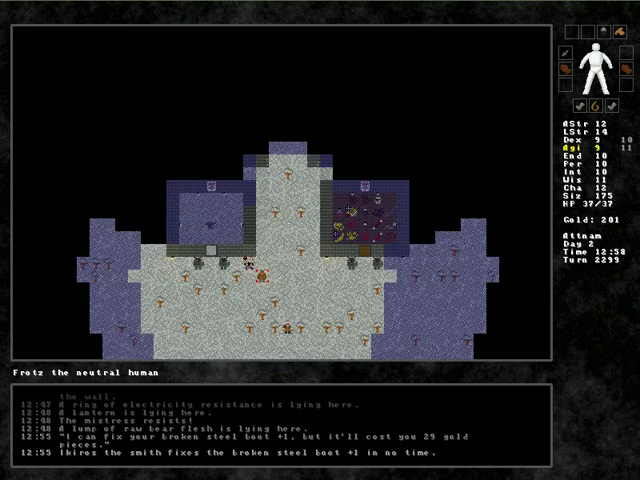
# Walk north through the Cathedral of Valpurus door and up the hall.
pyautogui.press('Up')
pyautogui.press('Up')
pyautogui.press('Up')
pyautogui.press('Up')
pyautogui.press('Up')
pyautogui.press('Up')
pyautogui.press('Up')
pyautogui.press('Up')
pyautogui.press('Up')
pyautogui.press('Up')
pyautogui.press('Up')
pyautogui.press('Up')
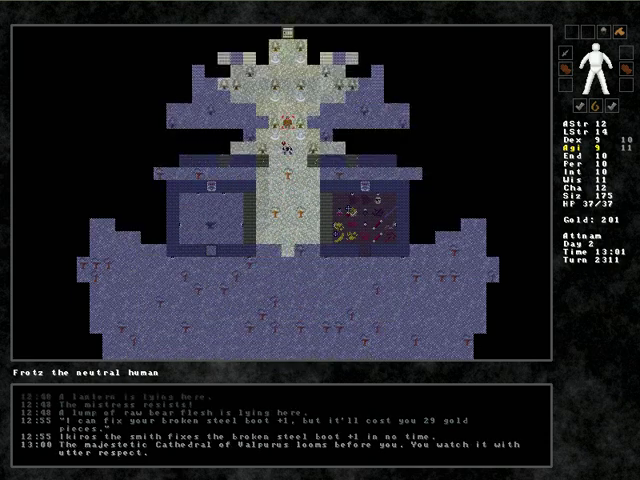
pyautogui.press('Up')
pyautogui.press('Up')
pyautogui.press('Up')
pyautogui.press('Up')
pyautogui.press('Up')
pyautogui.press('Up')
pyautogui.press('Up')
pyautogui.press('Up')
pyautogui.press('Up')
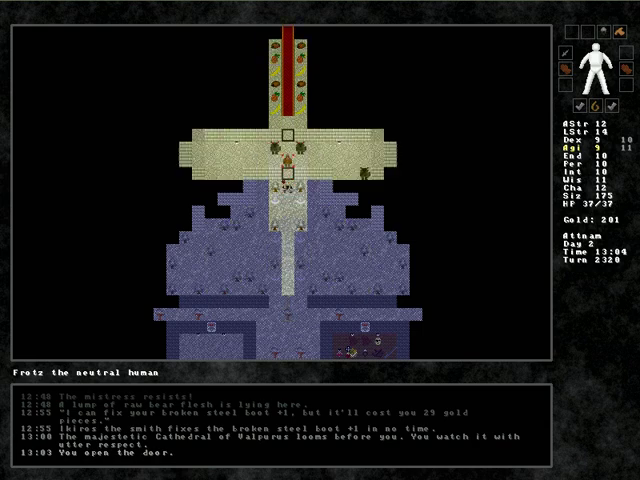
pyautogui.press('Up')
pyautogui.press('Up')
pyautogui.press('Up')
pyautogui.press('Up')
pyautogui.press('Up')
pyautogui.press('Up')
pyautogui.press('Up')
pyautogui.press('Up')
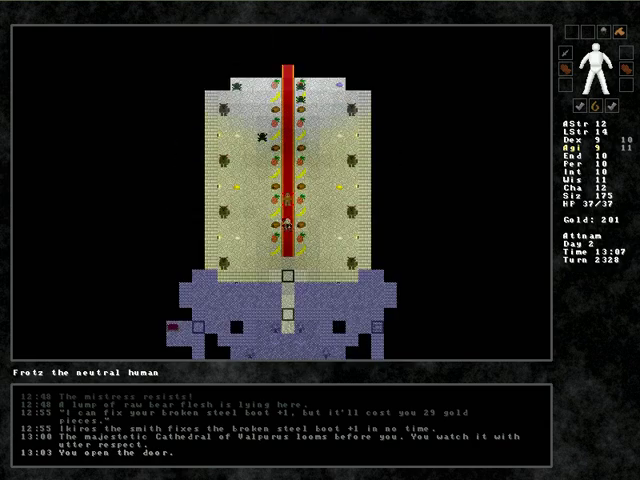
pyautogui.press('Up')
pyautogui.press('Up')
pyautogui.press('Up')
pyautogui.press('Up')
pyautogui.press('Up')
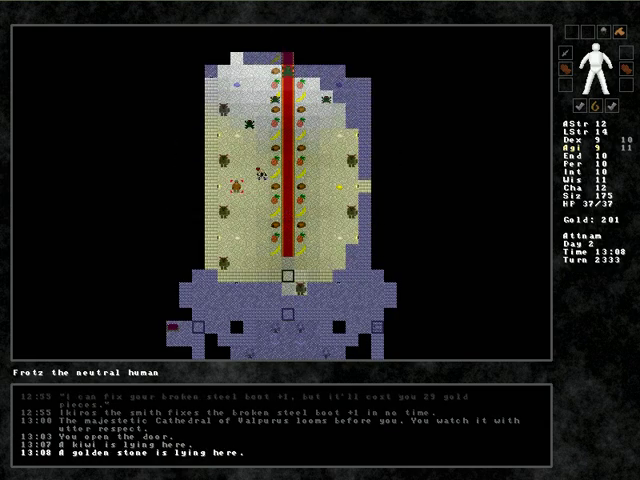
pyautogui.press('Up')
pyautogui.press('Up')
pyautogui.press('Up')
pyautogui.press('Up')
pyautogui.press('Up')
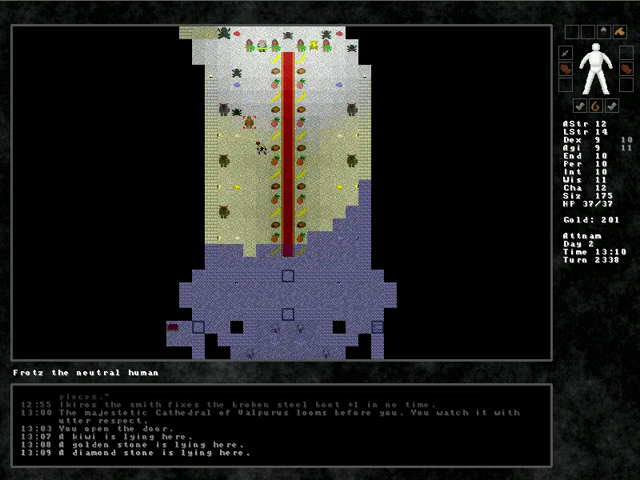
pyautogui.press('Up')
pyautogui.press('Up')
pyautogui.press('Up')
pyautogui.press('Up')
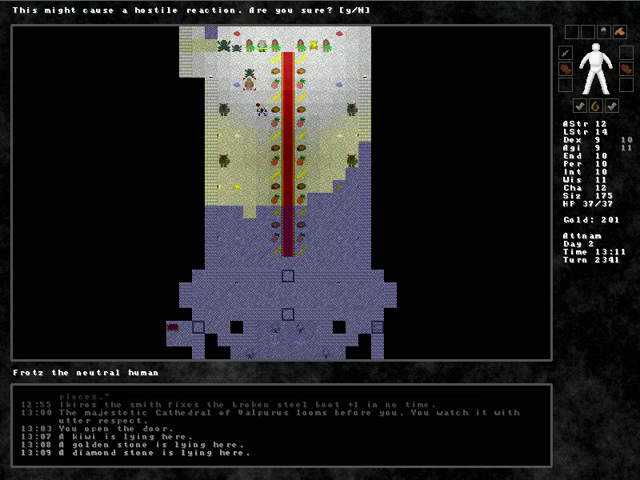
# Dismiss the hostile-reaction warning and speak with high priest Petrus about Elpuri.
pyautogui.press('n')
pyautogui.press('Up')
pyautogui.press('Up')
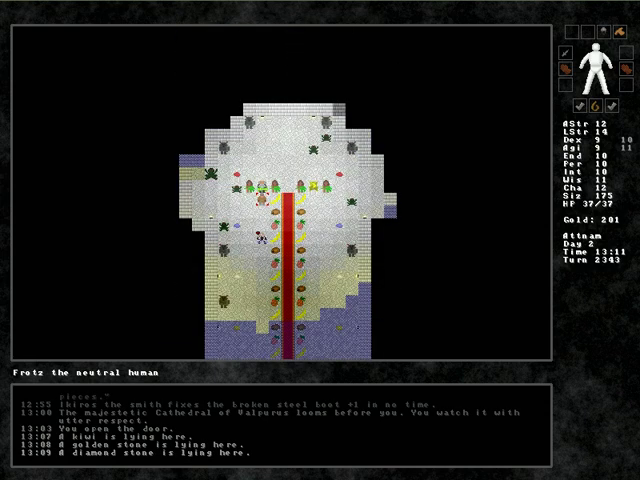
pyautogui.press('C')
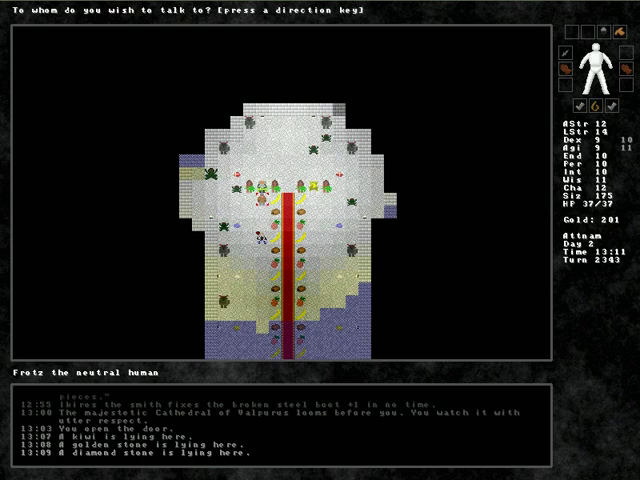
pyautogui.press('Up')
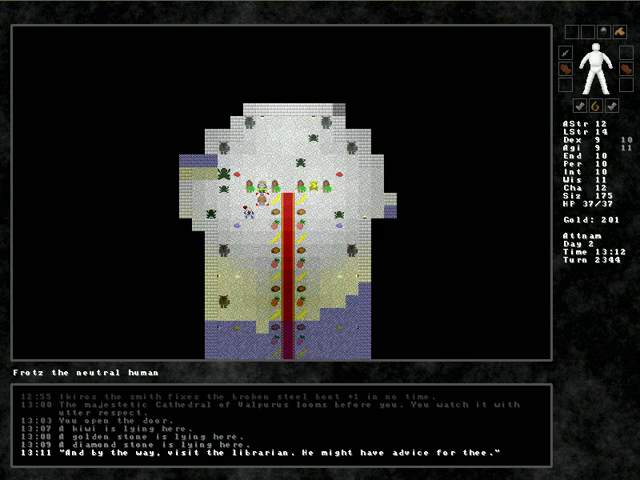
# Leave the priest and walk down and east across the square into the library.
pyautogui.press('Up')
pyautogui.press('Up')
pyautogui.press('Up')
pyautogui.press('Up')
pyautogui.press('Up')
pyautogui.press('Up')
pyautogui.press('Up')
pyautogui.press('Up')
pyautogui.press('Up')
pyautogui.press('Up')
pyautogui.press('Up')
pyautogui.press('Up')
pyautogui.press('Up')
pyautogui.press('Up')
pyautogui.press('Down')
pyautogui.press('Down')
pyautogui.press('Down')
pyautogui.press('Down')
pyautogui.press('Down')
pyautogui.press('Down')
pyautogui.press('Down')
pyautogui.press('Down')
pyautogui.press('Down')
pyautogui.press('Down')
pyautogui.press('Down')
pyautogui.press('Down')
pyautogui.press('Down')
pyautogui.press('Down')
pyautogui.press('Down')
pyautogui.press('Down')
pyautogui.press('Down')
pyautogui.press('Down')
pyautogui.press('Down')
pyautogui.press('Down')
pyautogui.press('Down')
pyautogui.press('Down')
pyautogui.press('Down')
pyautogui.press('Down')
pyautogui.press('Down')
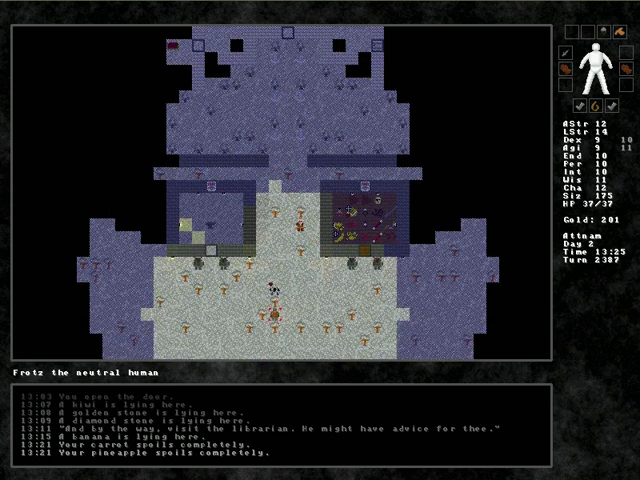
pyautogui.press('Down')
pyautogui.press('Down')
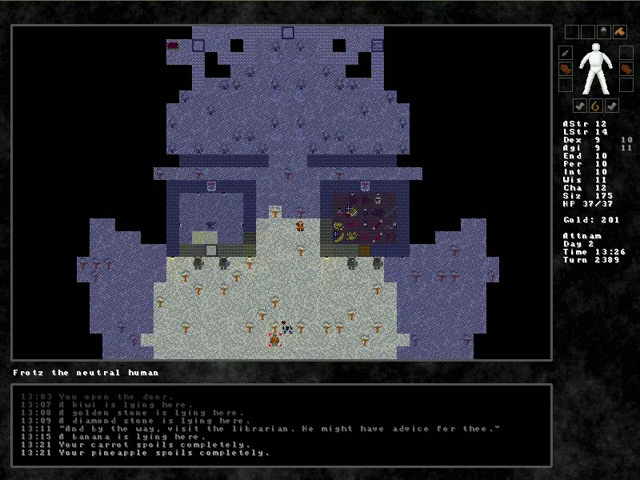
pyautogui.press('Left')
pyautogui.press('Left')
pyautogui.press('Left')
pyautogui.press('Right')
pyautogui.press('Right')
pyautogui.press('Right')
pyautogui.press('Right')
pyautogui.press('Right')
pyautogui.press('Right')
pyautogui.press('Right')
pyautogui.press('Right')
pyautogui.press('Right')
pyautogui.press('Up')
pyautogui.press('Up')
pyautogui.press('Up')
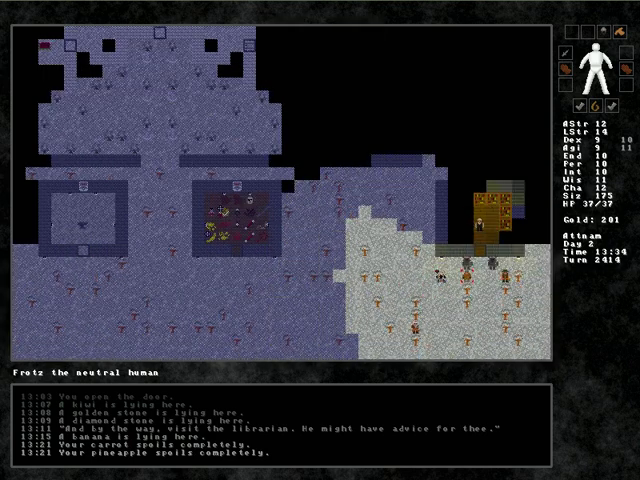
pyautogui.press('Up')
pyautogui.press('Up')
pyautogui.press('Up')
# Hear librarian Haathbar's advice on Elpuri, enner beasts and polymorph wands.
pyautogui.press('C')
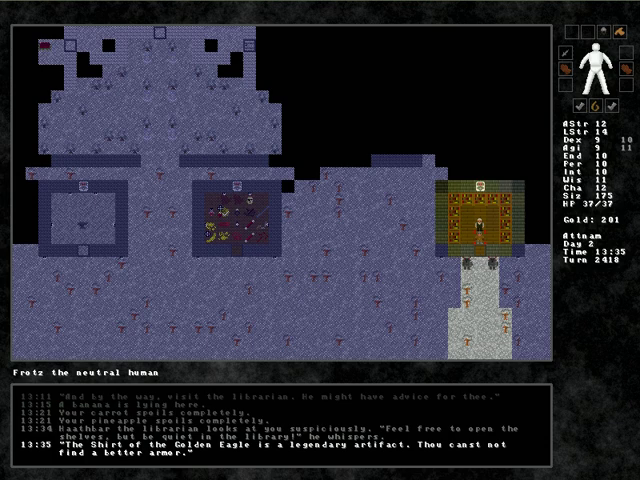
pyautogui.press('C')
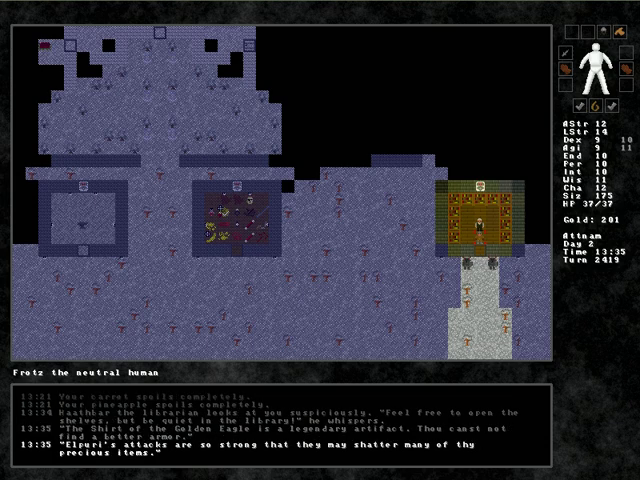
pyautogui.press('C')
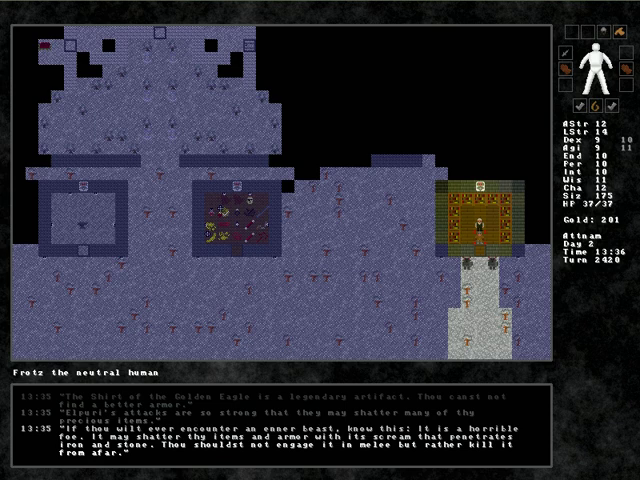
pyautogui.press('C')
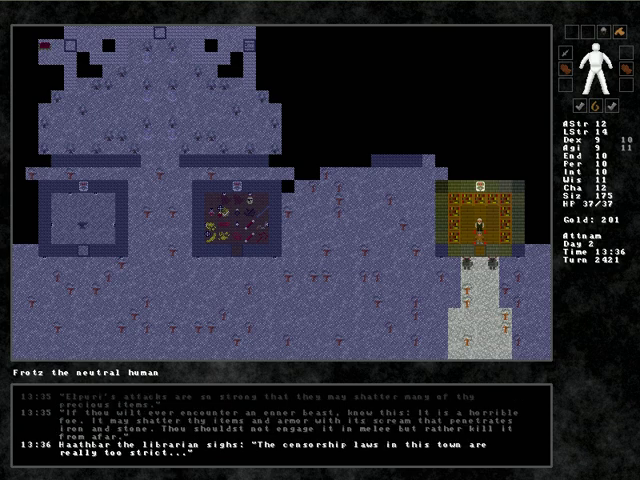
pyautogui.press('C')
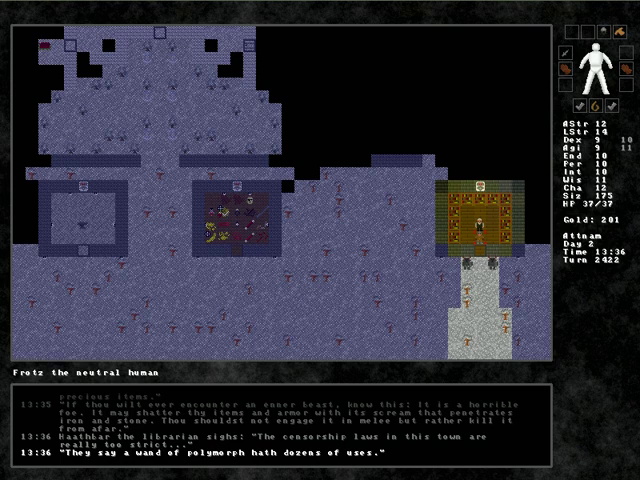
# Walk south from the library to the town edge and agree to leave Attnam.
pyautogui.press('Down')
pyautogui.press('Down')
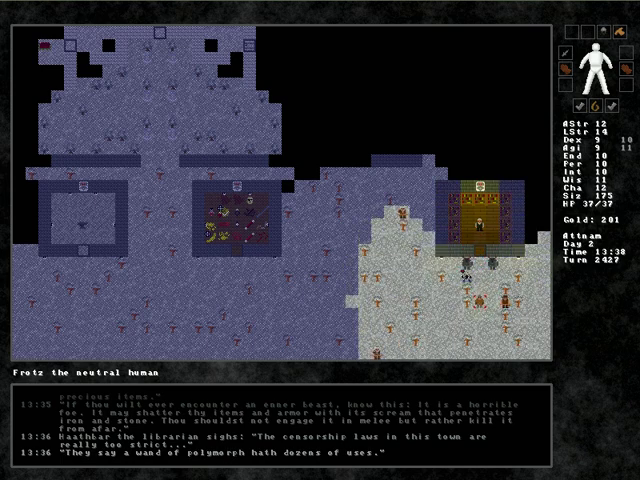
pyautogui.press('Down')
pyautogui.press('Down')
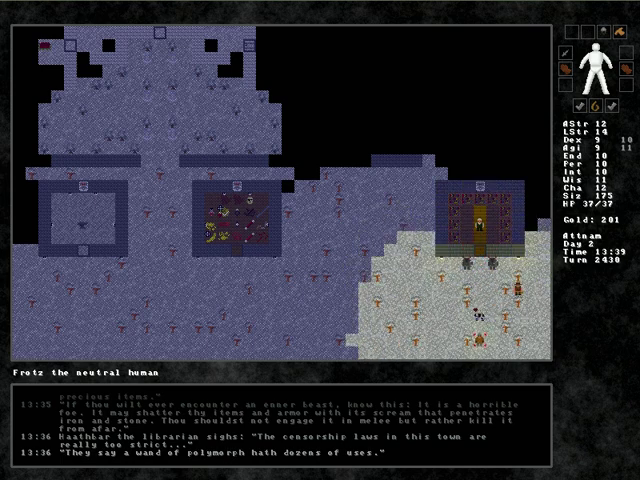
pyautogui.press('Down')
pyautogui.press('Down')
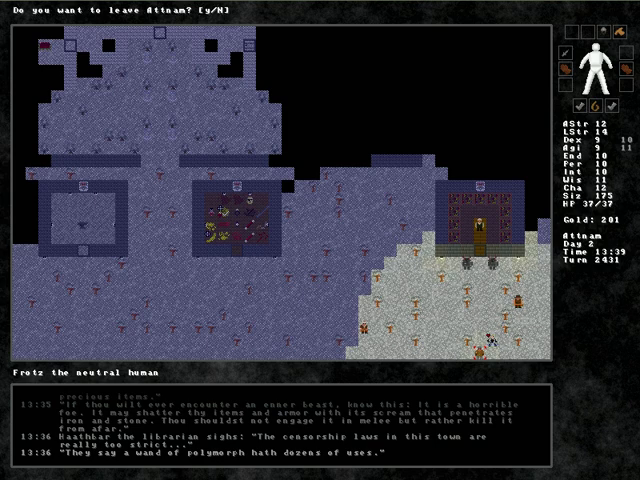
pyautogui.press('y')
pyautogui.press('Down')
pyautogui.press('Down')
pyautogui.press('Down')
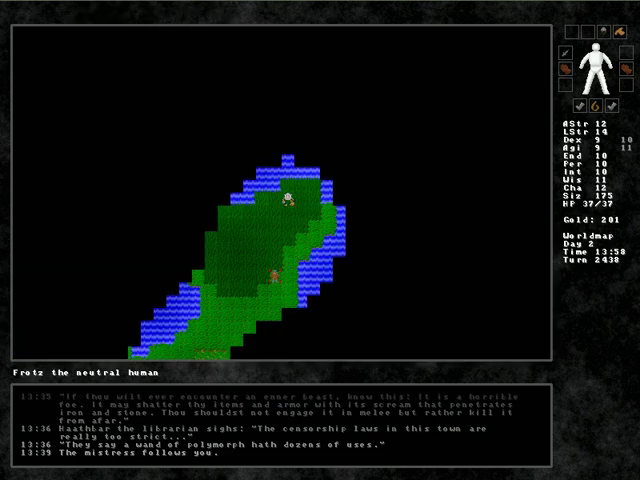
# Travel northwest across the world map and descend into Gloomy Caves level 1.
pyautogui.press('Down')
pyautogui.press('Down')
pyautogui.press('Down')
pyautogui.press('Down')
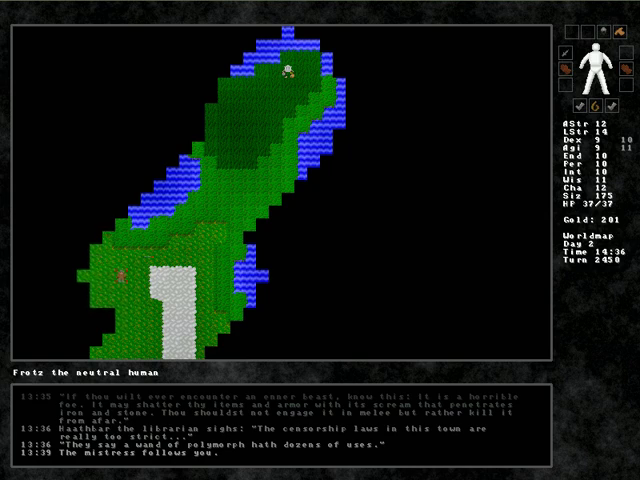
pyautogui.press('Down')
pyautogui.press('Down')
pyautogui.press('Down')
pyautogui.press('Up')
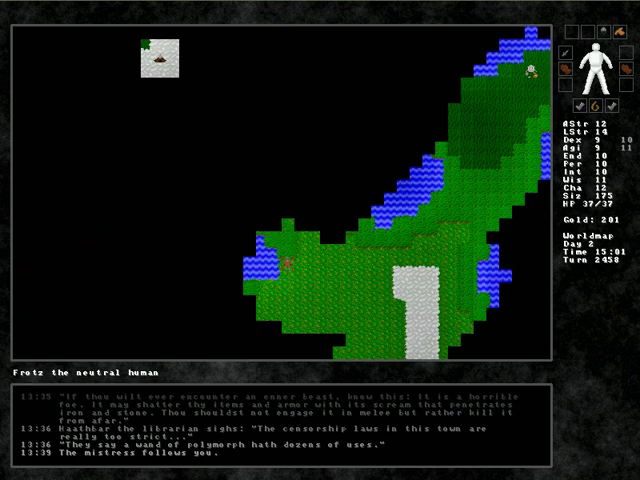
pyautogui.press('Up')
pyautogui.press('Up')
pyautogui.press('Up')
pyautogui.press('Up')
pyautogui.press('Up')
pyautogui.press('Up')
pyautogui.press('Up')
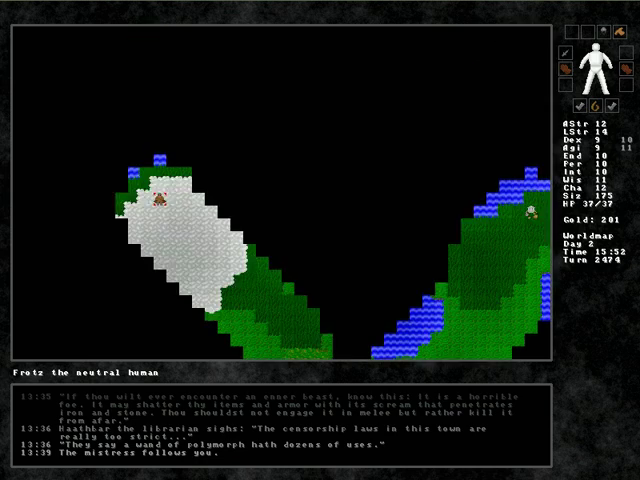
pyautogui.press('>')
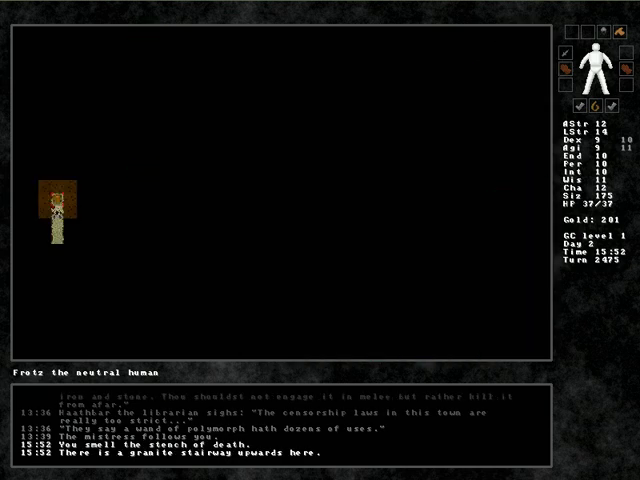